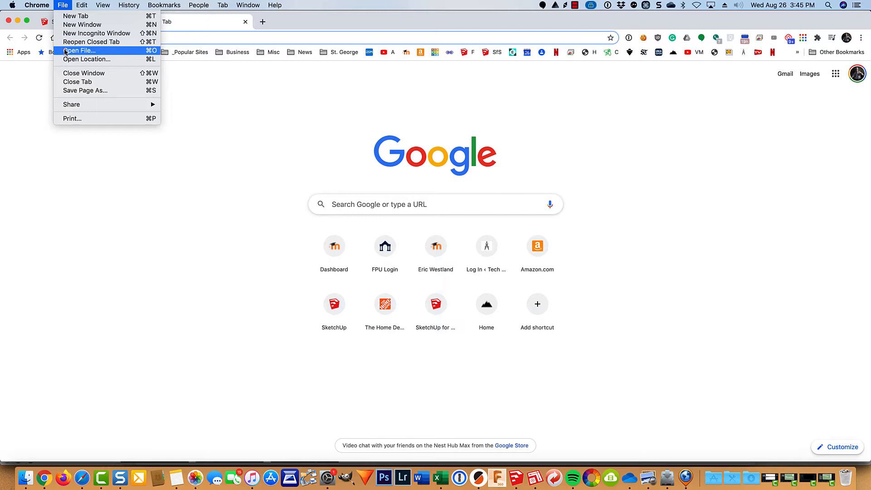
# Step: Open the Chair.pdf reference drawings from the Module 3 folder in Chrome
pyautogui.click(65, 50)
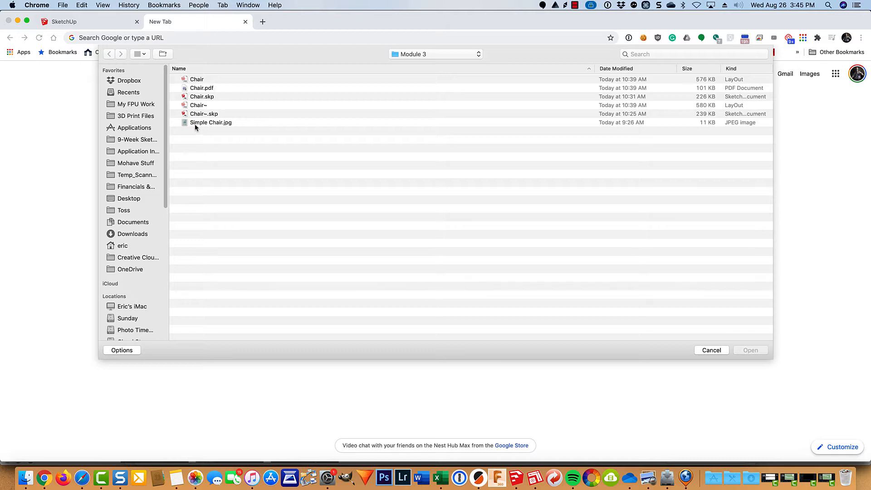
pyautogui.doubleClick(207, 88)
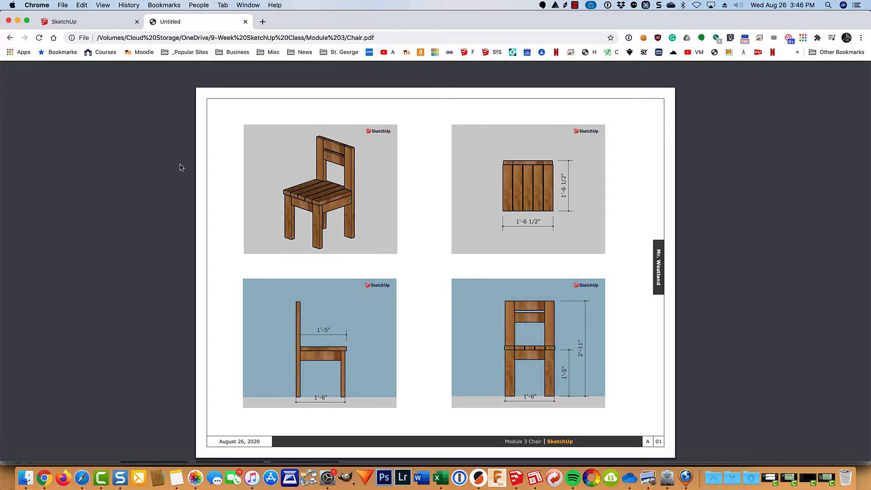
# Step: Start a new SketchUp model from the Simple Template in Feet and Inches
pyautogui.click(103, 22)
pyautogui.click(144, 93)
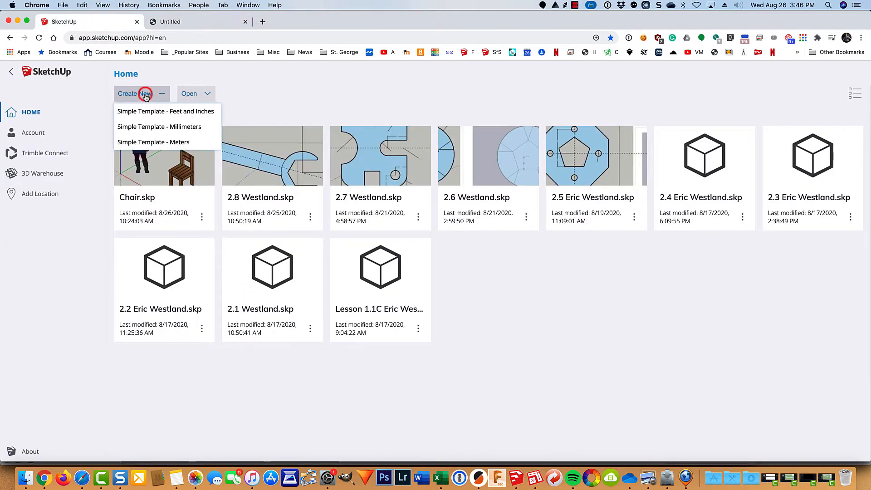
pyautogui.click(148, 112)
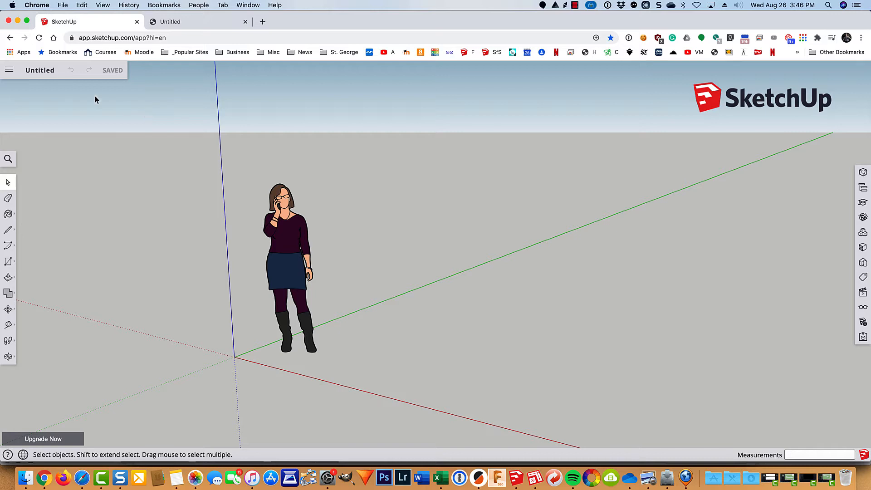
# Step: Save the model as Chair1.skp in the SketchUp > Module 3 project folder
pyautogui.click(36, 70)
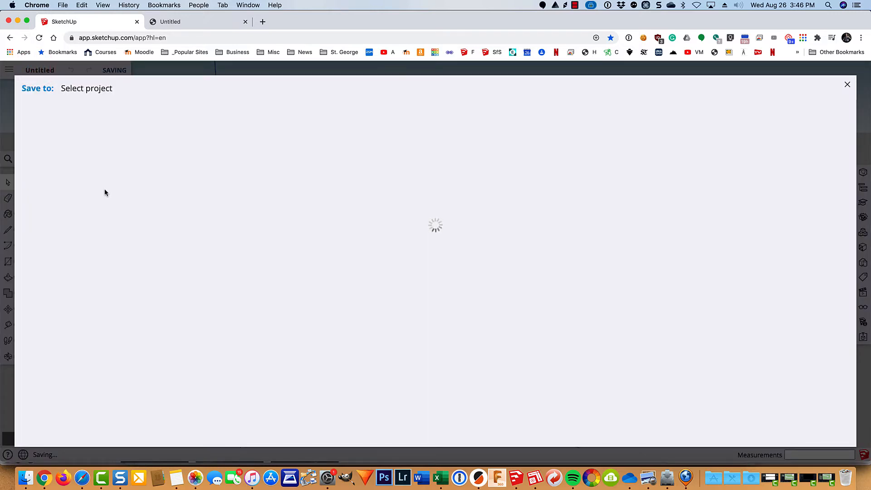
pyautogui.click(92, 148)
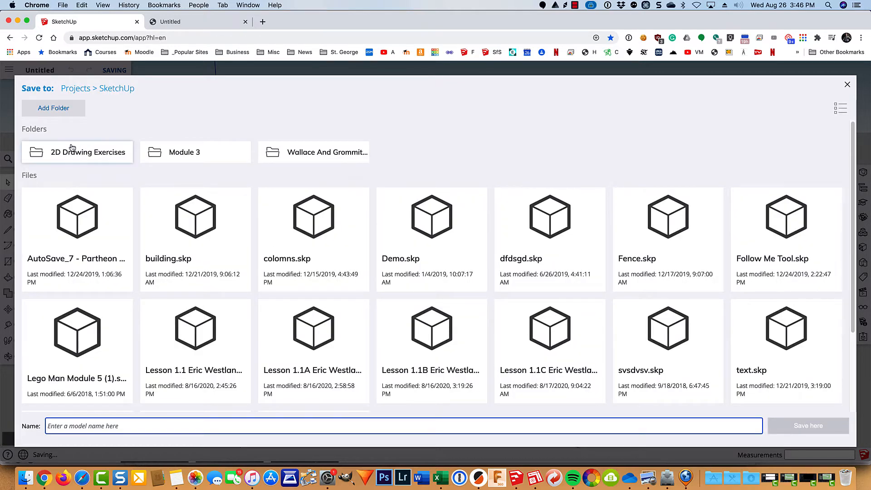
pyautogui.click(195, 158)
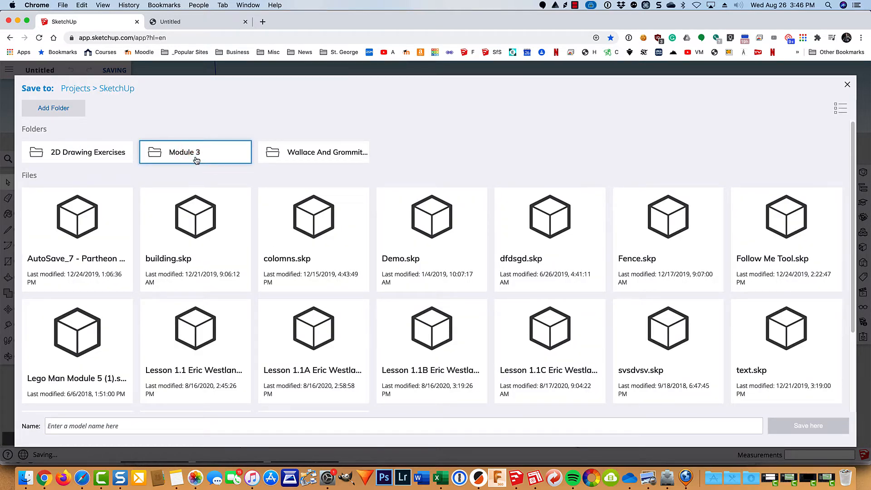
pyautogui.doubleClick(189, 149)
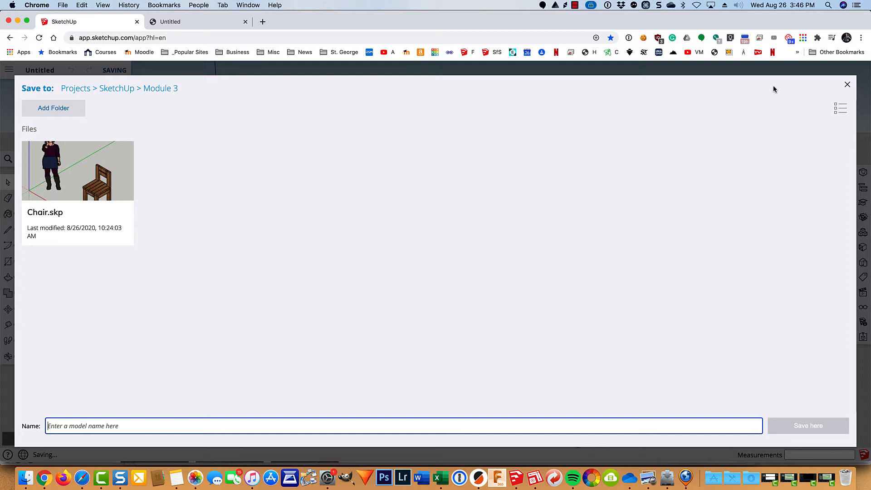
pyautogui.doubleClick(34, 212)
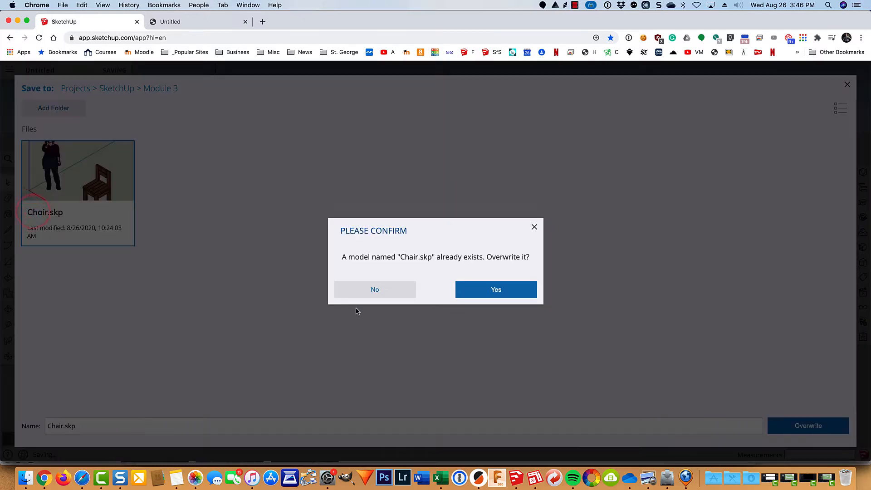
pyautogui.click(493, 291)
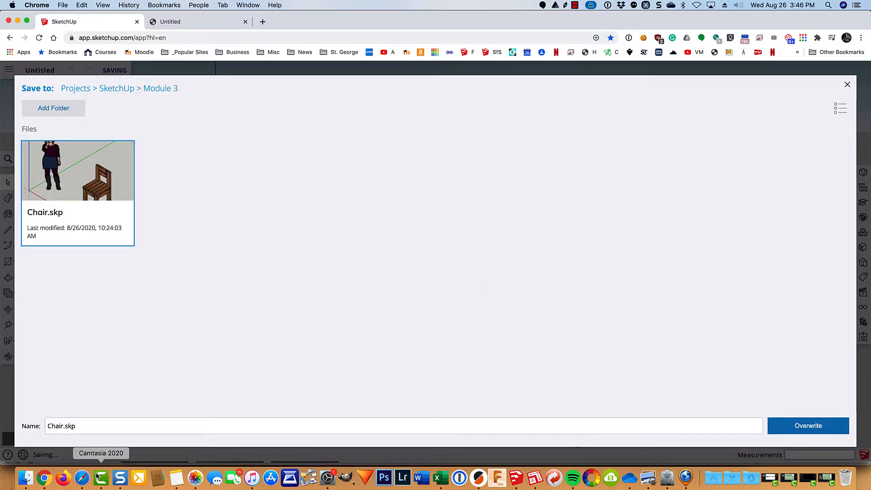
pyautogui.click(63, 426)
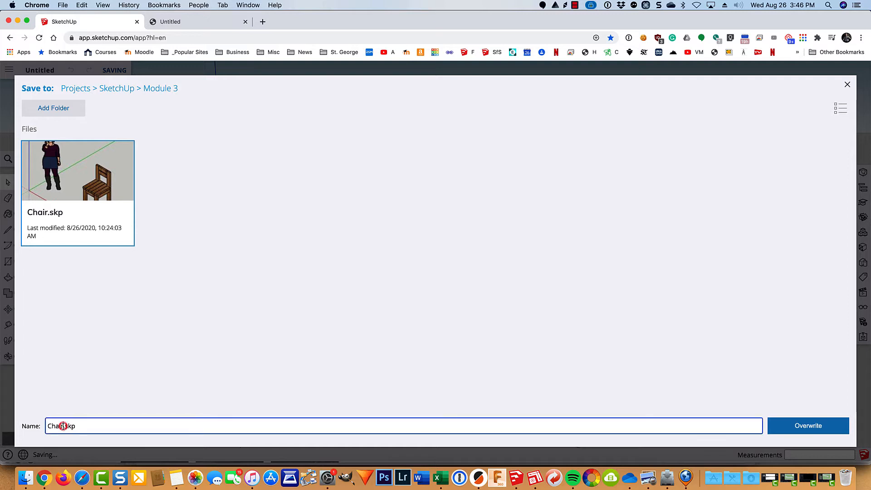
pyautogui.write('1')
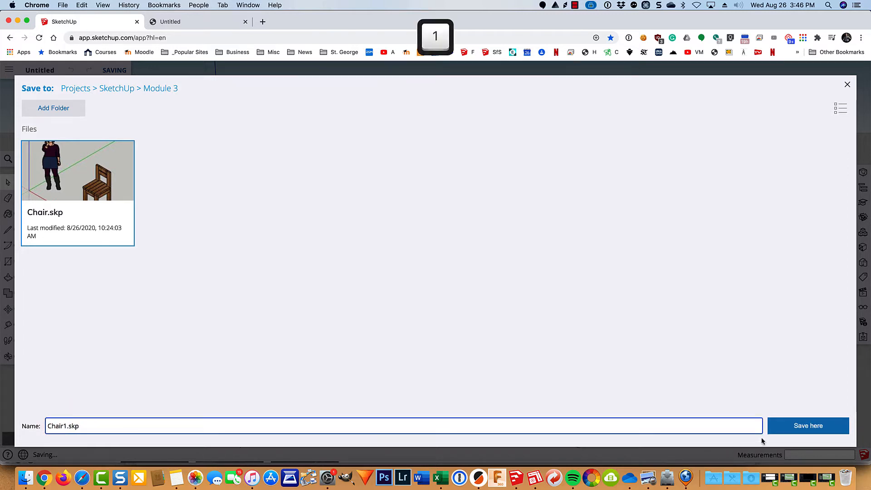
pyautogui.click(784, 426)
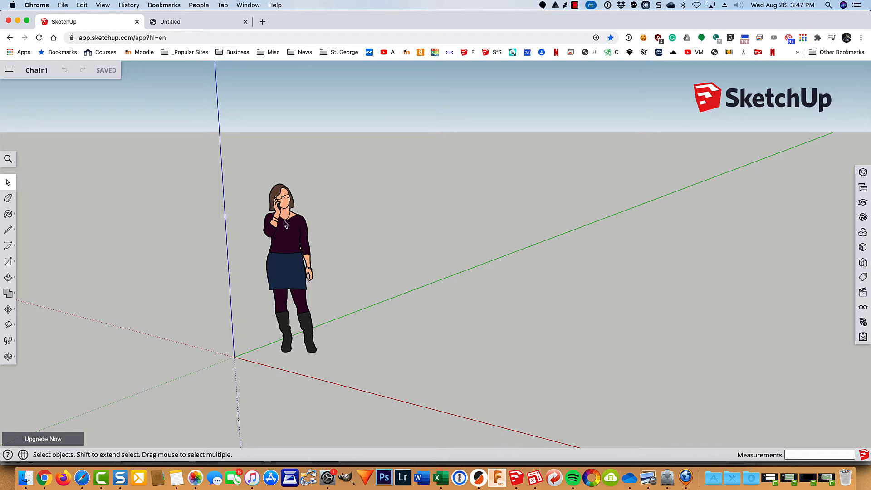
# Step: Hide the standing scale figure so the model is empty
pyautogui.click(290, 232)
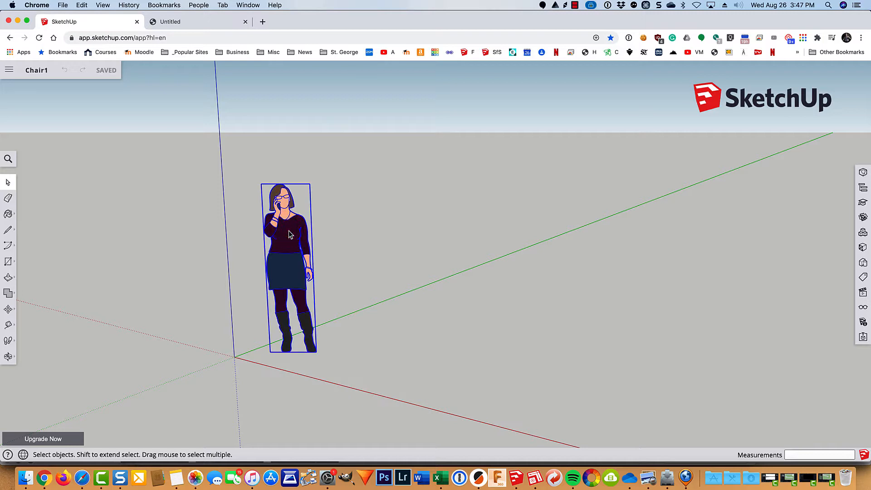
pyautogui.rightClick(290, 234)
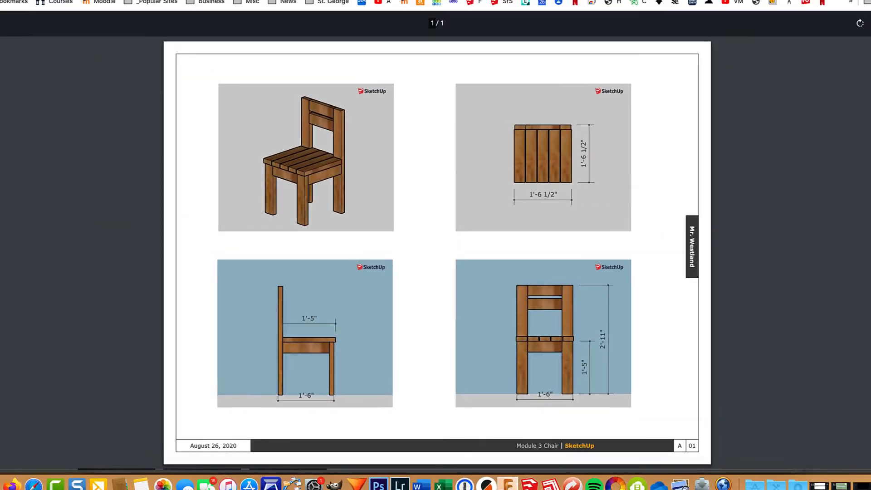
pyautogui.click(91, 21)
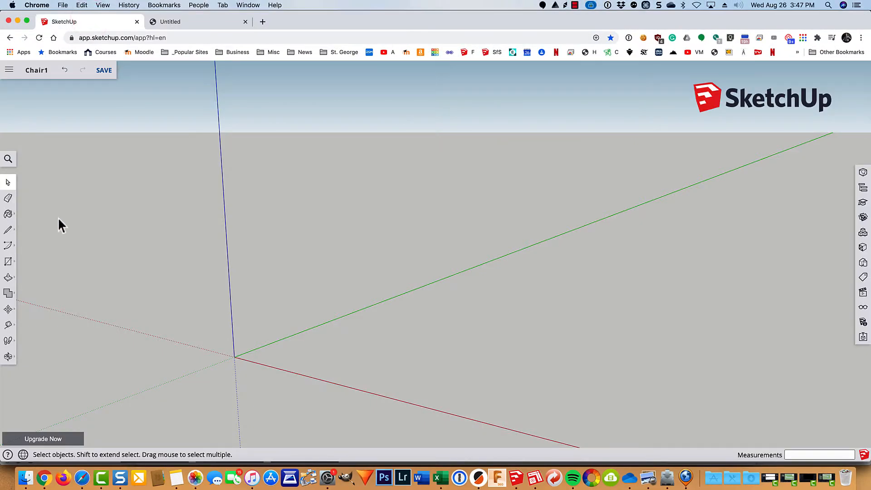
# Step: Draw an 18,18 rectangle starting at the axis origin and zoom to fit it
pyautogui.press('r')
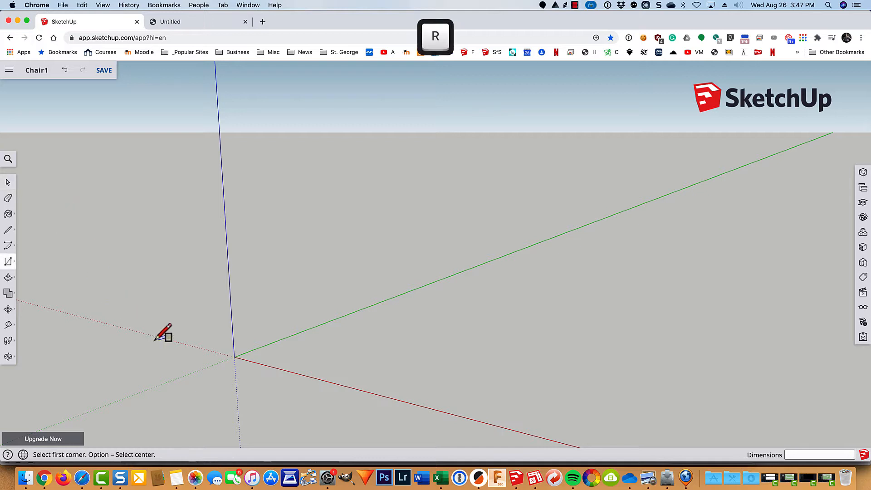
pyautogui.click(234, 357)
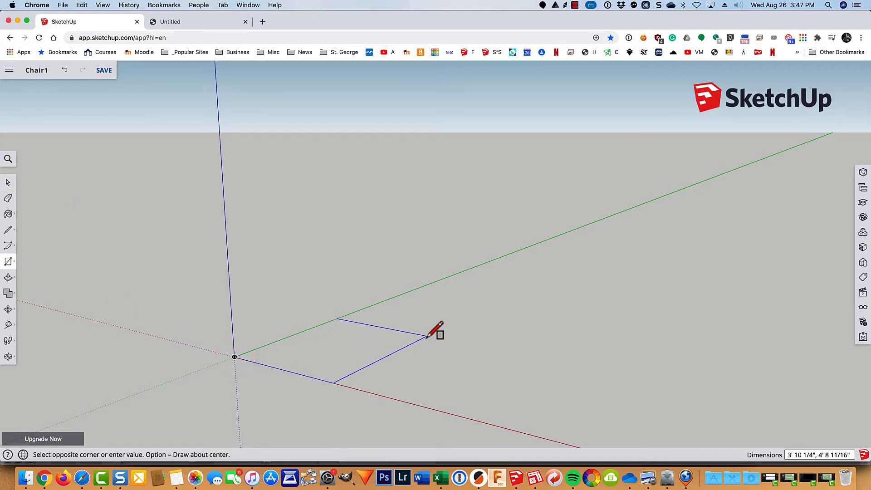
pyautogui.write('18,')
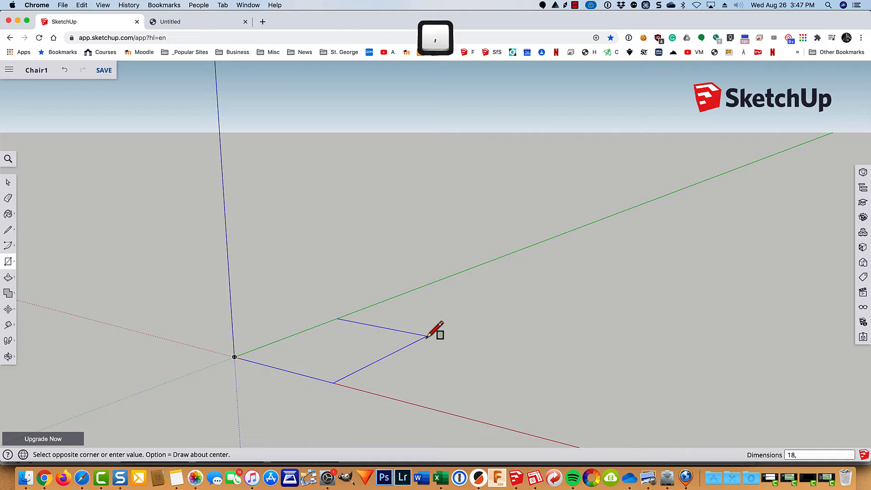
pyautogui.write('18')
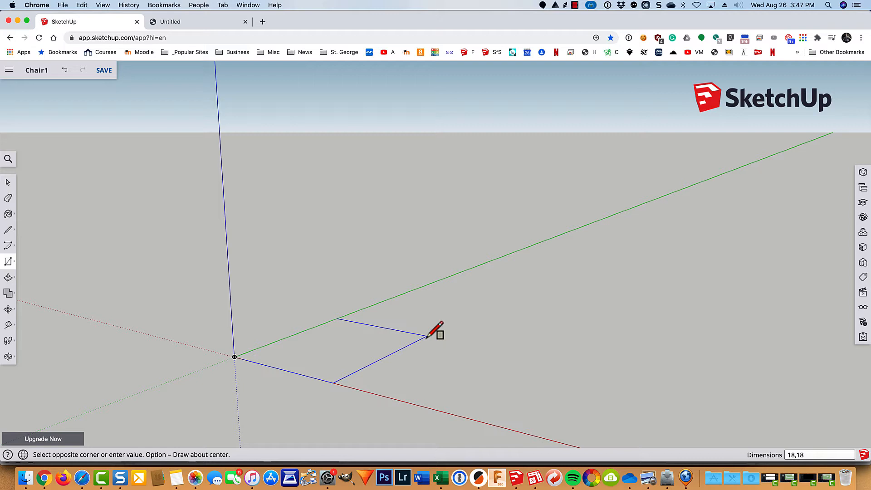
pyautogui.press('Return')
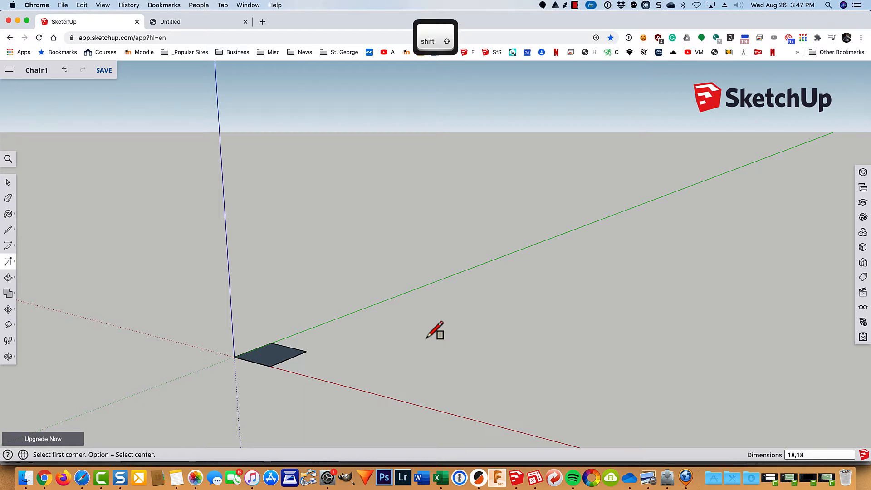
pyautogui.hotkey('shift', 'z')
pyautogui.moveTo(435, 299); pyautogui.dragTo(416, 337, button='middle')
pyautogui.press('r')
pyautogui.scroll(-2, 423, 334)
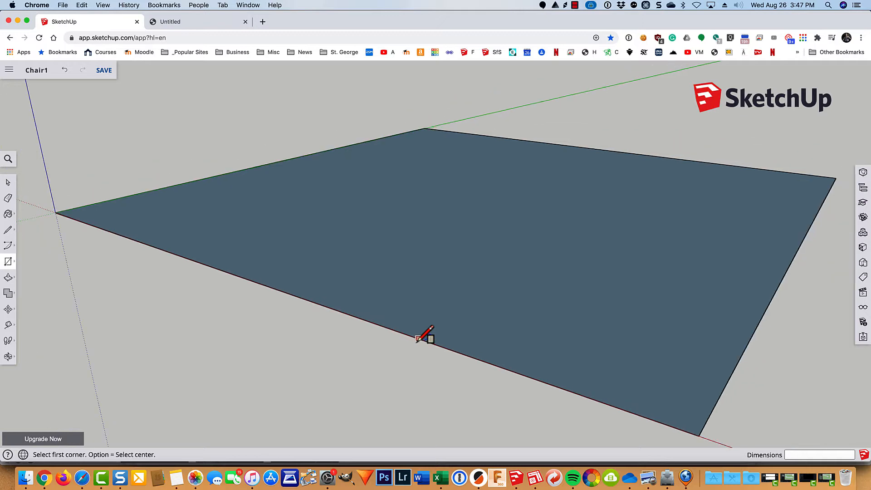
pyautogui.press('space')
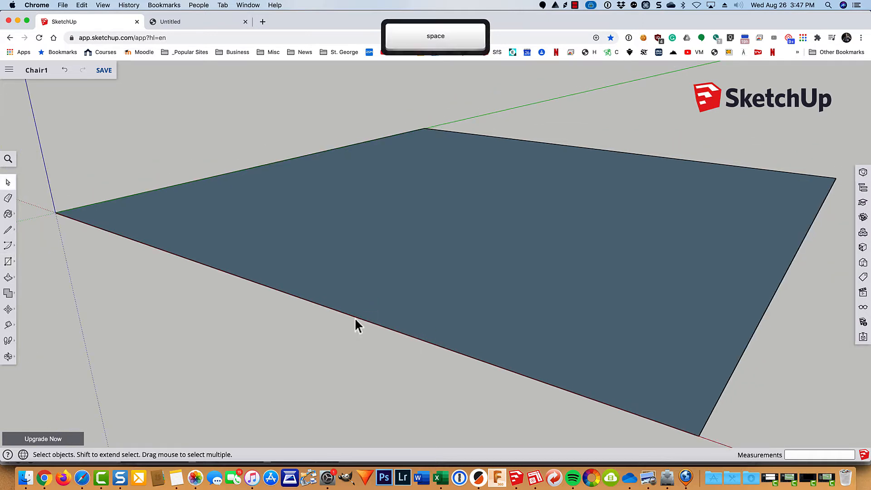
pyautogui.click(755, 331)
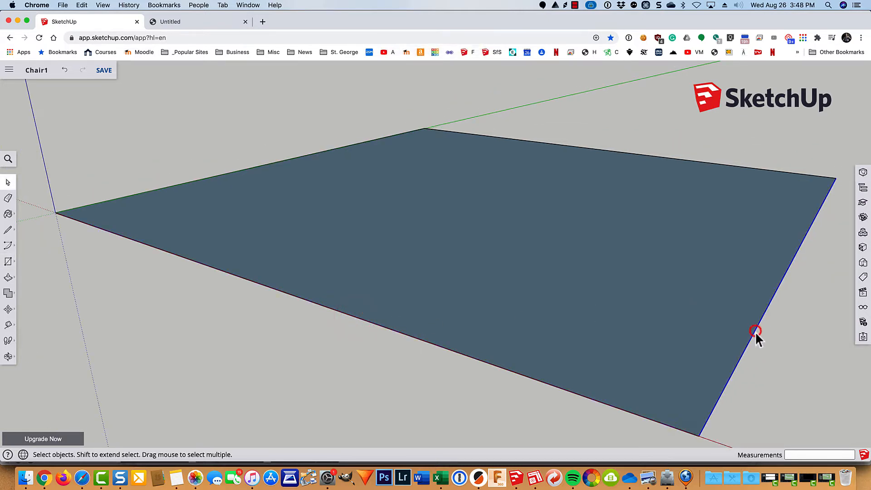
# Step: Make the 18 × 18 square face and its edges into one group
pyautogui.click(624, 155)
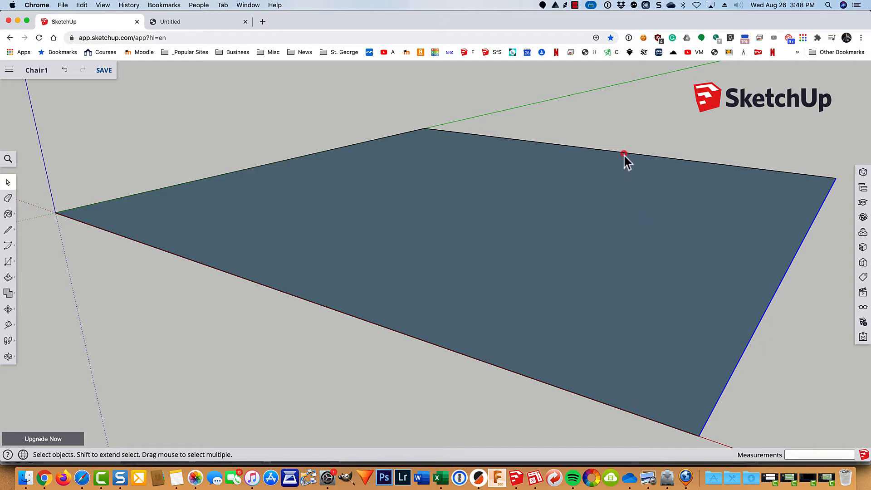
pyautogui.click(323, 153)
pyautogui.click(446, 220)
pyautogui.doubleClick(431, 236)
pyautogui.rightClick(431, 235)
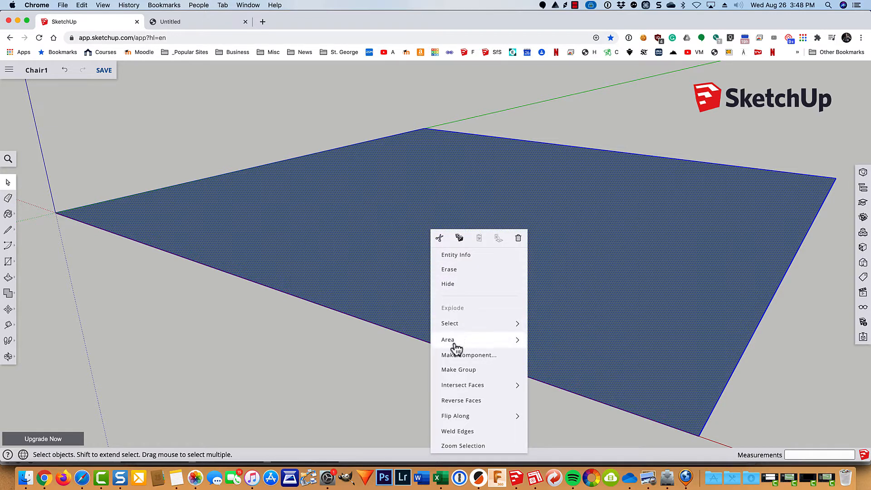
pyautogui.click(451, 370)
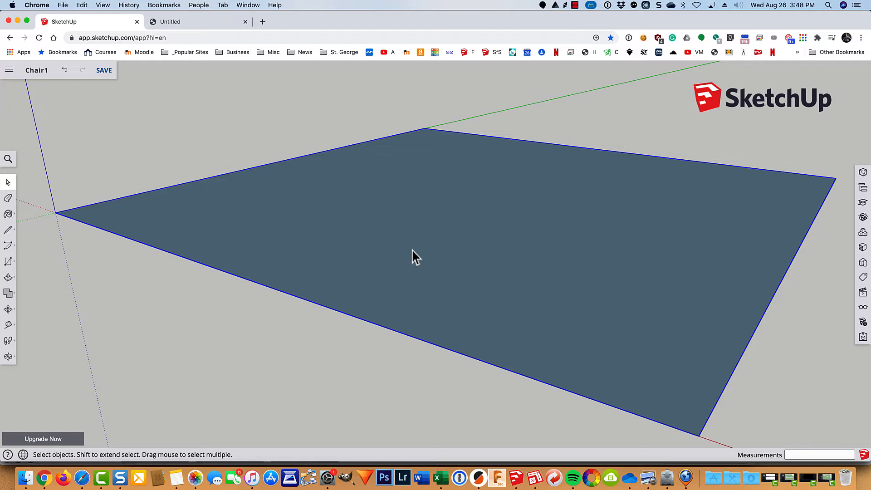
pyautogui.scroll(-2, 412, 251)
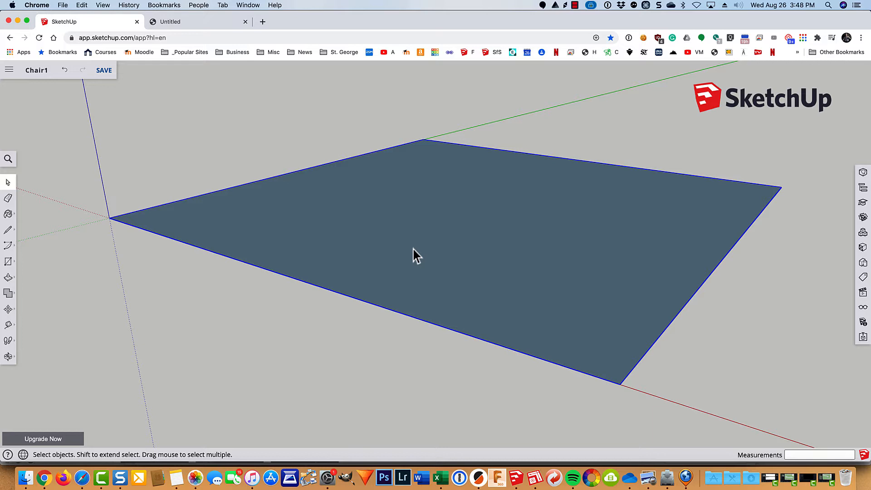
# Step: Draw a 3.5 × 1.5 rectangle at the square's origin corner, checking Chair.pdf dimensions
pyautogui.press('r')
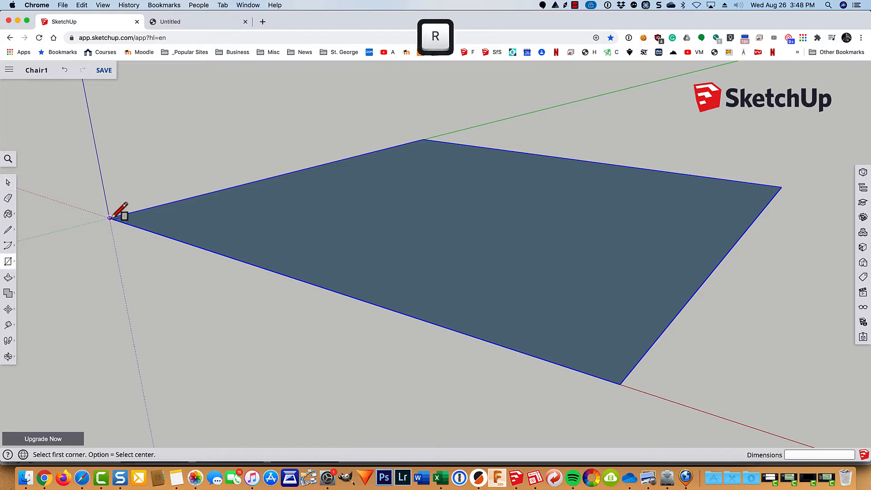
pyautogui.click(109, 217)
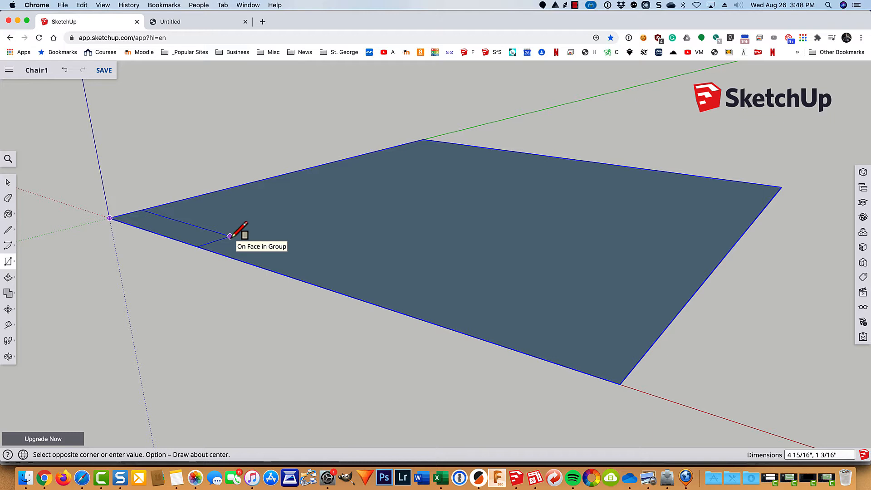
pyautogui.write('3.')
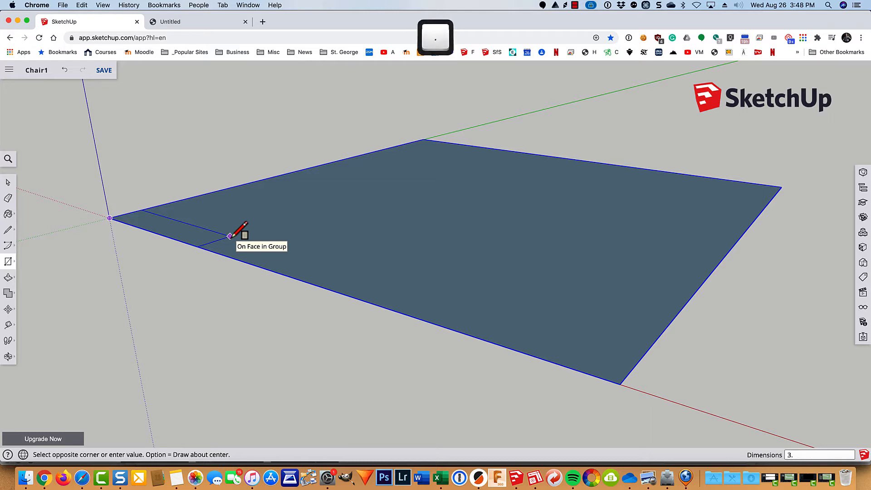
pyautogui.write('5,1.5')
pyautogui.press('Return')
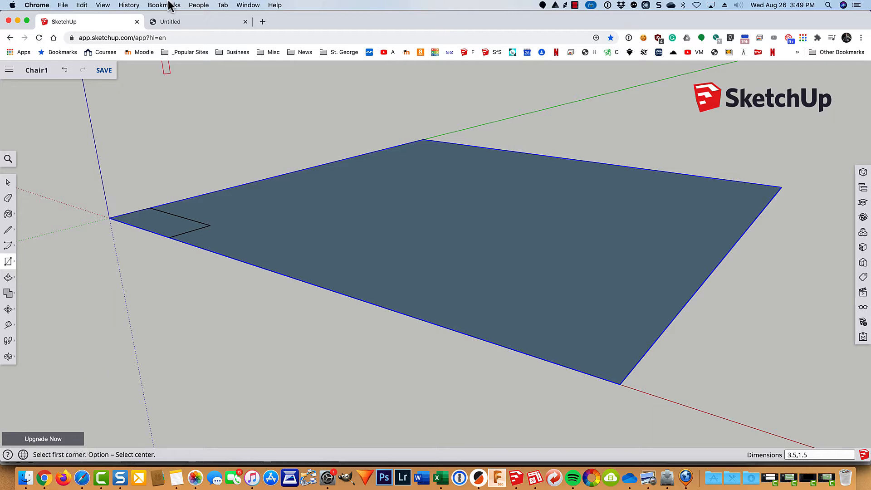
pyautogui.click(181, 22)
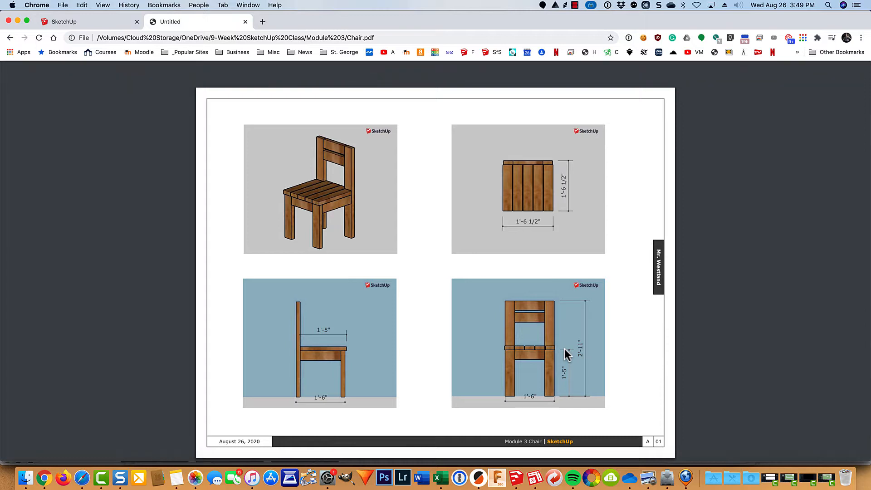
pyautogui.click(112, 22)
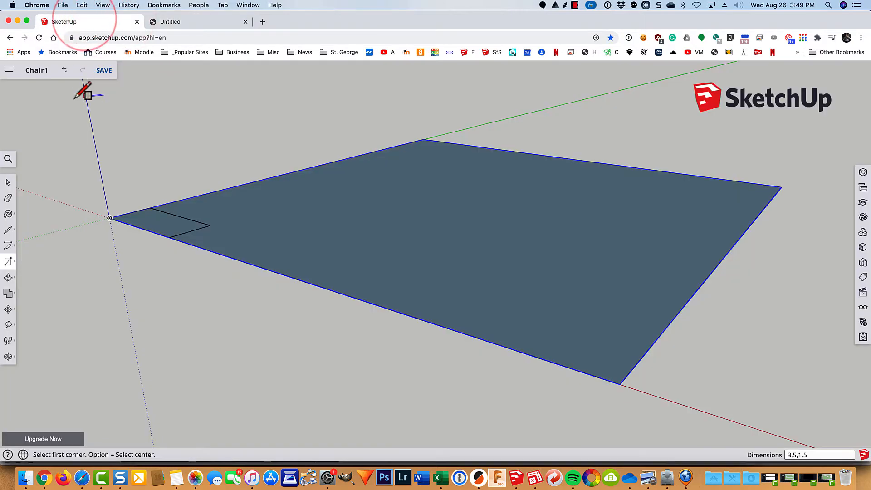
# Step: Push/pull the 3.5 × 1.5 rectangle up to a 1' 5" tall post
pyautogui.press('p')
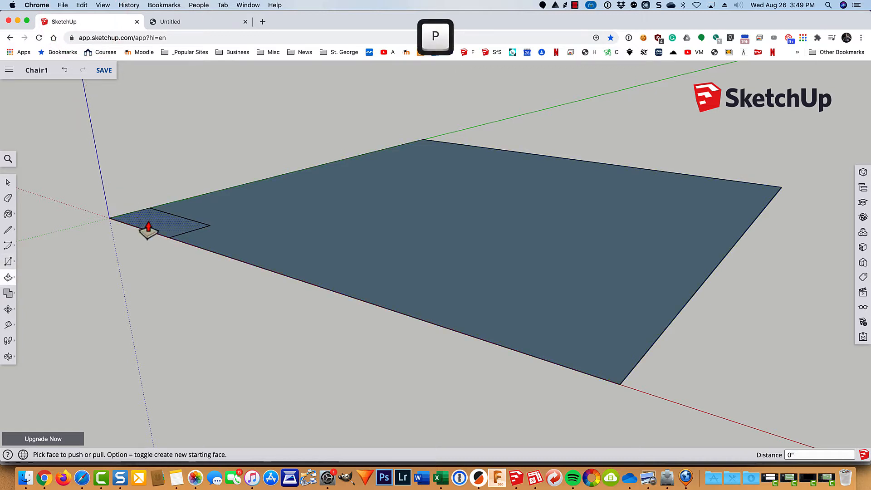
pyautogui.moveTo(146, 225); pyautogui.dragTo(144, 157)
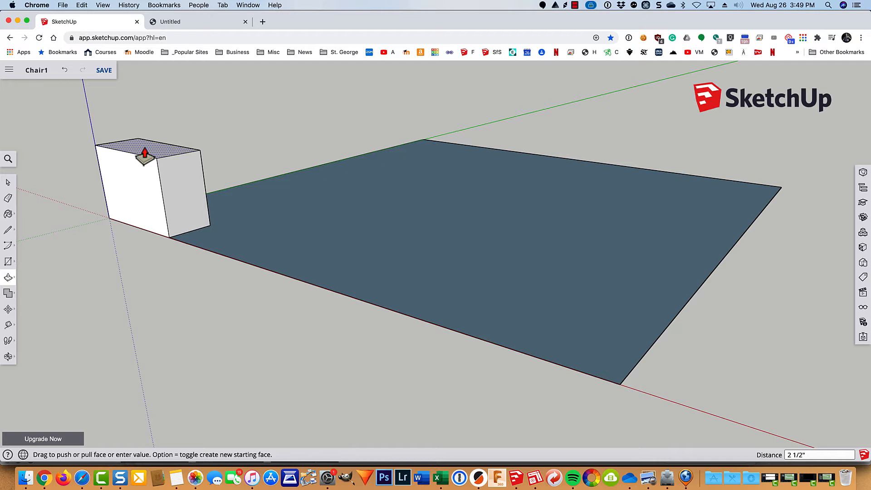
pyautogui.write("1'")
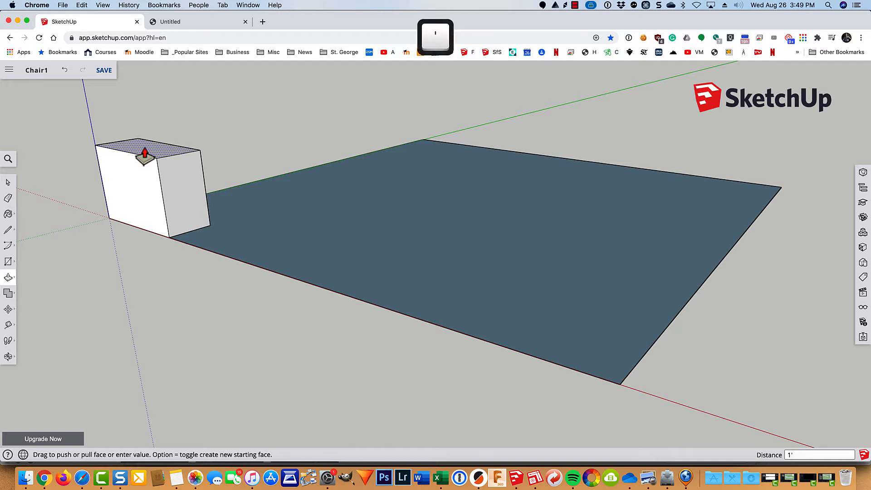
pyautogui.press('space')
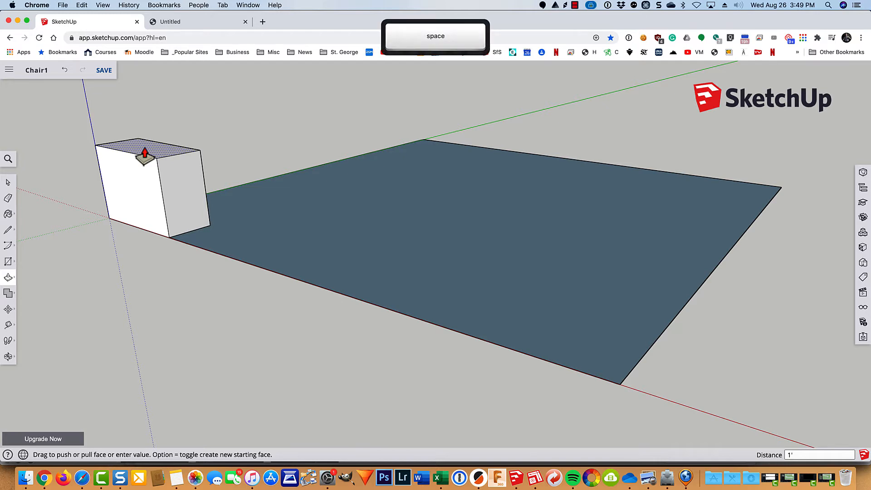
pyautogui.write('5"')
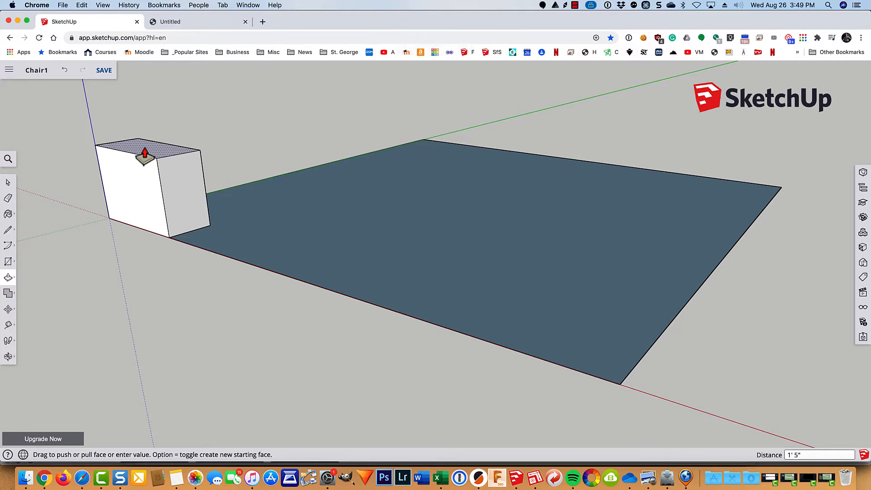
pyautogui.press('Return')
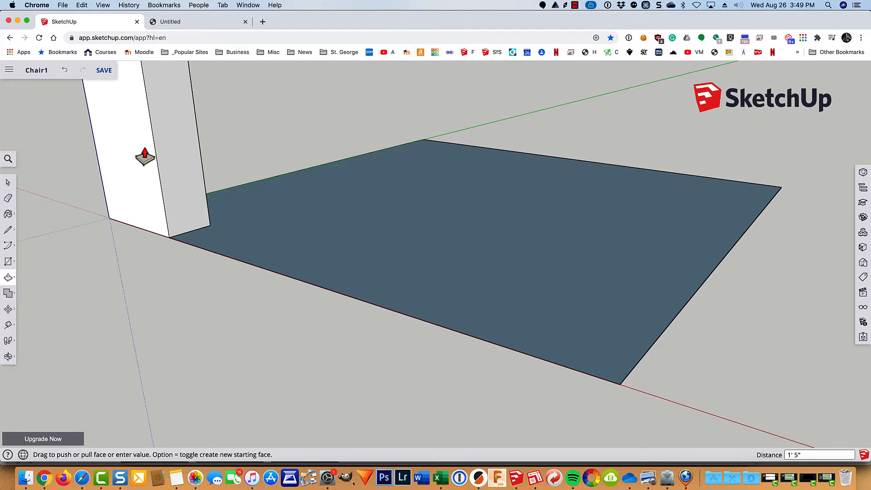
pyautogui.hotkey('shift', 'z')
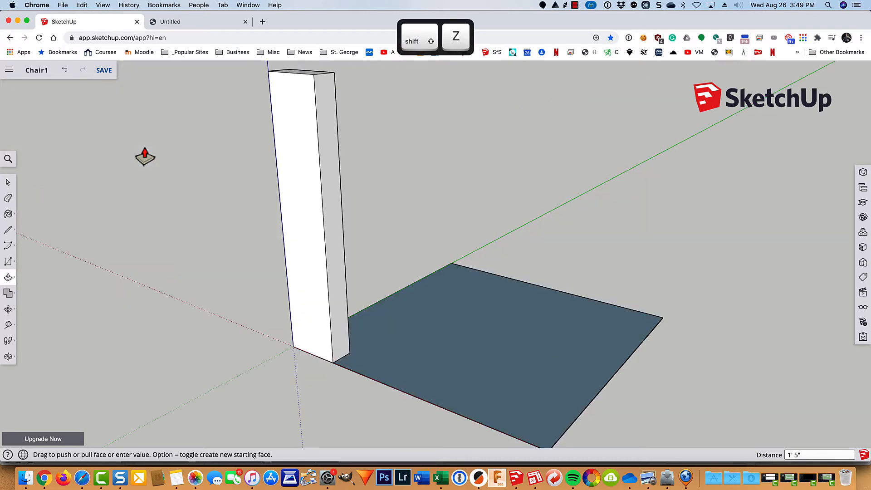
# Step: Select the entire 1' 5" leg post and make it a group
pyautogui.press('space')
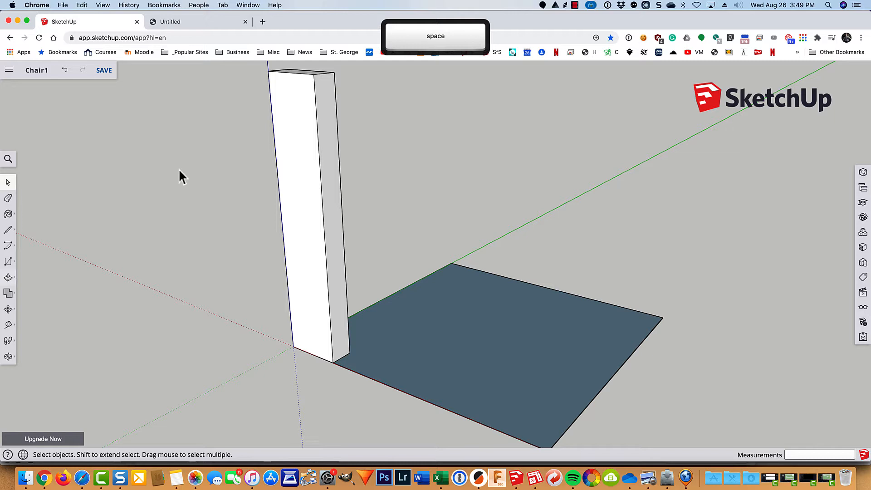
pyautogui.click(294, 163)
pyautogui.click(319, 157)
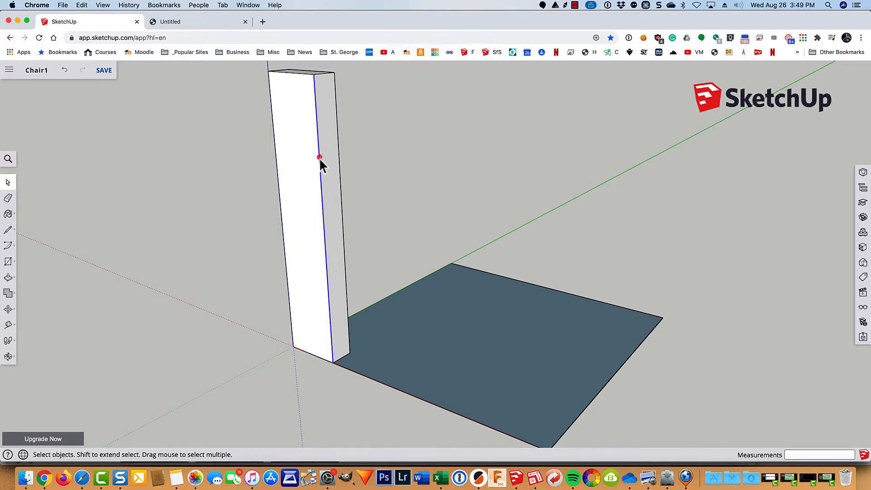
pyautogui.click(332, 157)
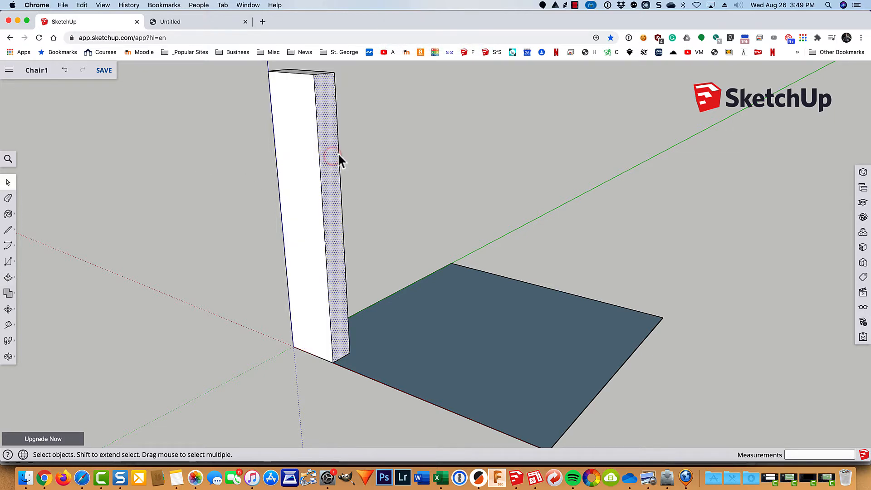
pyautogui.click(336, 153)
pyautogui.click(301, 154)
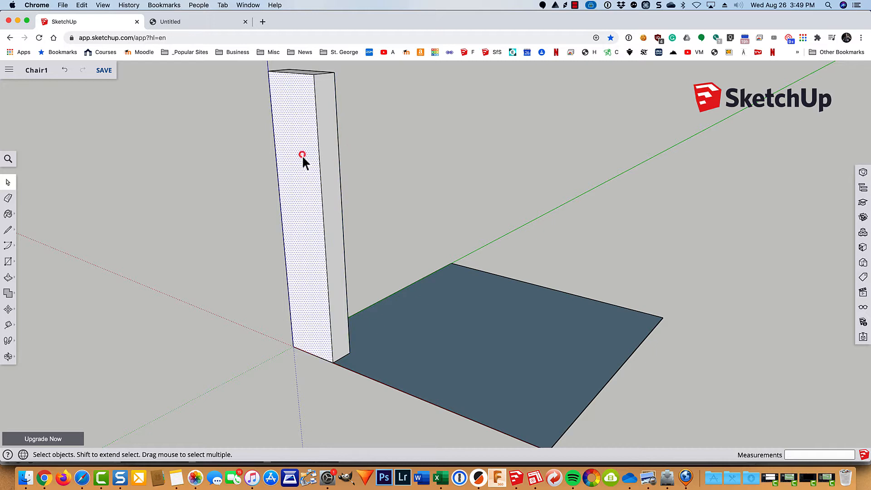
pyautogui.click(327, 172)
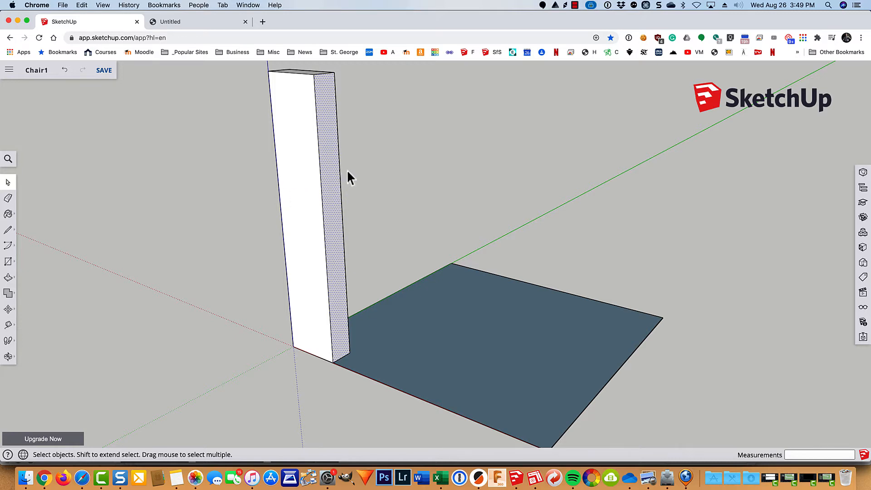
pyautogui.tripleClick(310, 168)
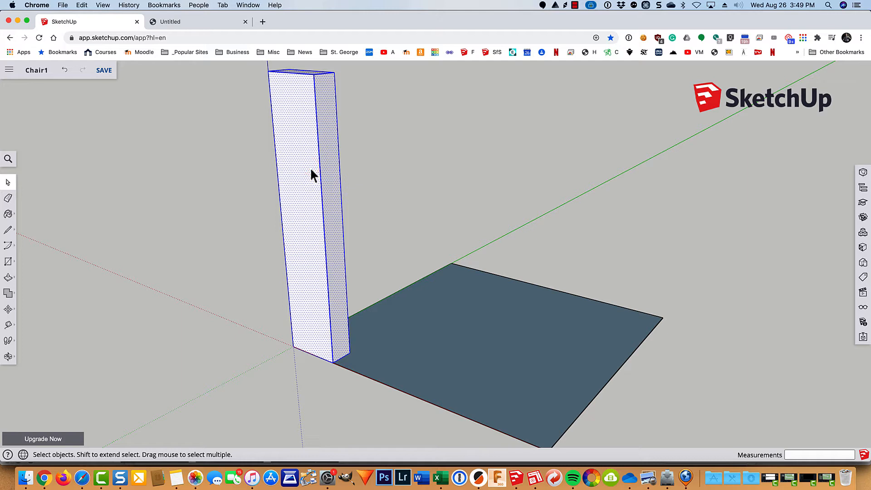
pyautogui.rightClick(309, 169)
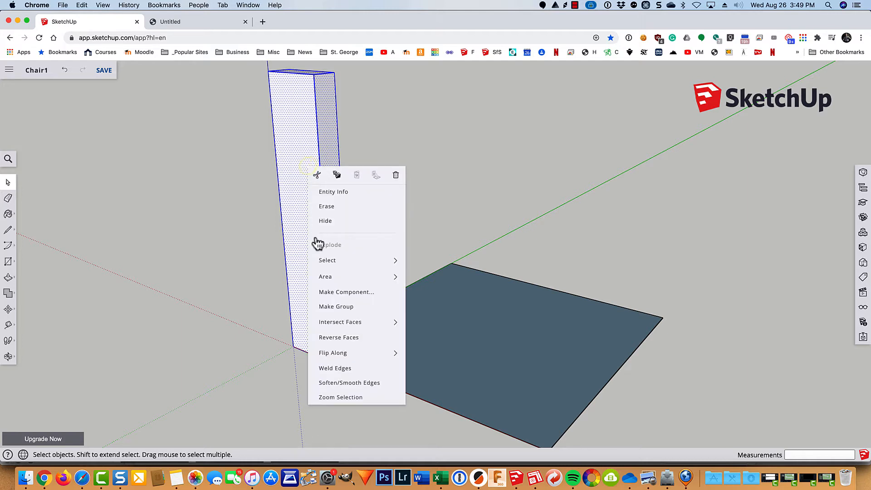
pyautogui.click(321, 306)
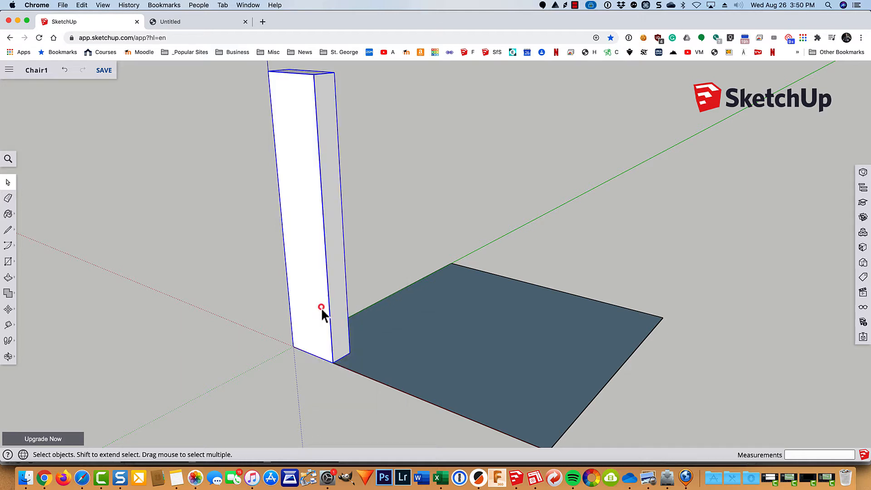
pyautogui.click(336, 203)
pyautogui.scroll(-1, 350, 201)
pyautogui.scroll(-1, 350, 202)
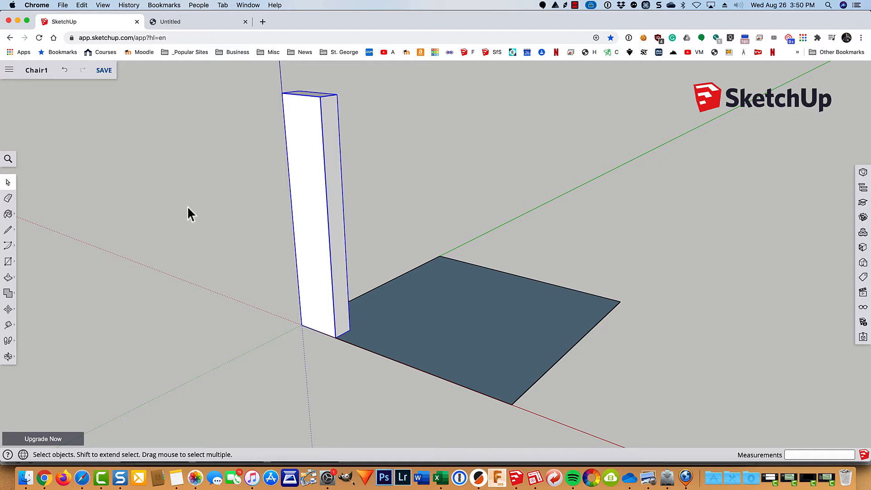
pyautogui.press('super+c')
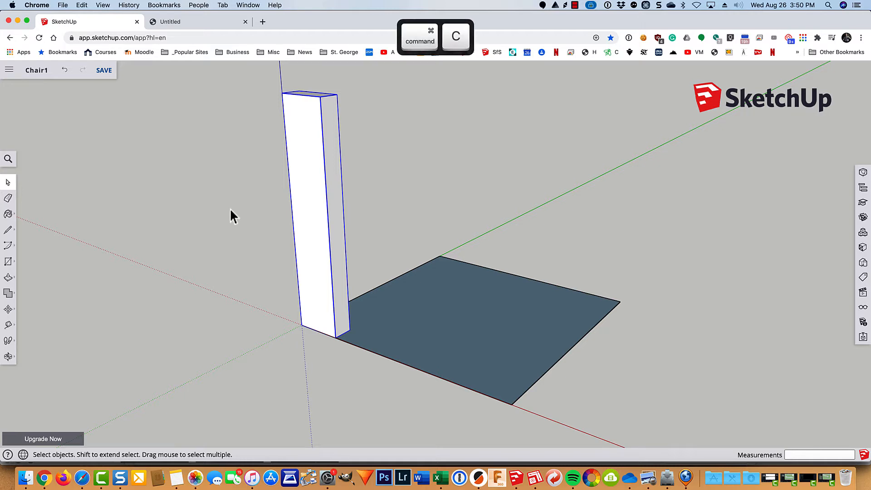
pyautogui.press('super+v')
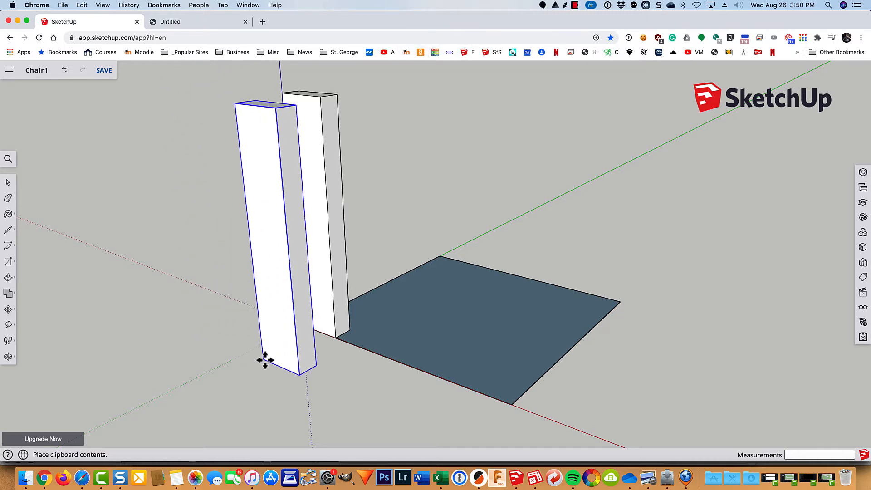
pyautogui.click(430, 343)
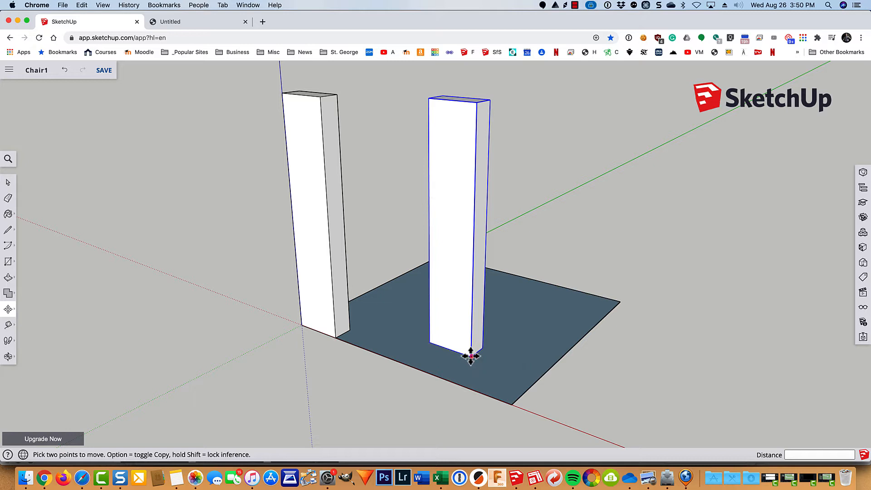
pyautogui.click(470, 357)
pyautogui.click(512, 403)
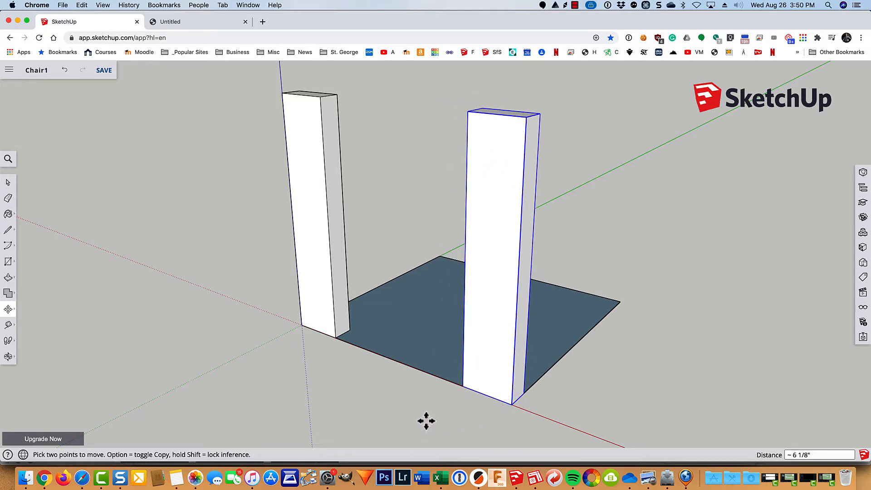
pyautogui.press('super+z')
pyautogui.press('super+z')
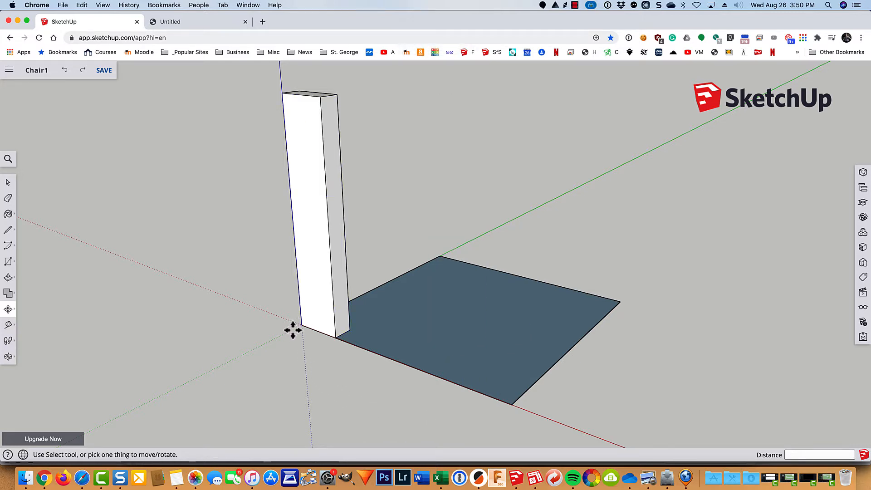
pyautogui.press('space')
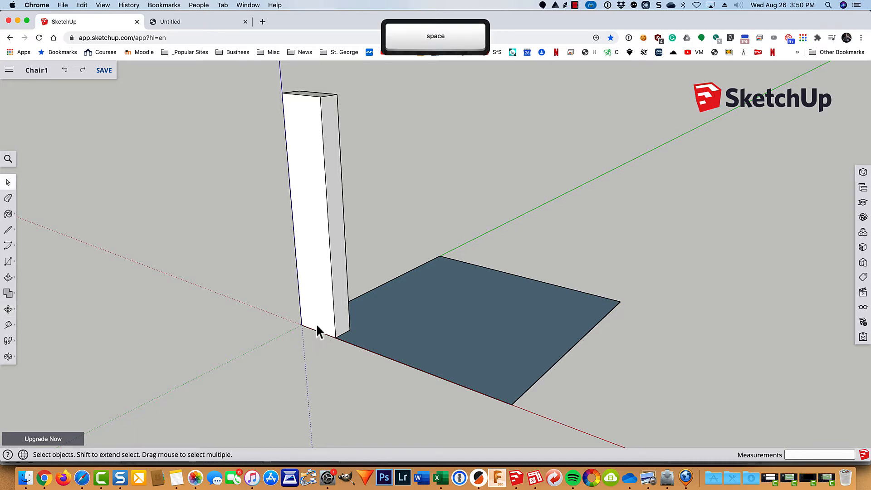
# Step: Copy the leg post 1' 2 1/2" along the red axis to the far front corner
pyautogui.click(312, 244)
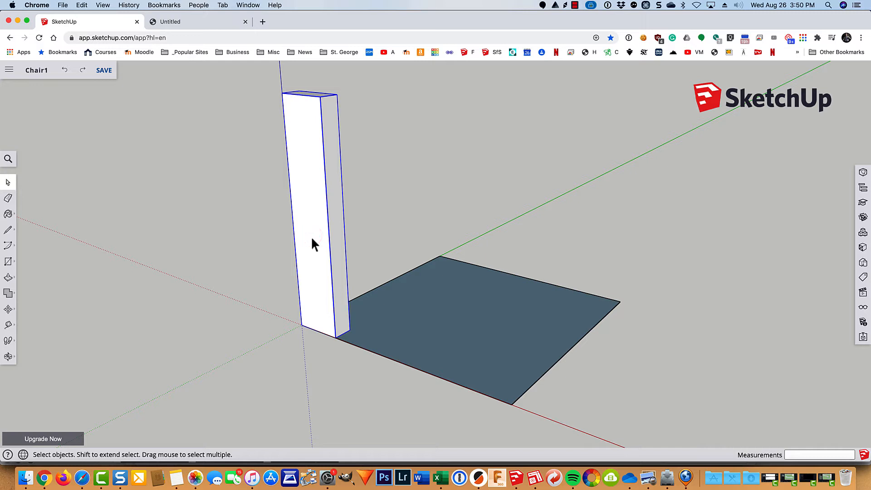
pyautogui.press('m')
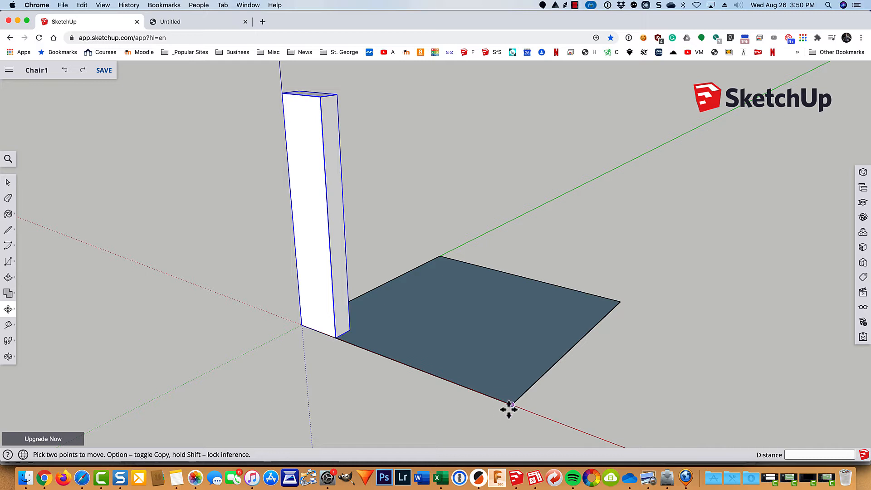
pyautogui.click(335, 338)
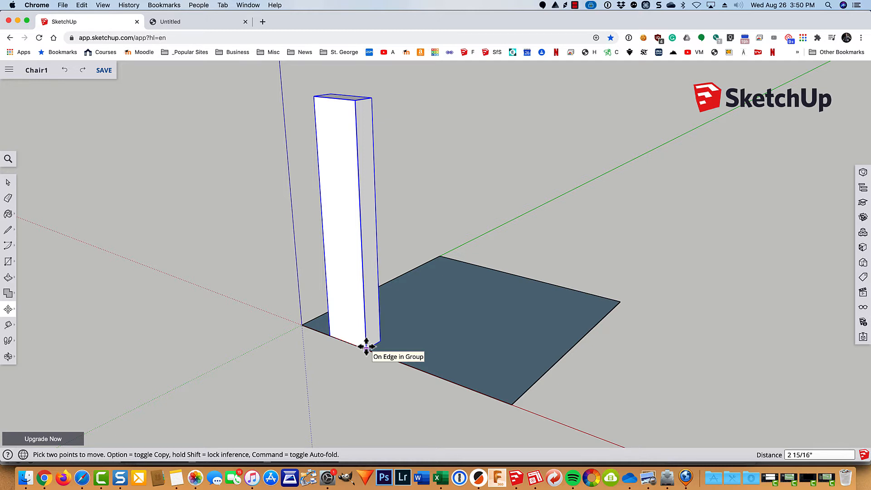
pyautogui.press('alt')
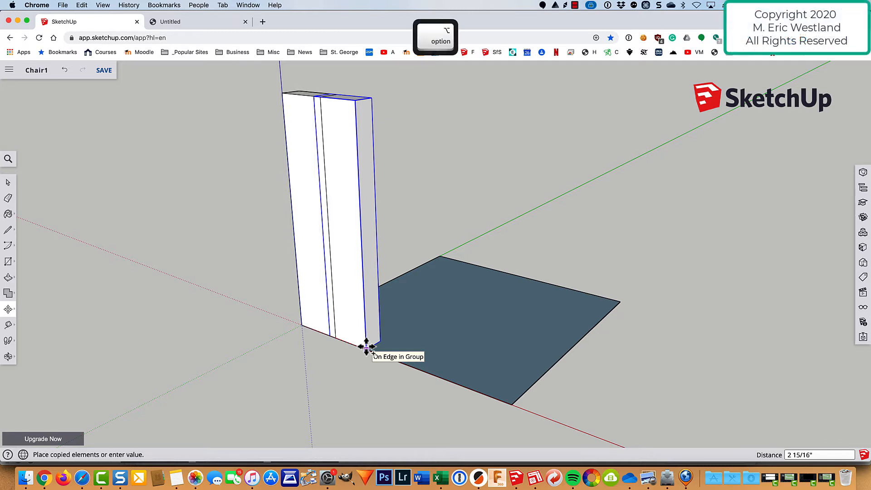
pyautogui.click(508, 402)
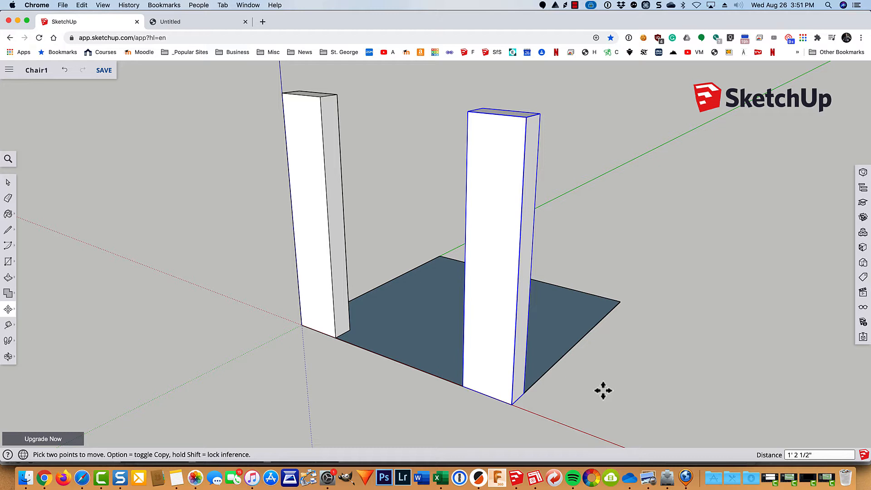
# Step: Copy both front posts 1' 4 1/2" back to the base's rear corners, checking Chair.pdf
pyautogui.press('space')
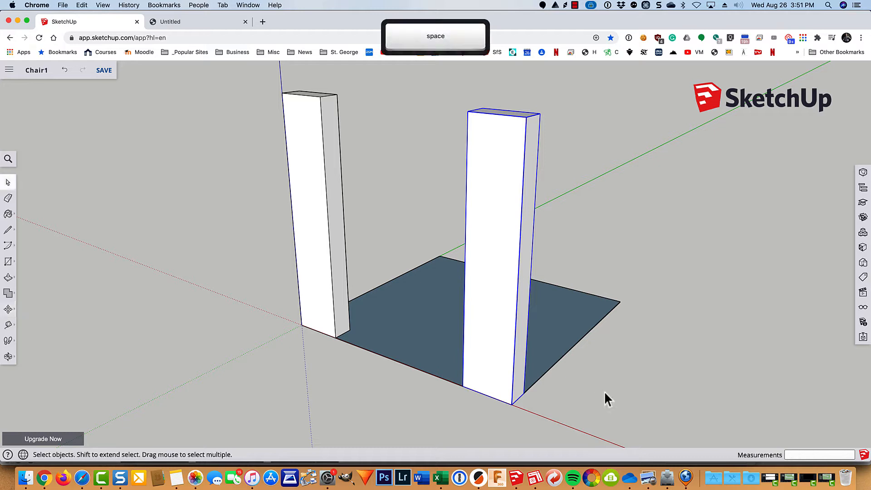
pyautogui.click(491, 314)
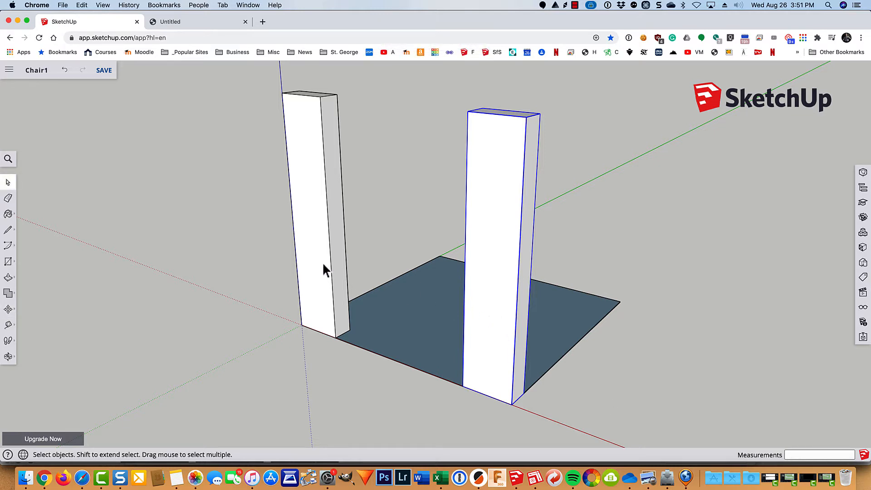
pyautogui.press('shift')
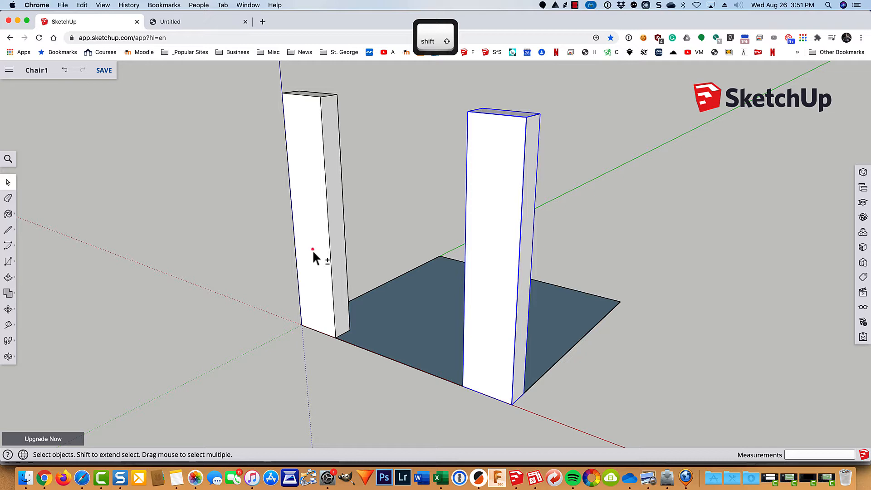
pyautogui.keyDown('shift'); pyautogui.click(313, 252); pyautogui.keyUp('shift')
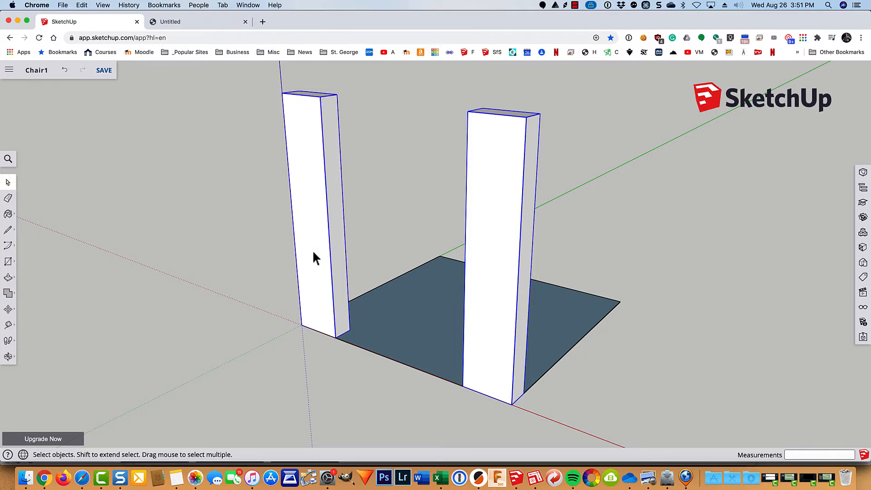
pyautogui.press('m')
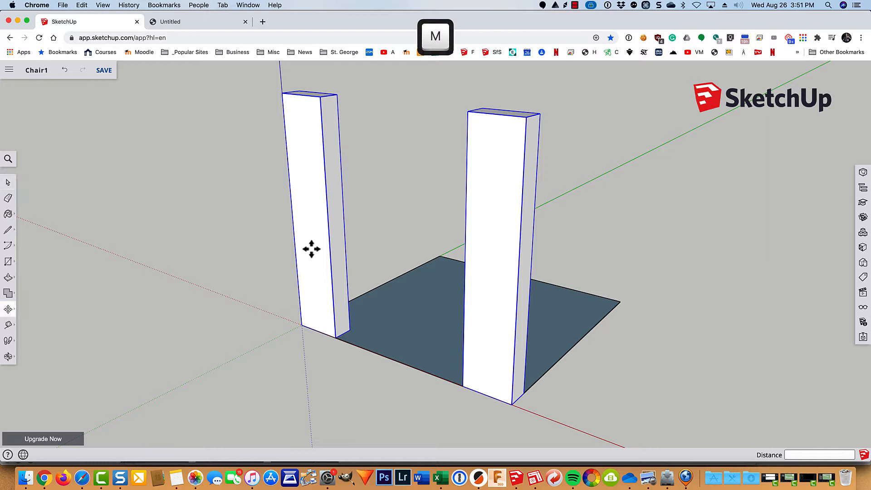
pyautogui.click(522, 394)
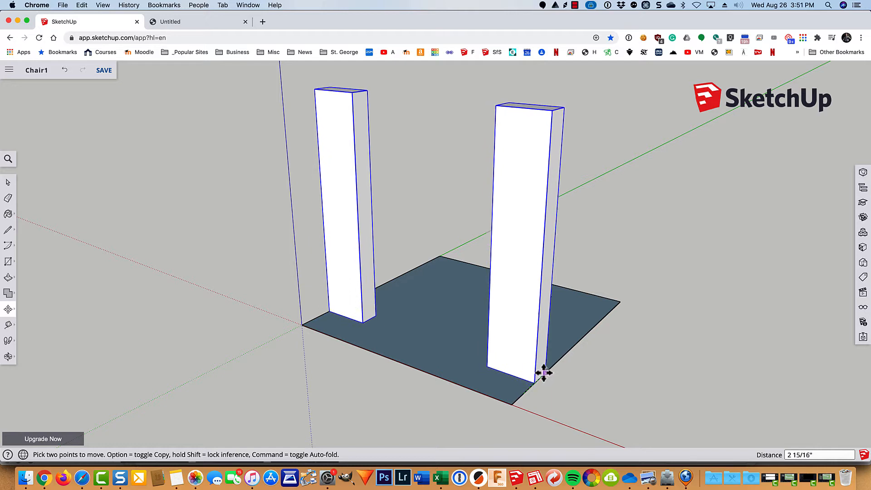
pyautogui.press('alt')
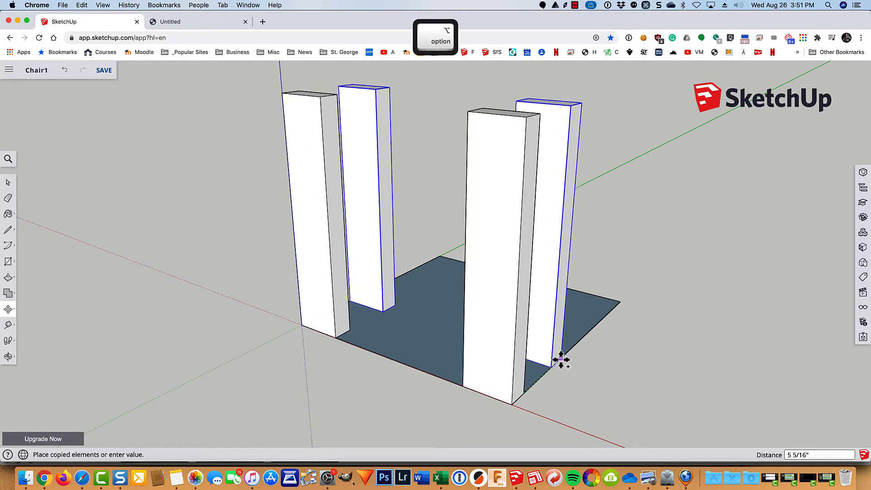
pyautogui.click(619, 305)
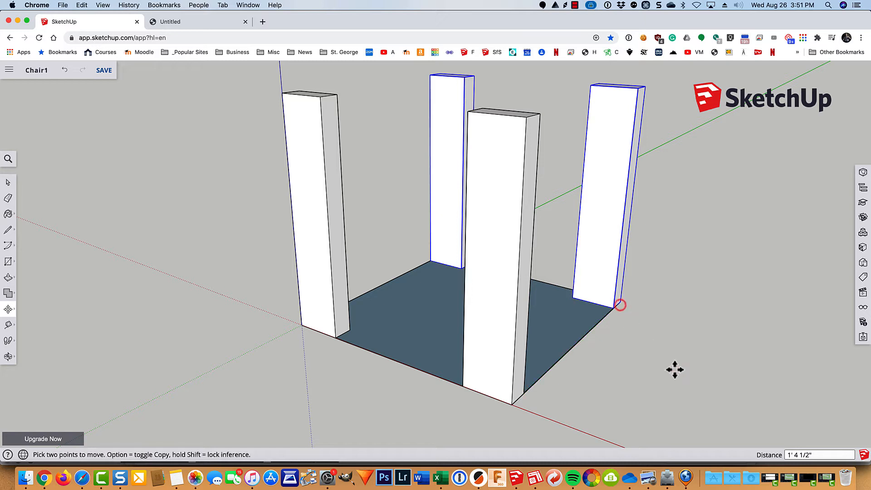
pyautogui.click(202, 25)
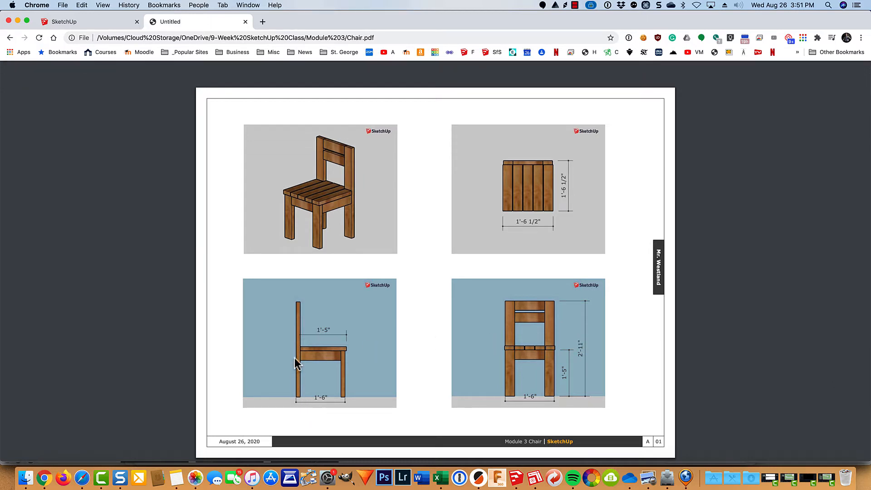
pyautogui.click(80, 21)
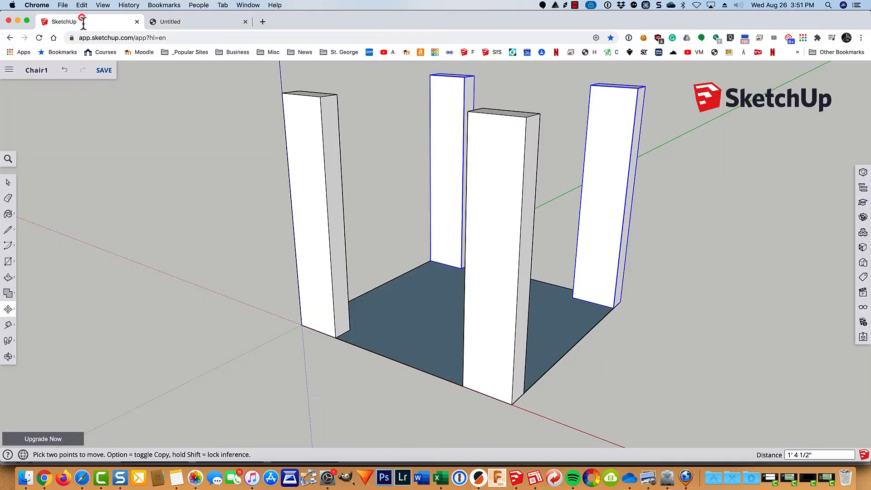
pyautogui.moveTo(736, 332); pyautogui.dragTo(265, 375, button='middle')
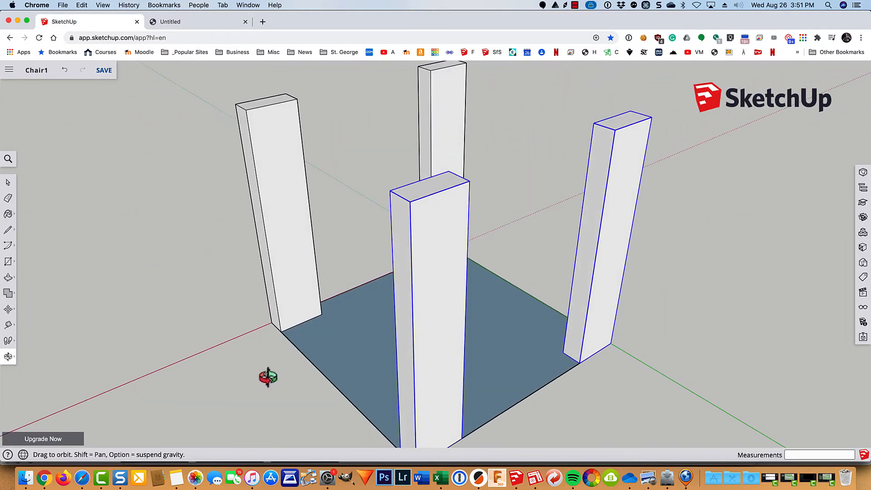
pyautogui.press('m')
pyautogui.scroll(-5, 737, 316)
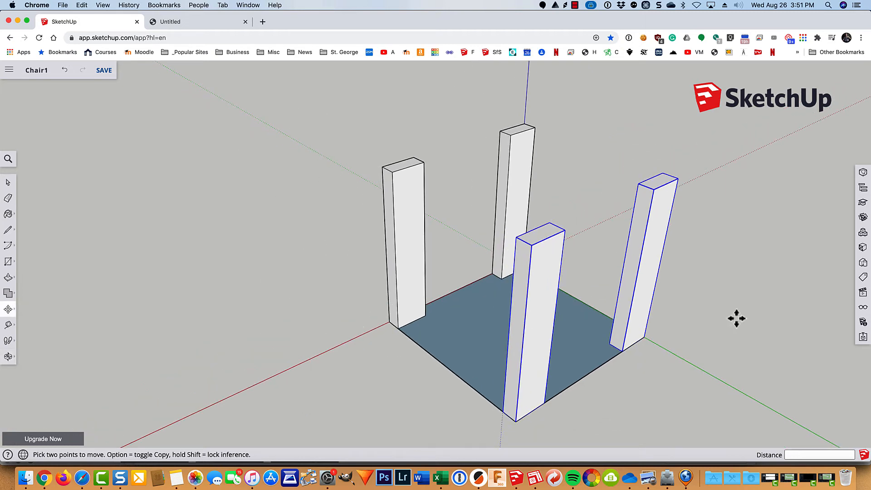
pyautogui.press('space')
pyautogui.click(533, 288)
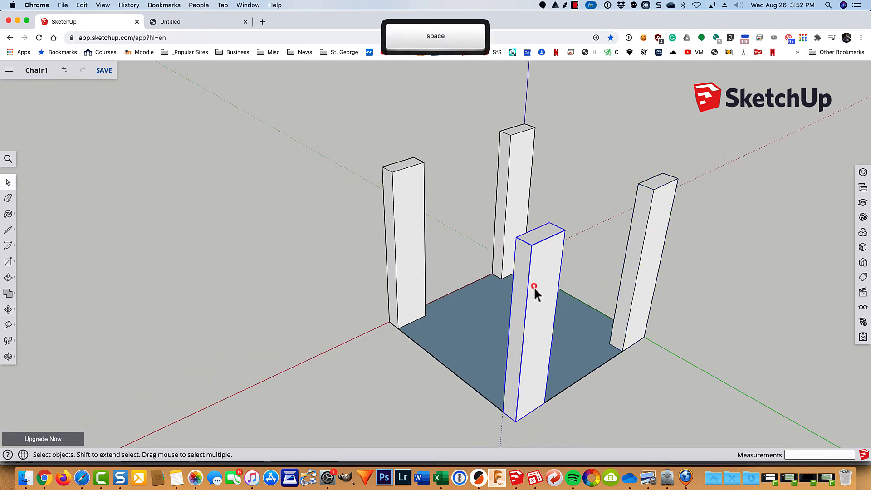
pyautogui.click(652, 254)
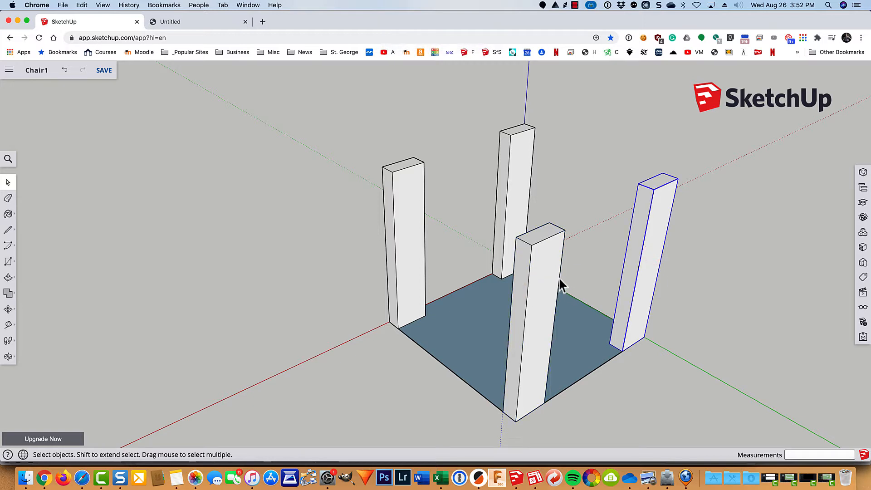
pyautogui.click(545, 278)
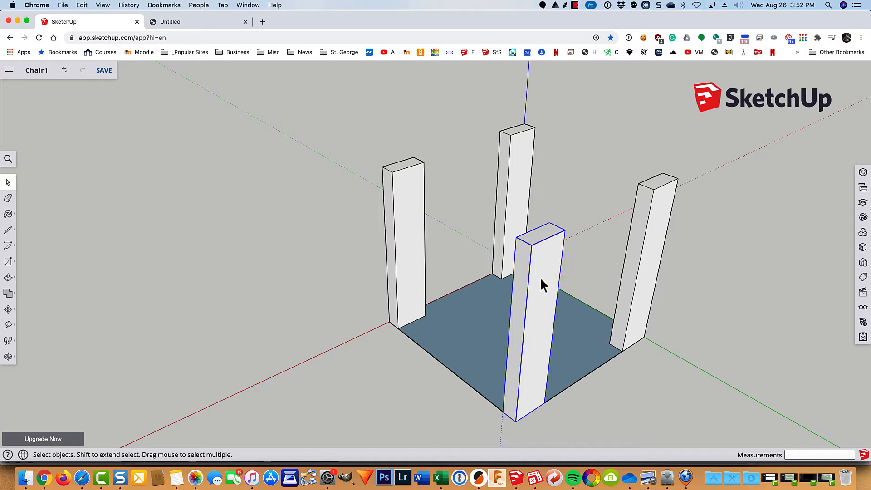
pyautogui.rightClick(540, 279)
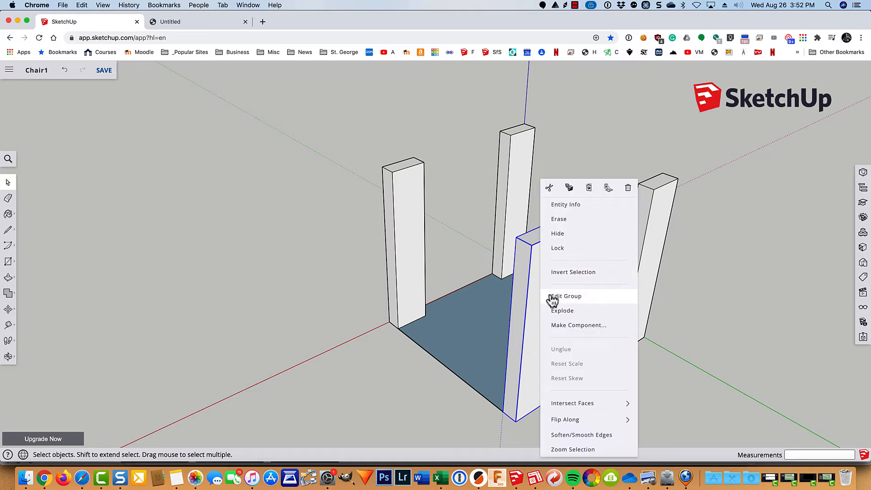
pyautogui.click(695, 287)
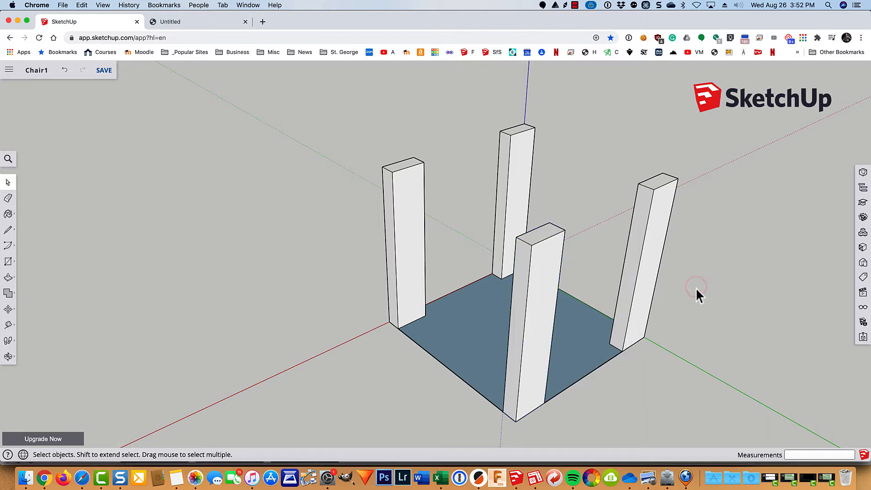
# Step: Open the front post group for editing and check the Chair.pdf front-view heights of 1'-5" and 2'-11"
pyautogui.doubleClick(547, 301)
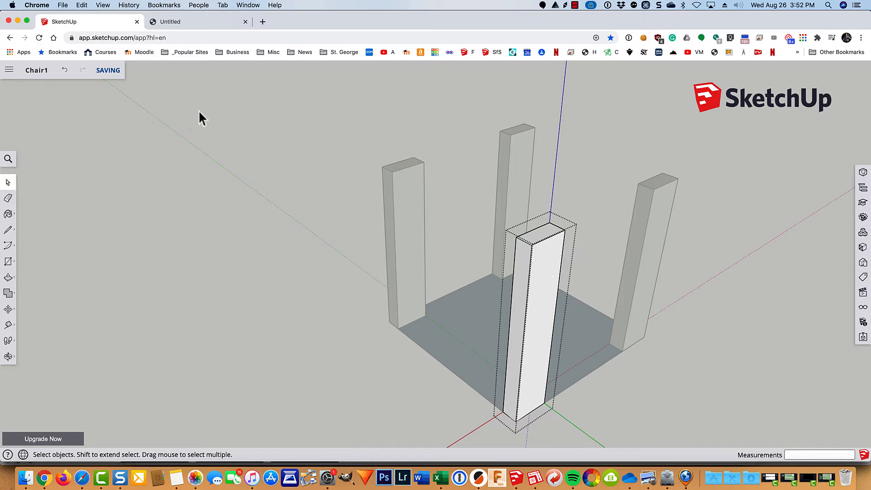
pyautogui.click(203, 23)
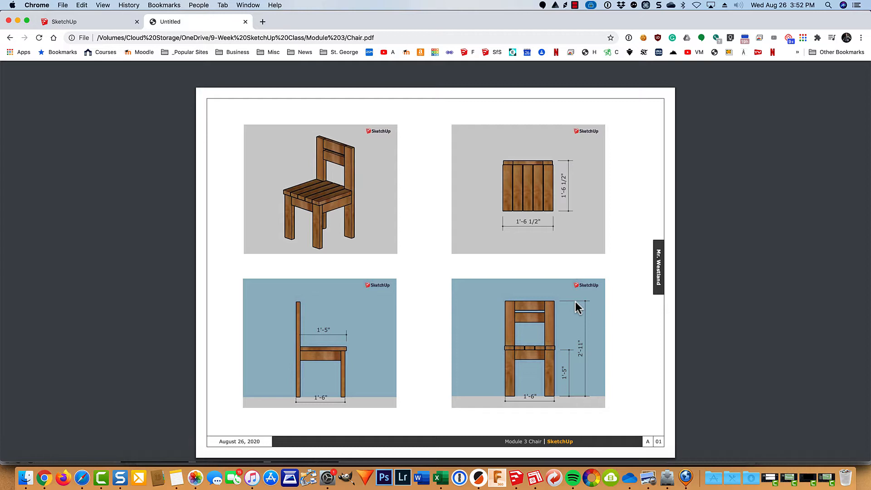
pyautogui.click(88, 24)
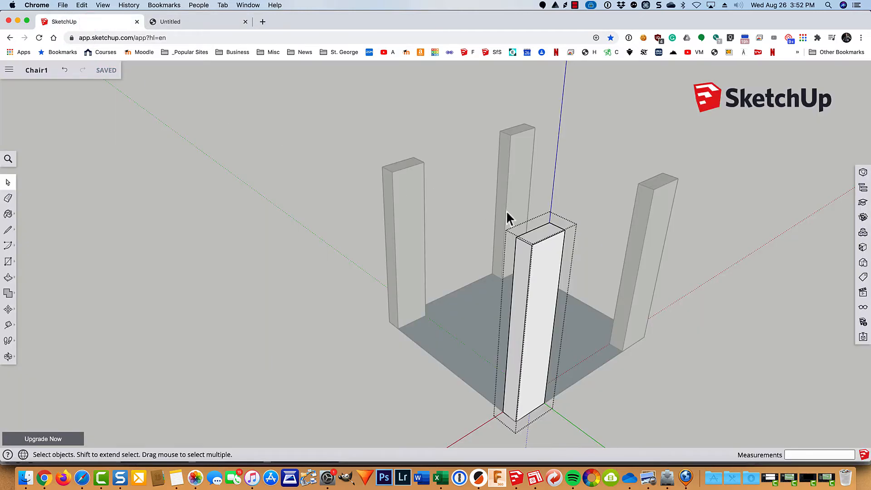
# Step: Push/pull the first post's top face up 18 inches (1' 6")
pyautogui.press('p')
pyautogui.click(537, 234)
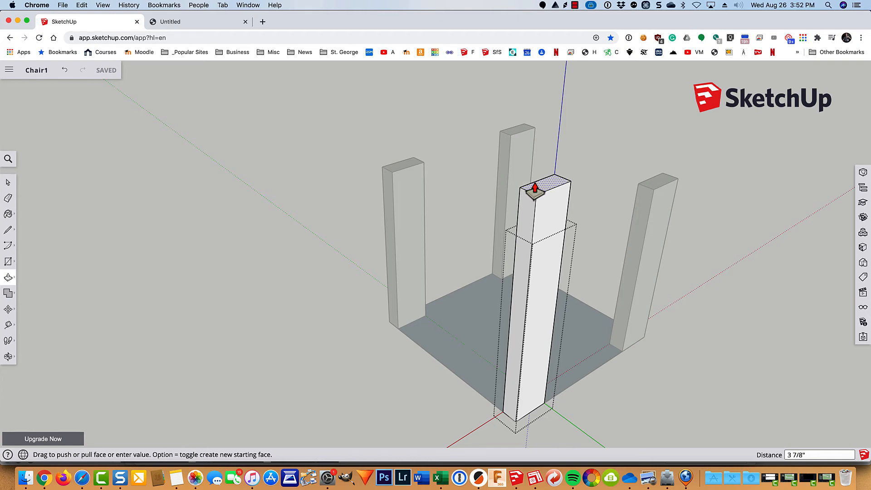
pyautogui.write('18')
pyautogui.press('Return')
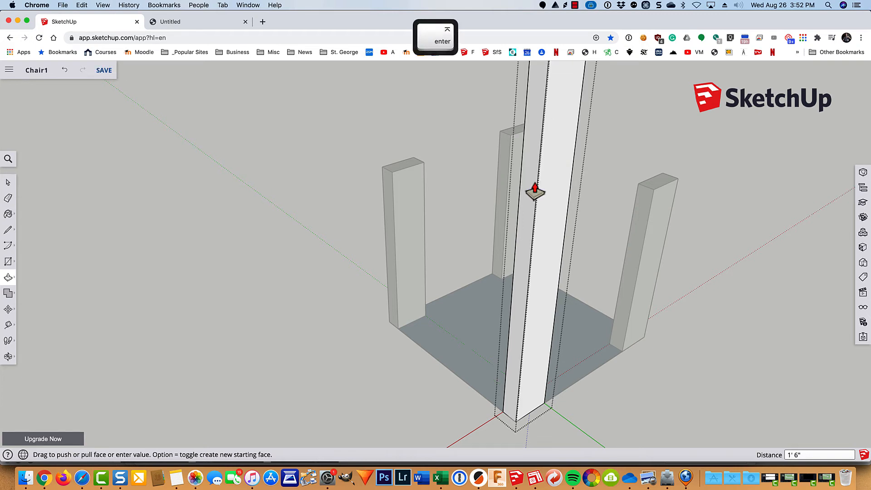
pyautogui.press('space')
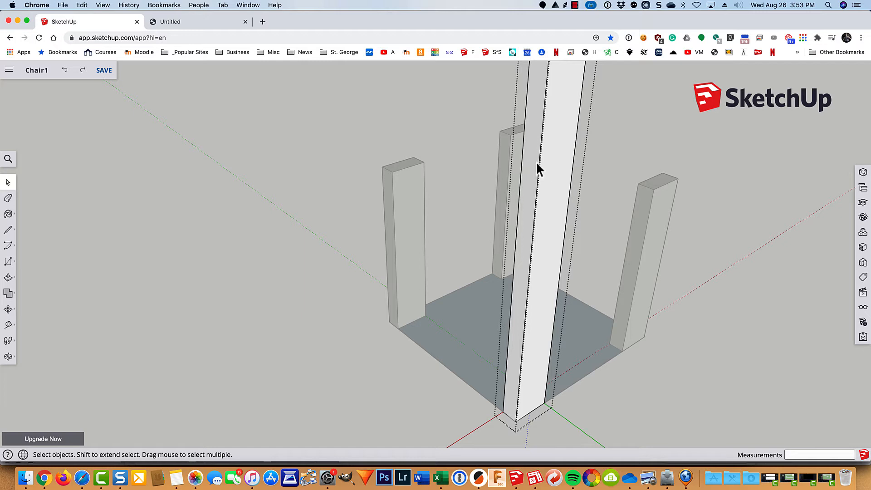
pyautogui.click(448, 109)
pyautogui.scroll(-5, 559, 181)
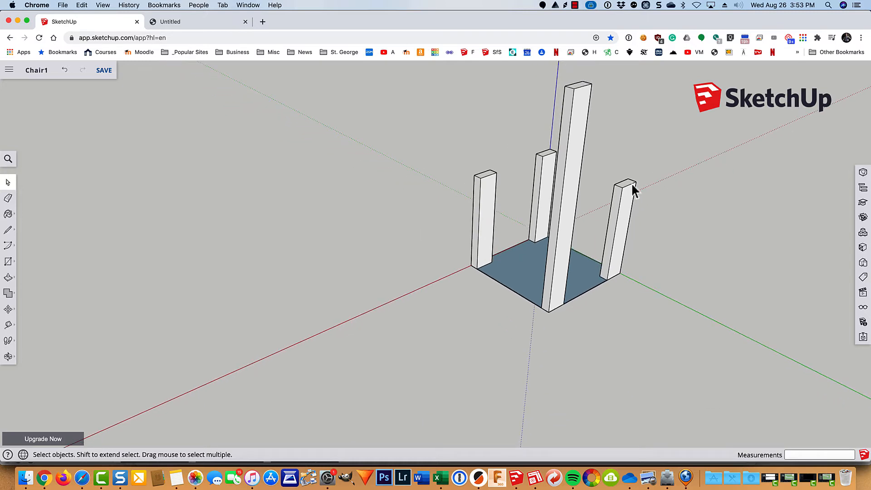
# Step: Raise the right post's top face 1' 6" to match the other tall post
pyautogui.hotkey('shift', 'z')
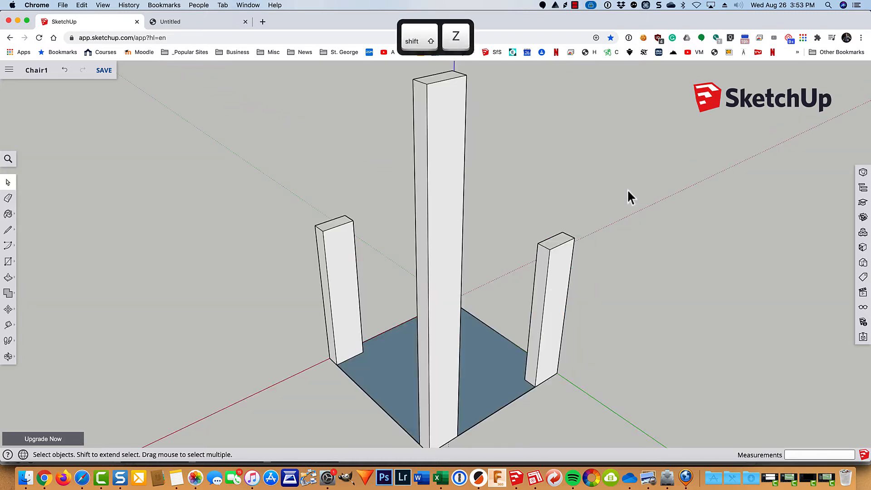
pyautogui.doubleClick(562, 264)
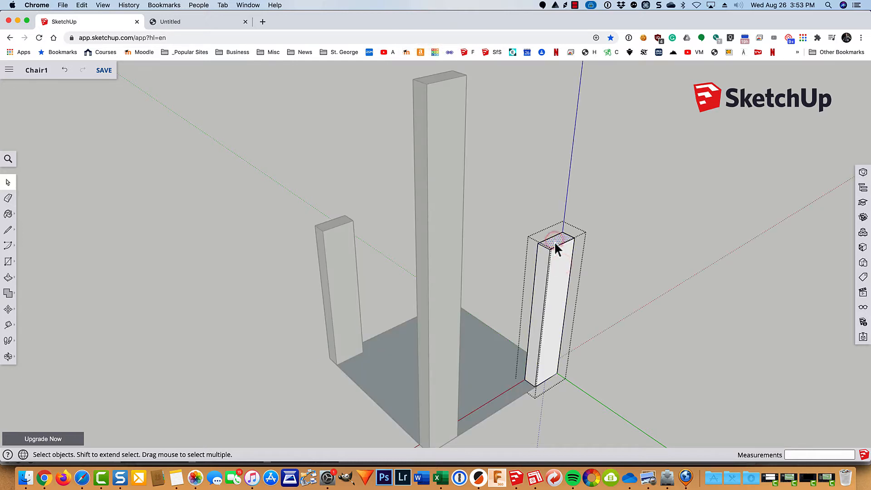
pyautogui.press('p')
pyautogui.moveTo(554, 240); pyautogui.dragTo(467, 86)
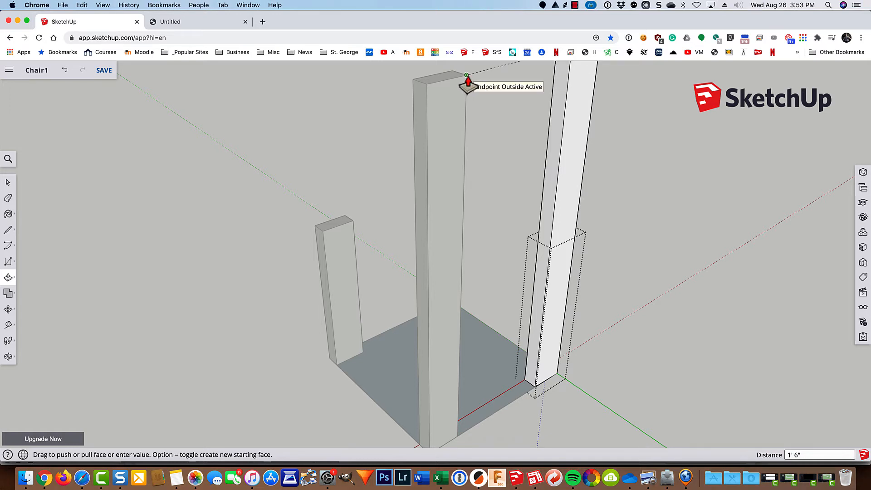
pyautogui.keyDown('shift'); pyautogui.moveTo(466, 75); pyautogui.dragTo(439, 180, button='middle'); pyautogui.keyUp('shift')
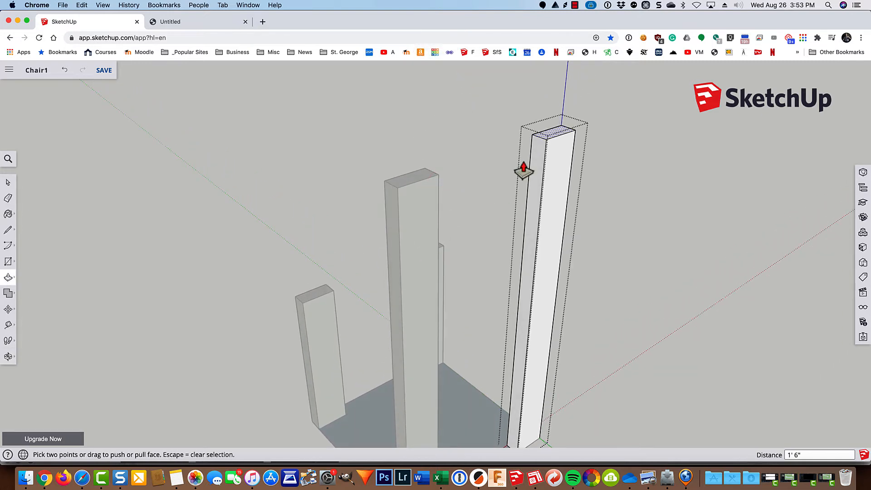
pyautogui.press('space')
pyautogui.click(631, 201)
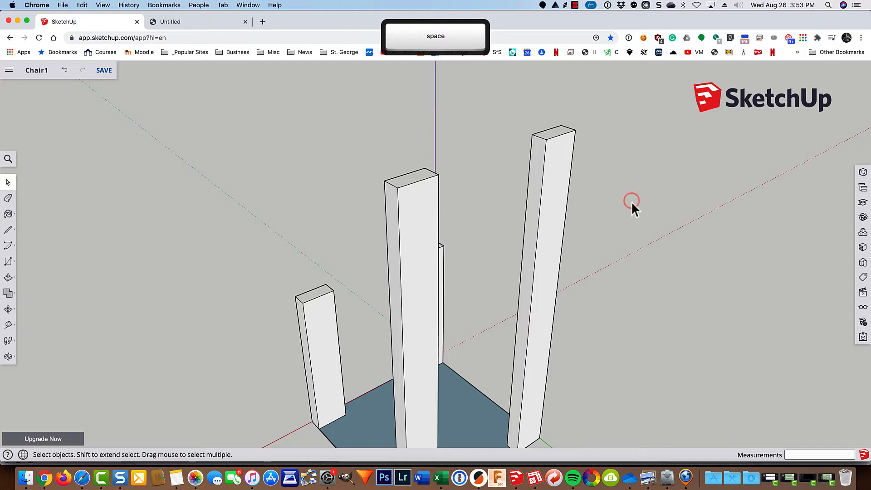
# Step: Select each of the four posts, two tall and two short, to check their corner placement on the base
pyautogui.click(412, 271)
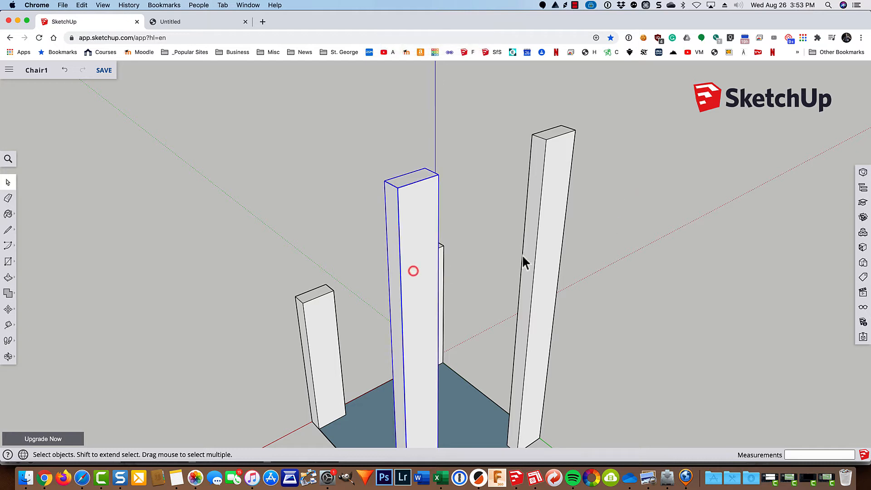
pyautogui.click(545, 242)
pyautogui.click(442, 263)
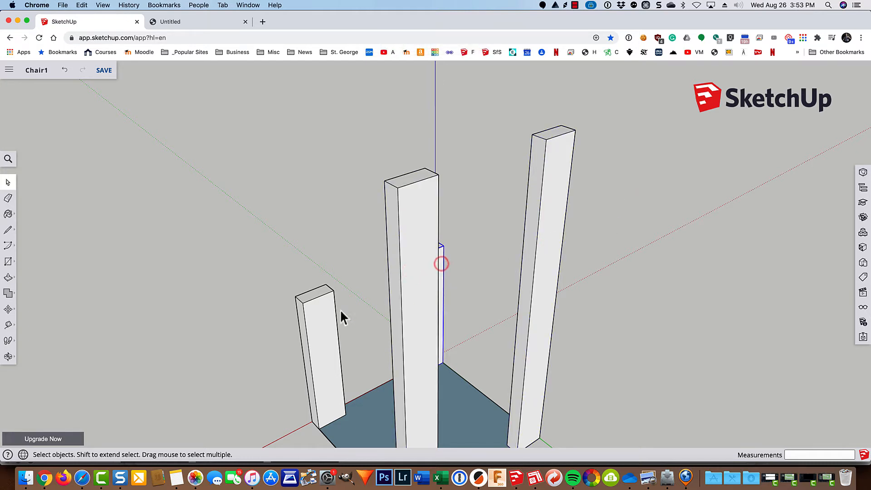
pyautogui.click(323, 314)
pyautogui.keyDown('shift'); pyautogui.moveTo(375, 324); pyautogui.dragTo(375, 303, button='middle'); pyautogui.keyUp('shift')
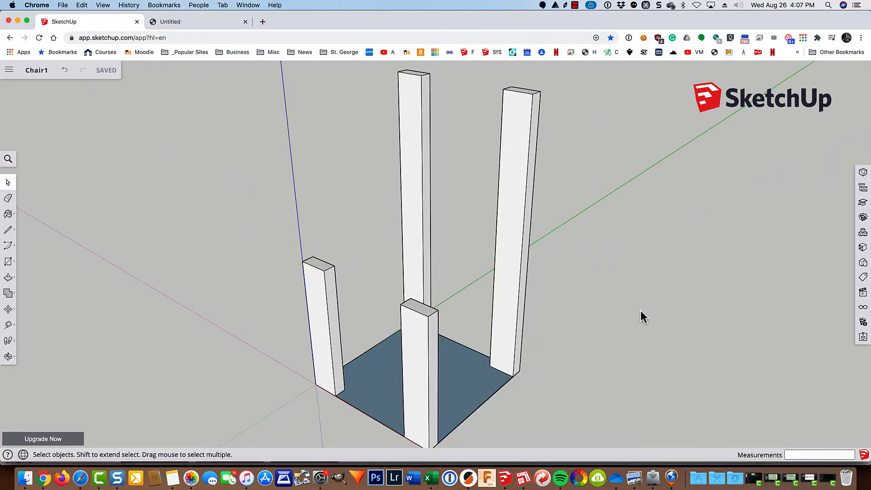
pyautogui.scroll(-3, 640, 314)
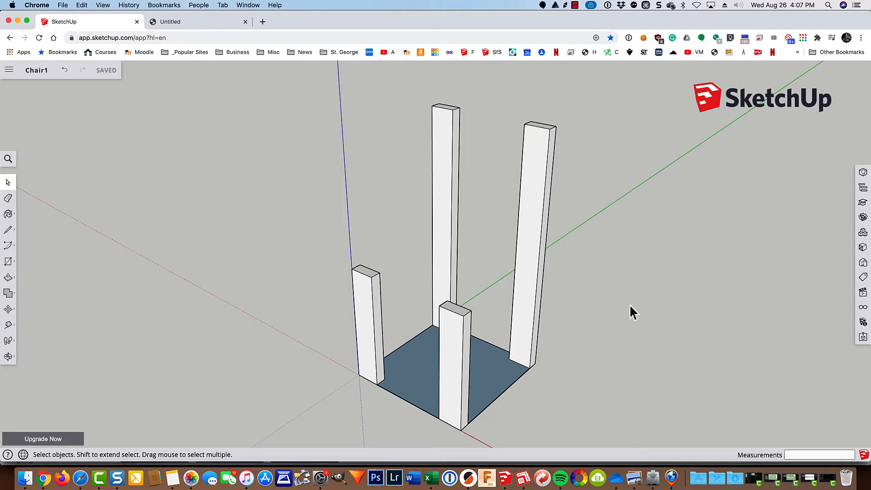
# Step: Explode the right pillar group, then select the whole model and explode all pillar groups
pyautogui.click(532, 265)
pyautogui.rightClick(532, 265)
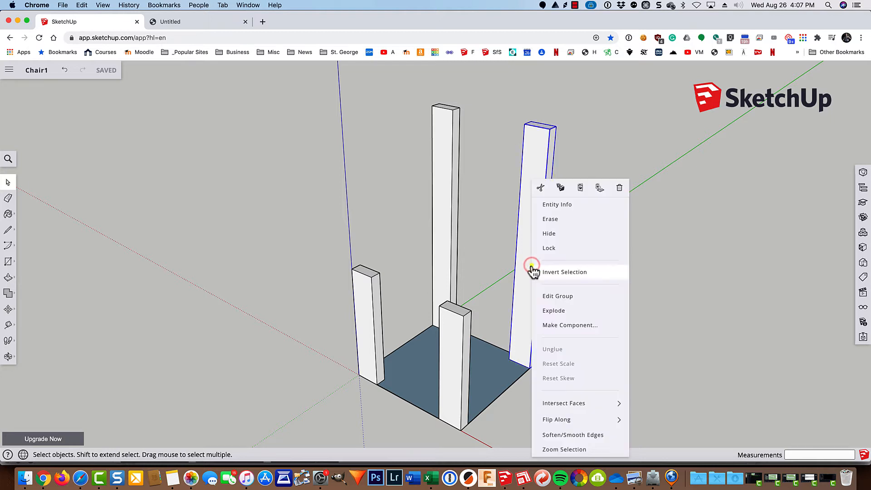
pyautogui.click(553, 311)
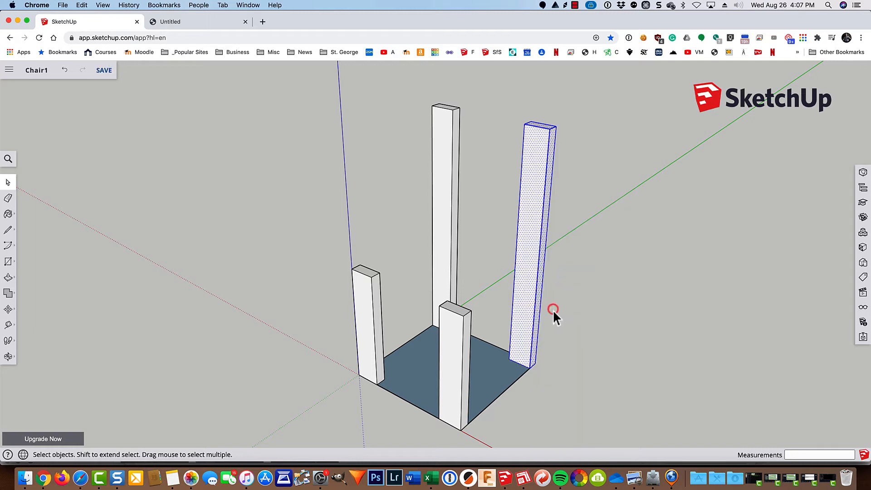
pyautogui.click(592, 308)
pyautogui.click(539, 280)
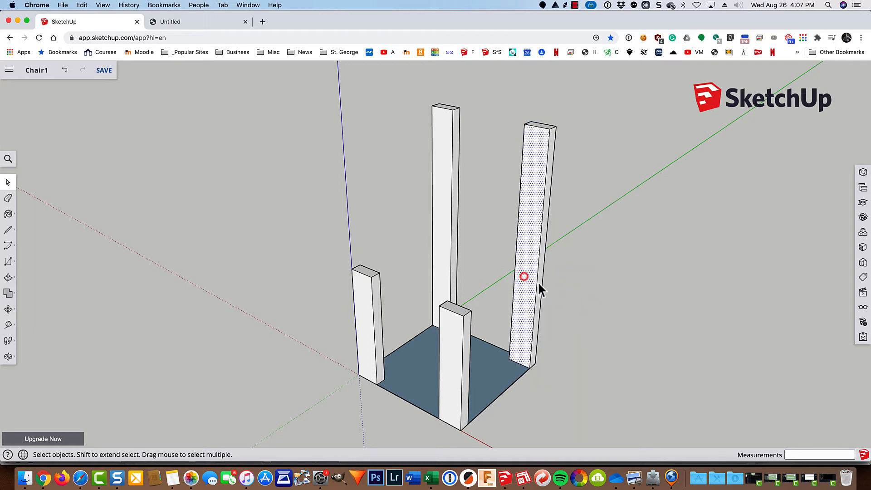
pyautogui.click(572, 291)
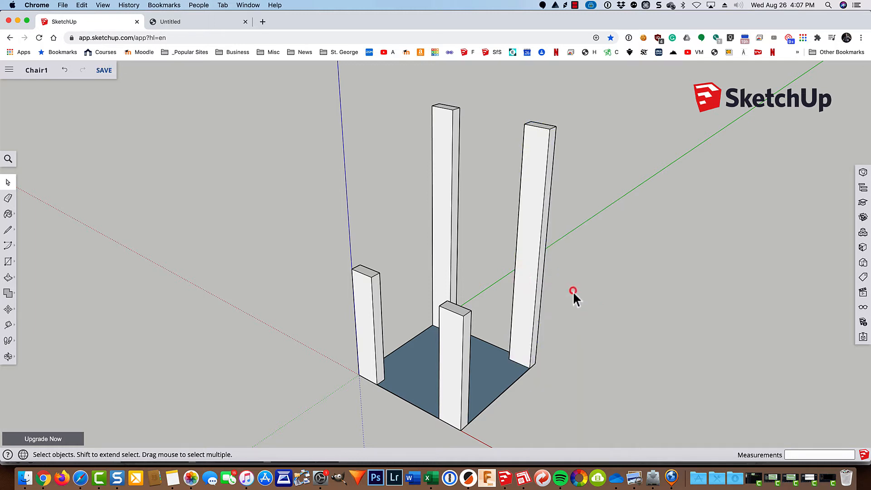
pyautogui.press('super+a')
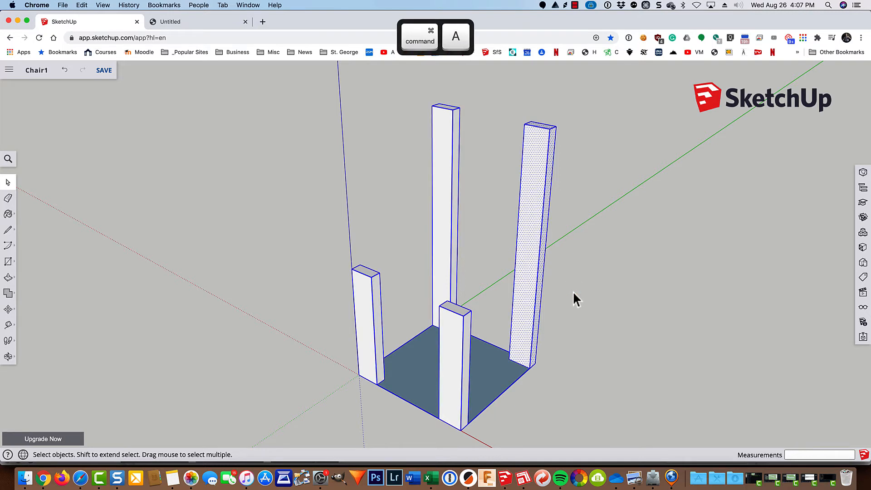
pyautogui.rightClick(455, 246)
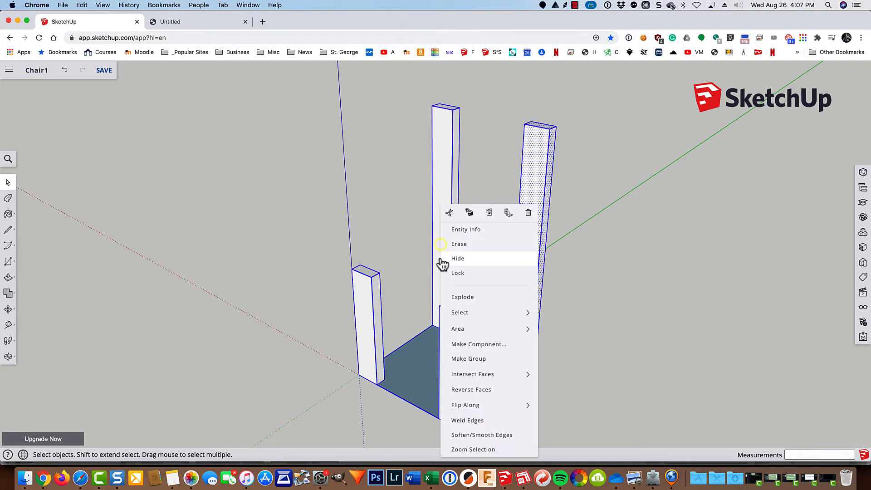
pyautogui.click(450, 295)
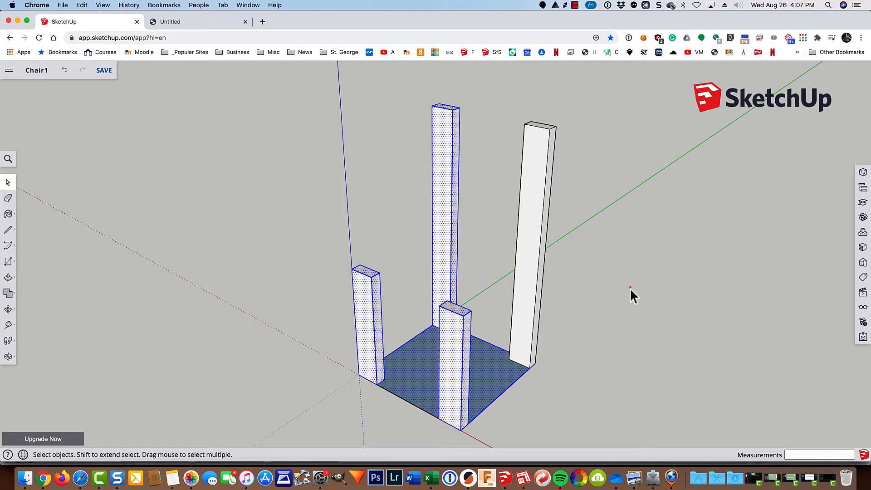
pyautogui.click(629, 288)
# Step: Crossing-select the two tall back pillars and delete them
pyautogui.click(452, 342)
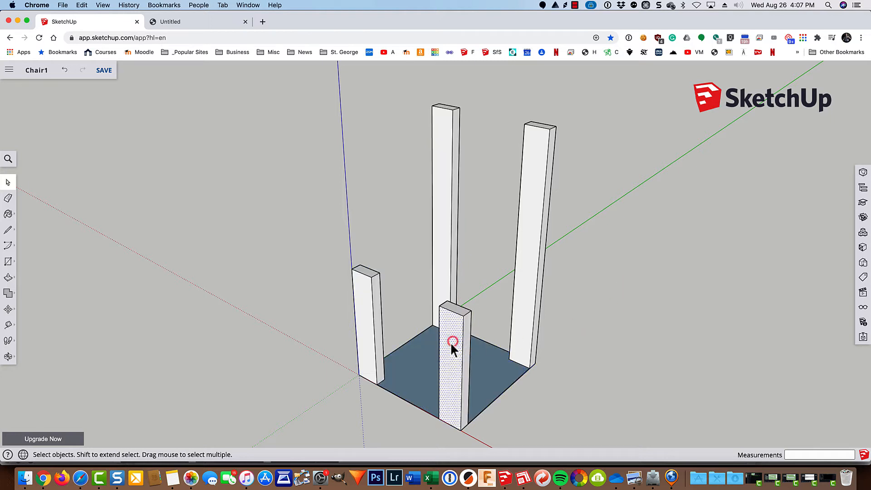
pyautogui.click(369, 319)
pyautogui.click(375, 309)
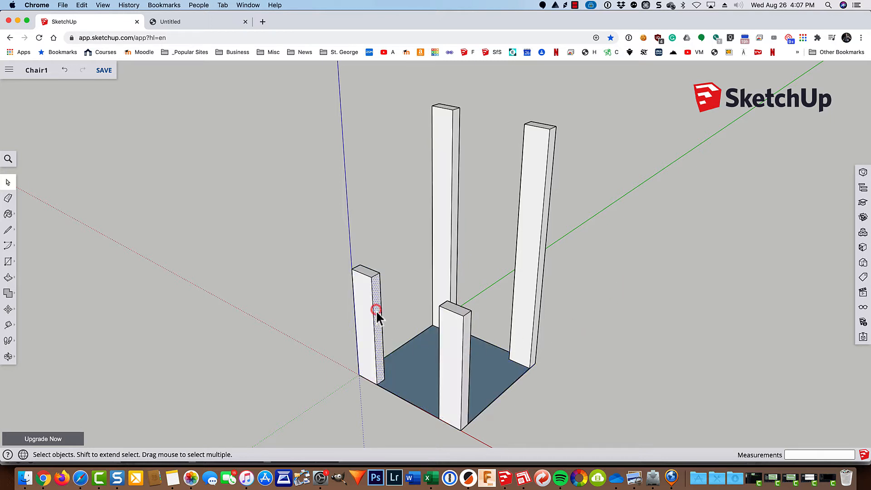
pyautogui.click(372, 313)
pyautogui.click(363, 305)
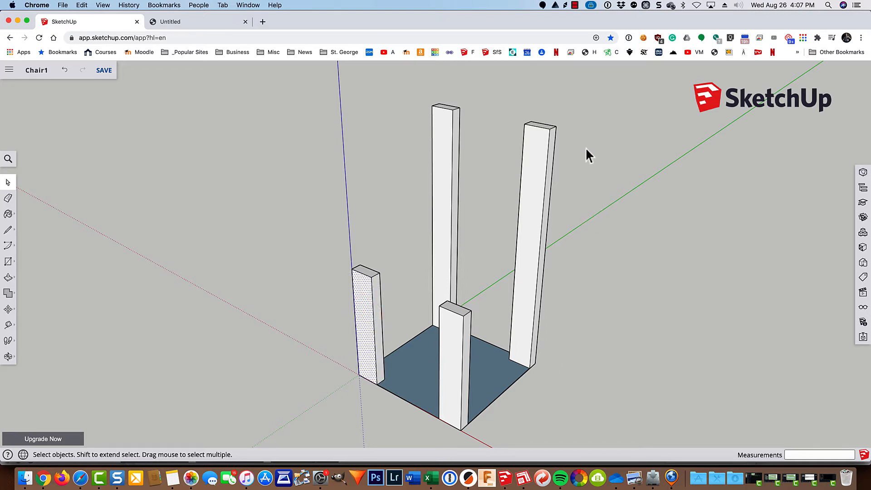
pyautogui.moveTo(564, 133); pyautogui.dragTo(401, 186)
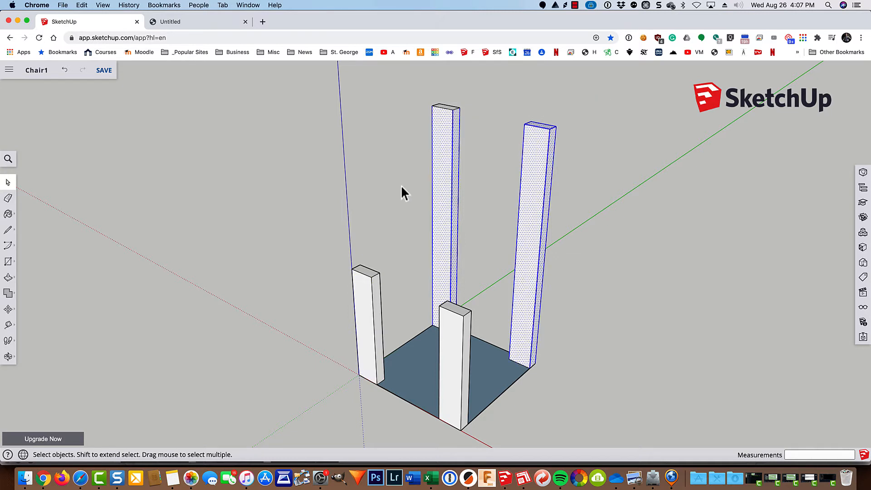
pyautogui.press('BackSpace')
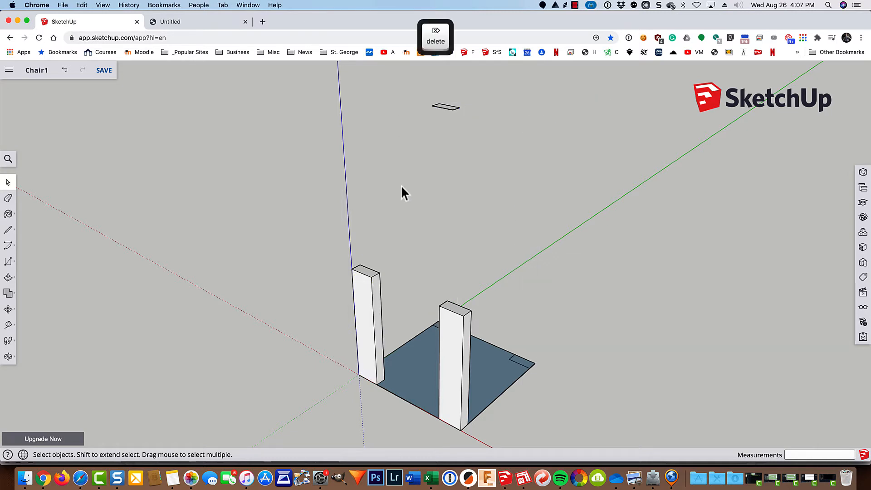
# Step: Delete the leftover face outline hanging above the base
pyautogui.moveTo(481, 88); pyautogui.dragTo(412, 135)
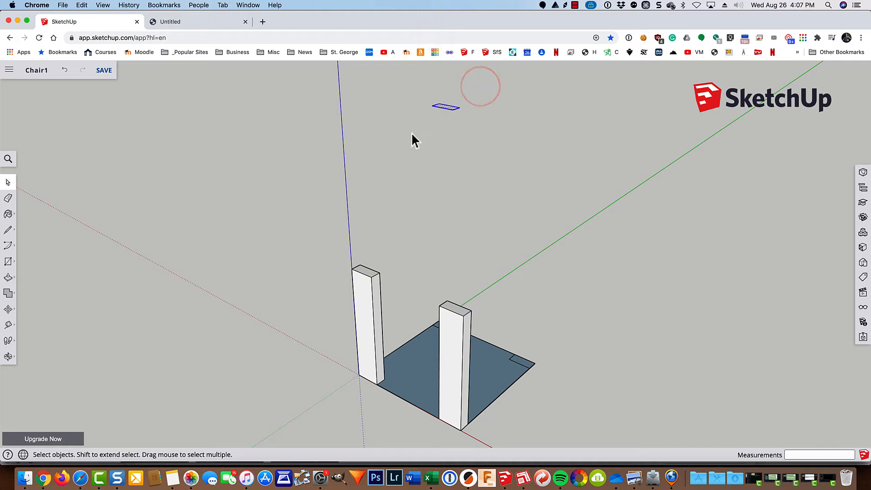
pyautogui.press('BackSpace')
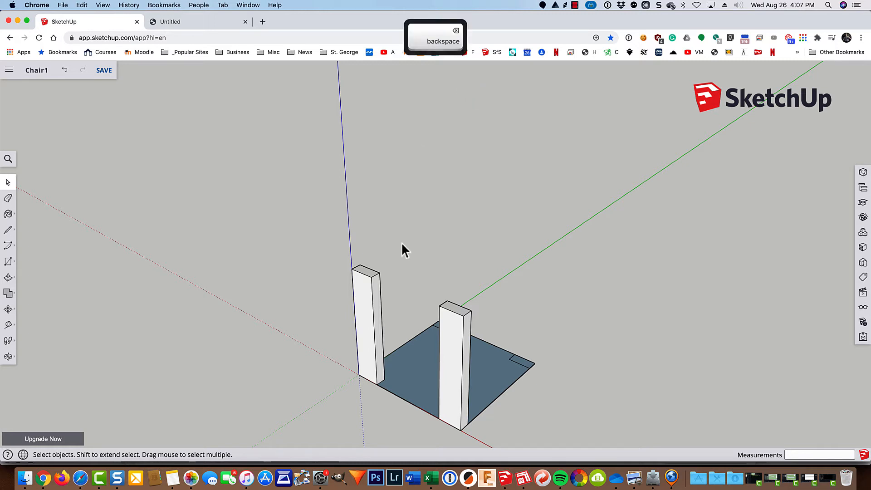
pyautogui.tripleClick(450, 372)
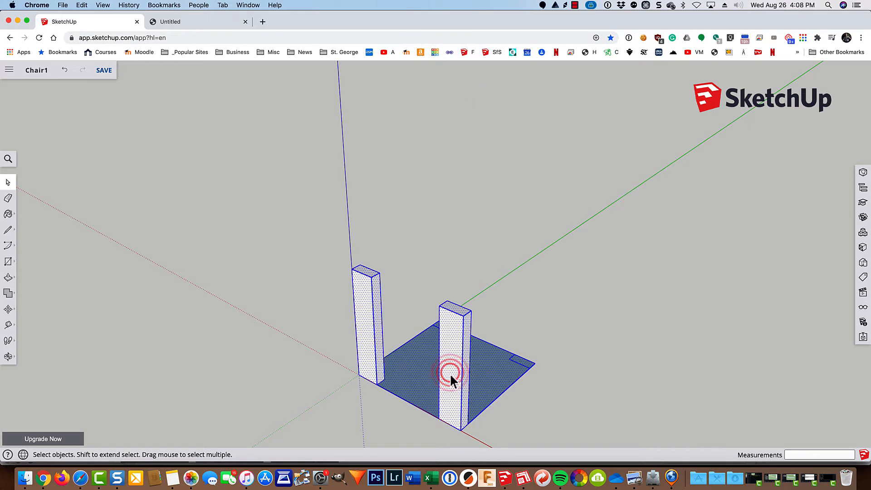
pyautogui.click(595, 325)
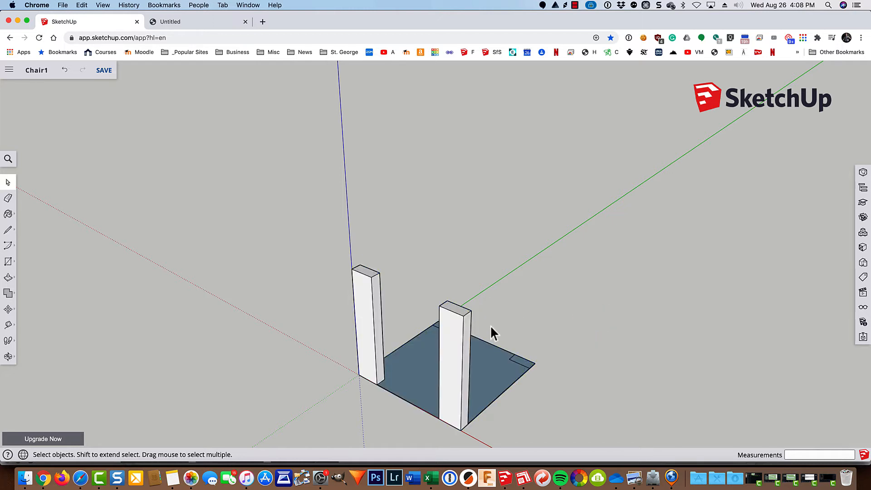
# Step: Cancel a trial move of the front right pillar and undo to restore the two tall pillars
pyautogui.moveTo(490, 327); pyautogui.dragTo(496, 269, button='middle')
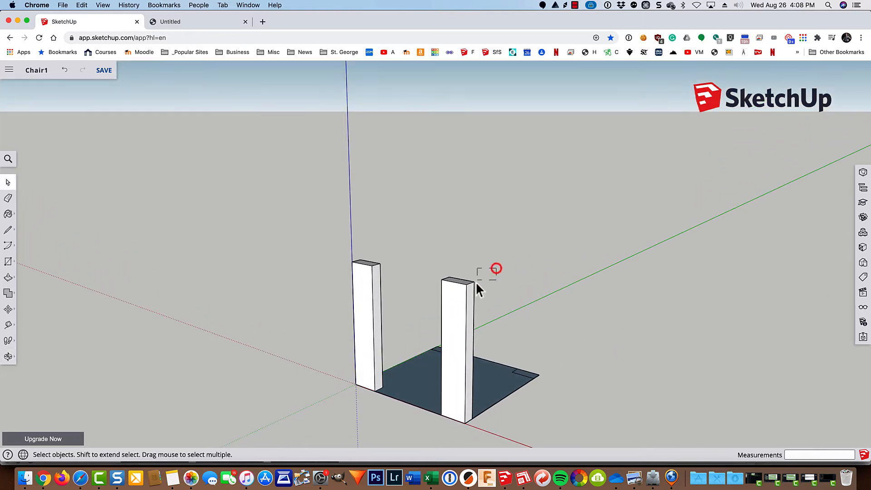
pyautogui.moveTo(476, 284); pyautogui.dragTo(428, 308)
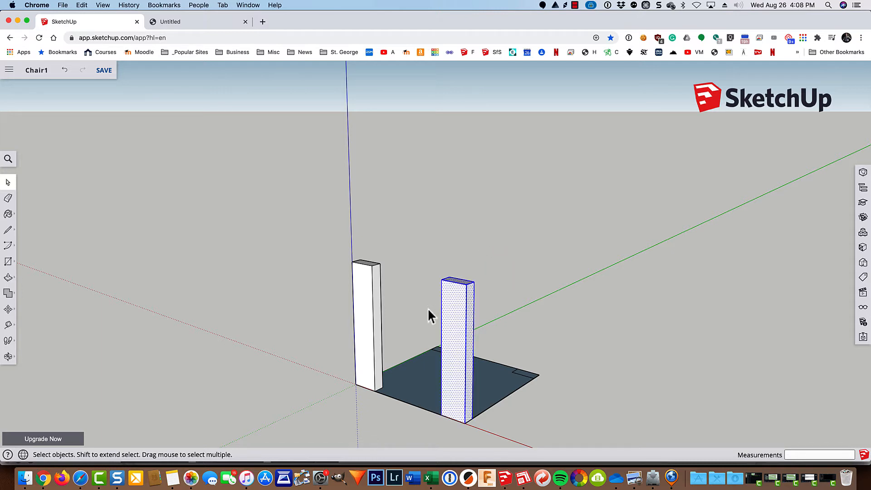
pyautogui.press('m')
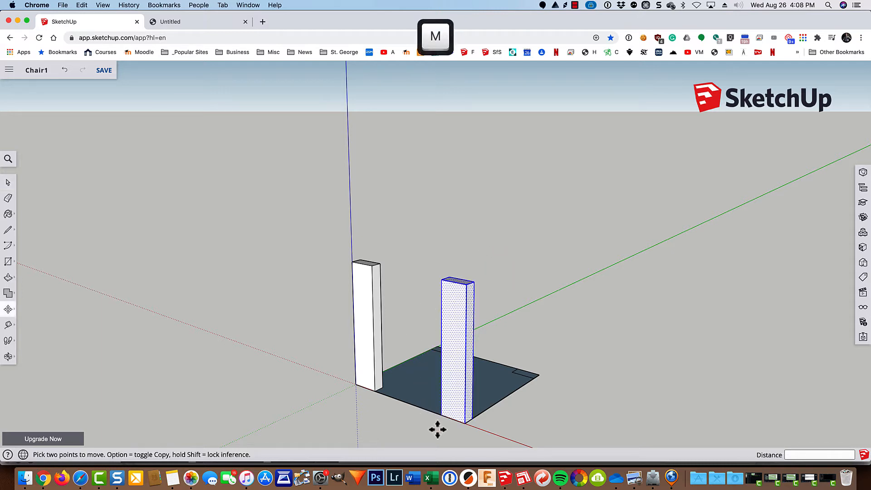
pyautogui.click(470, 419)
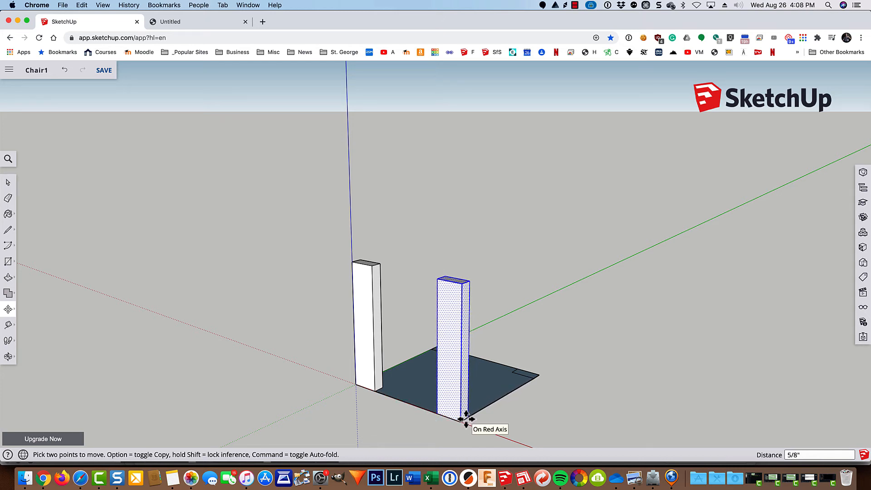
pyautogui.press('Escape')
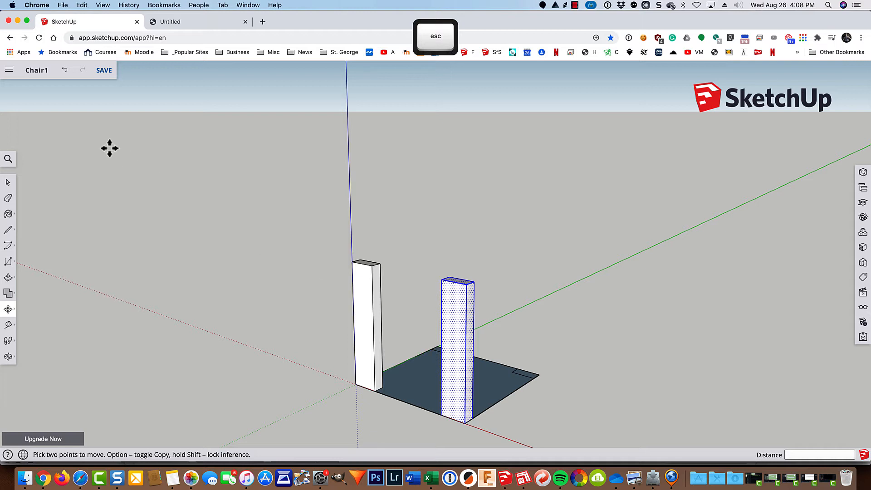
pyautogui.click(64, 70)
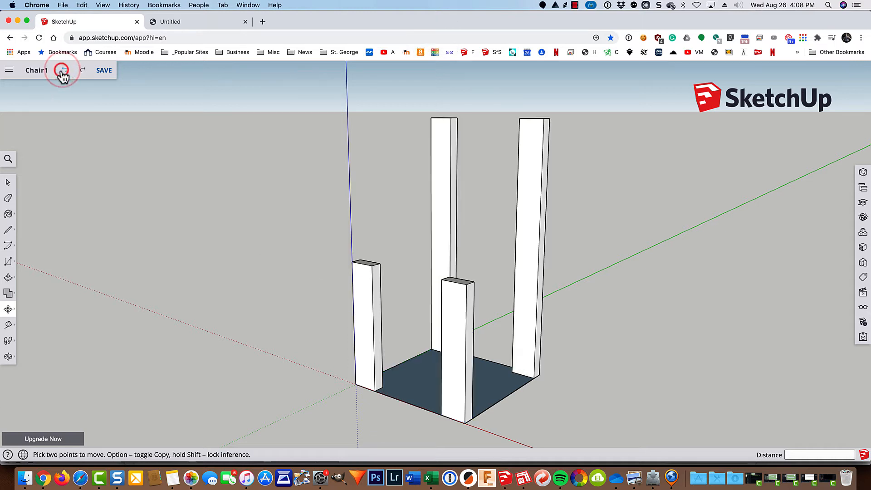
# Step: Delete the dark floor face, leaving two short front legs and two tall back uprights
pyautogui.click(64, 73)
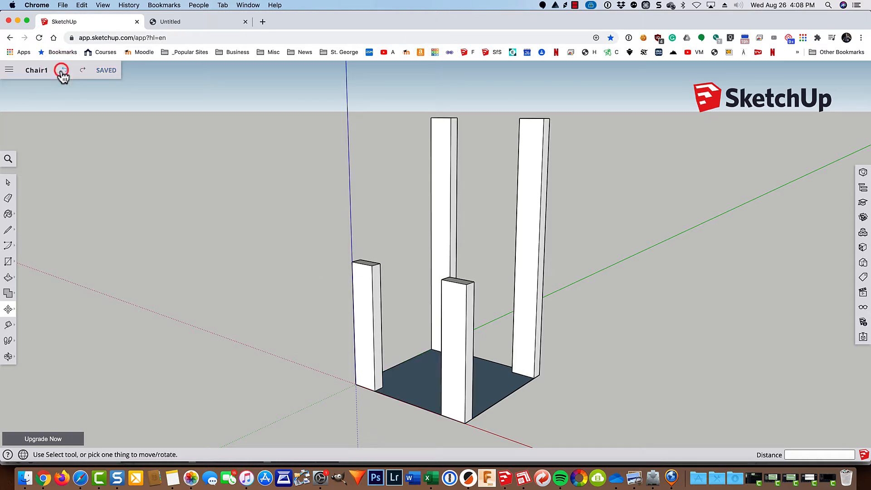
pyautogui.press('space')
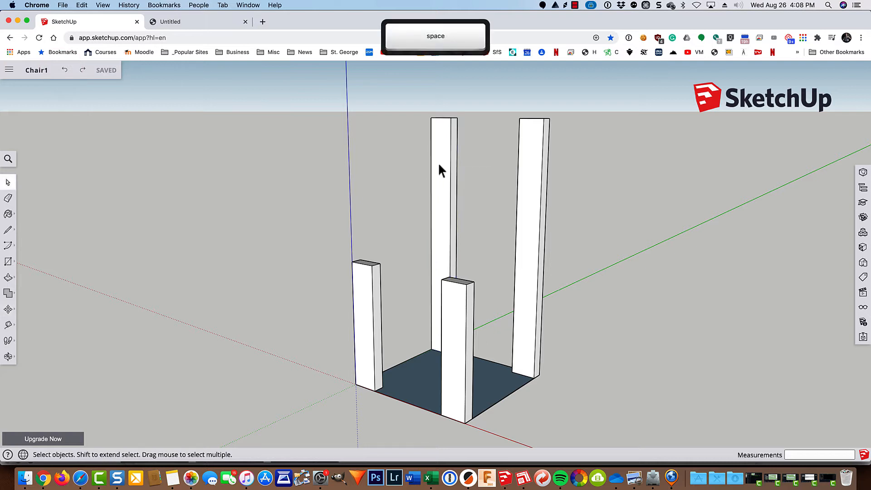
pyautogui.click(437, 162)
pyautogui.click(534, 200)
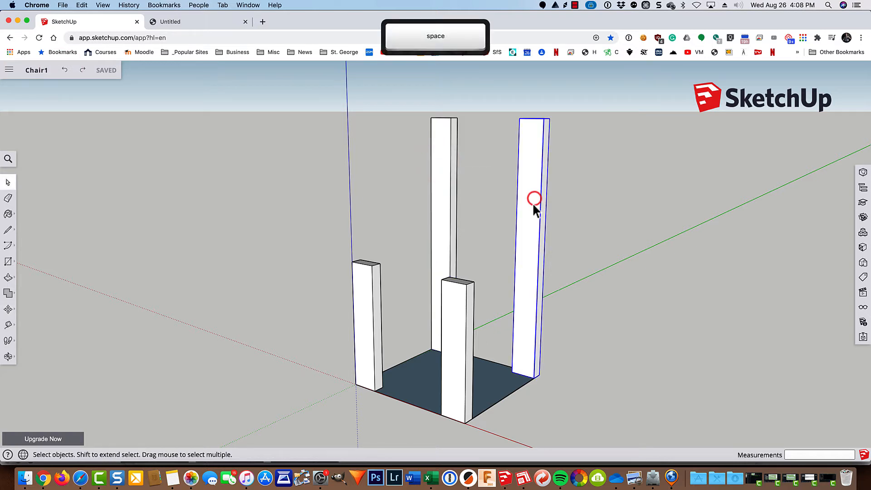
pyautogui.click(461, 353)
pyautogui.click(368, 344)
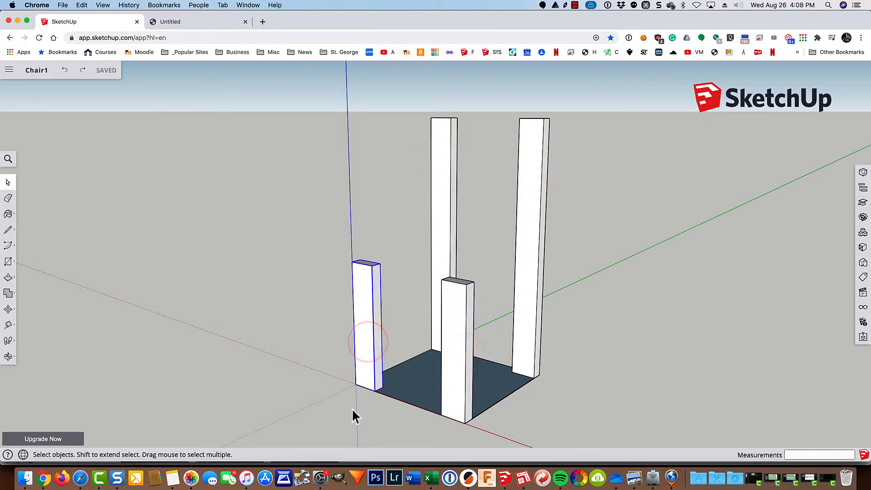
pyautogui.click(413, 385)
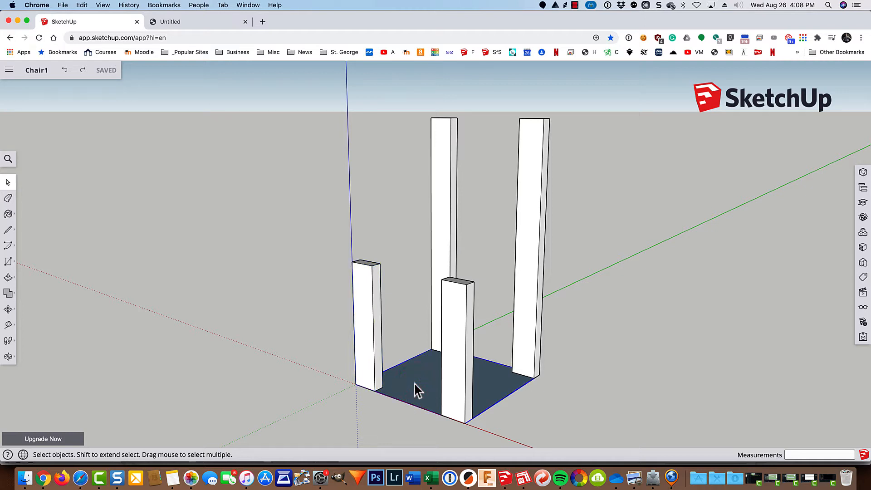
pyautogui.press('Delete')
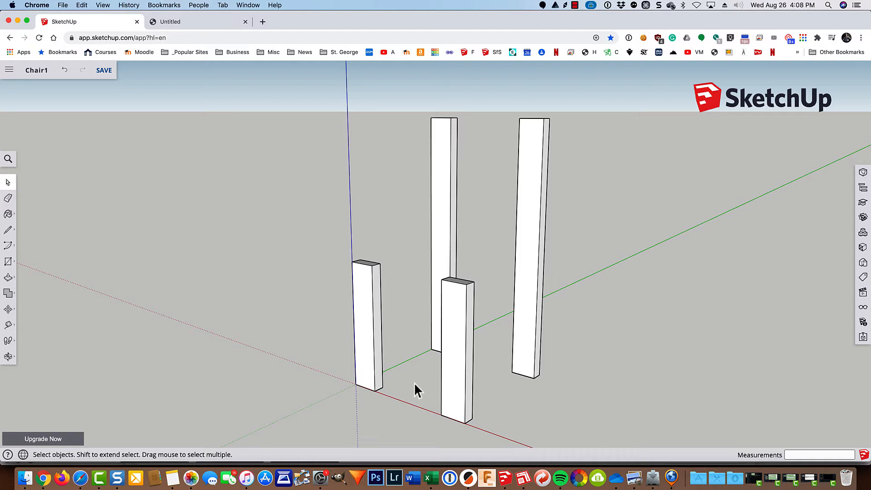
pyautogui.scroll(5, 413, 357)
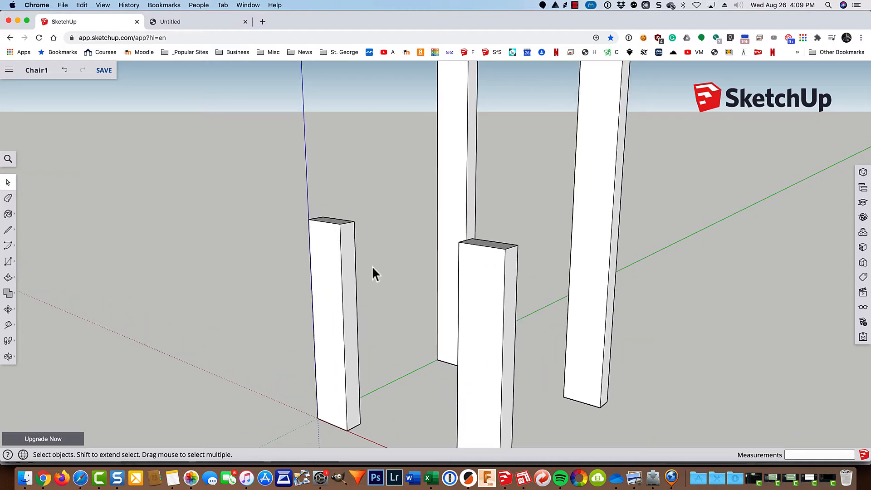
# Step: Draw a 3.5 × 1.5 rectangle on the left leg top and push/pull it 11" to the other front leg
pyautogui.press('r')
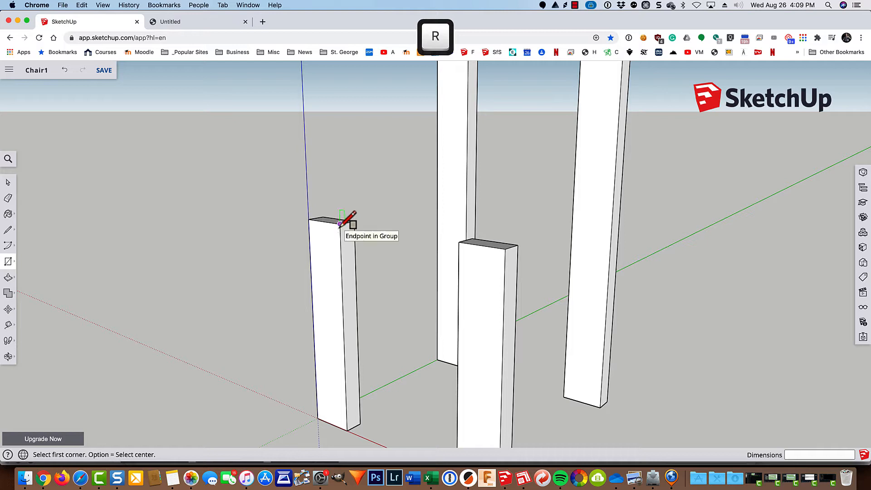
pyautogui.click(340, 224)
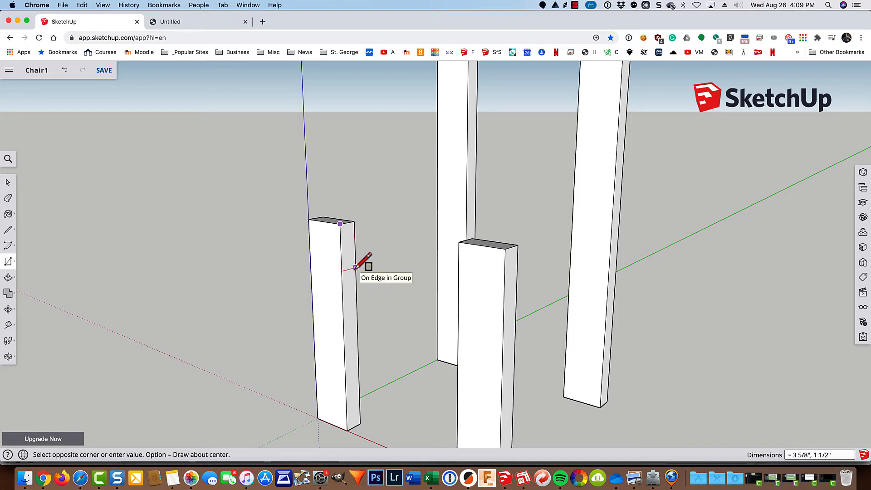
pyautogui.write('3.5')
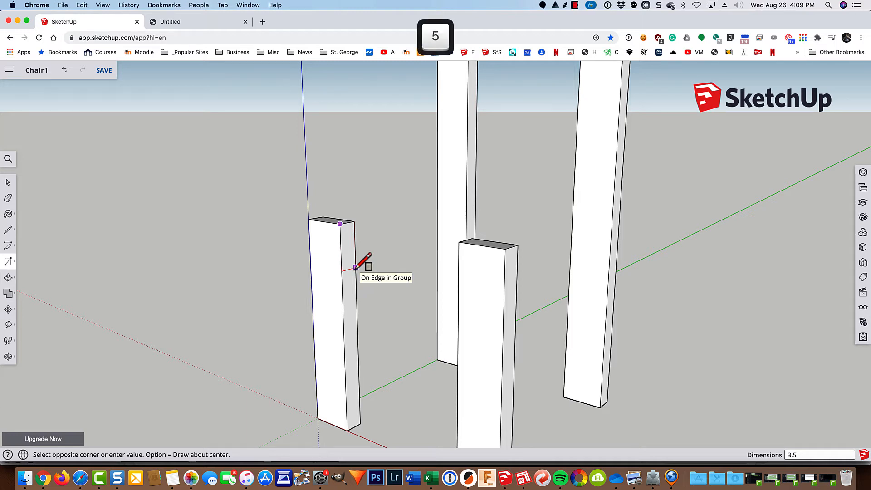
pyautogui.write(',1.5')
pyautogui.press('Return')
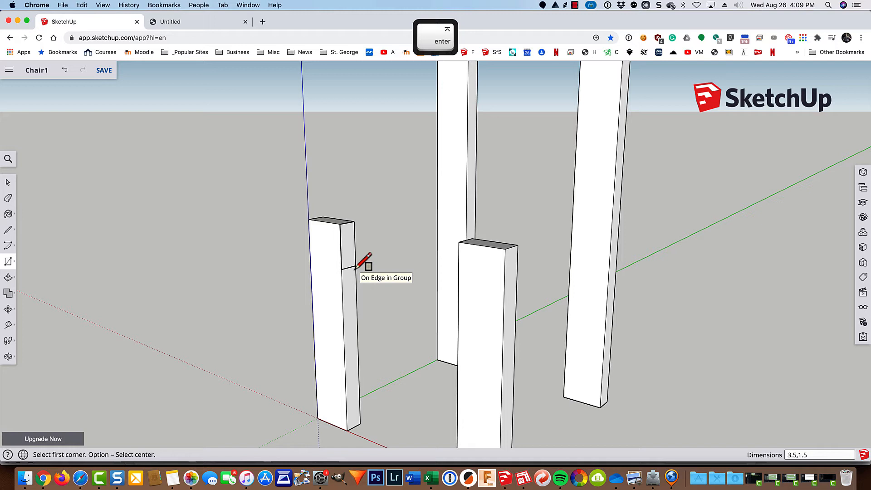
pyautogui.press('p')
pyautogui.moveTo(345, 254)
pyautogui.mouseDown()
pyautogui.moveTo(398, 296)
pyautogui.moveTo(440, 301)
pyautogui.moveTo(442, 289)
pyautogui.moveTo(500, 292)
pyautogui.mouseUp()
pyautogui.scroll(5, 442, 297)
pyautogui.scroll(-8, 499, 291)
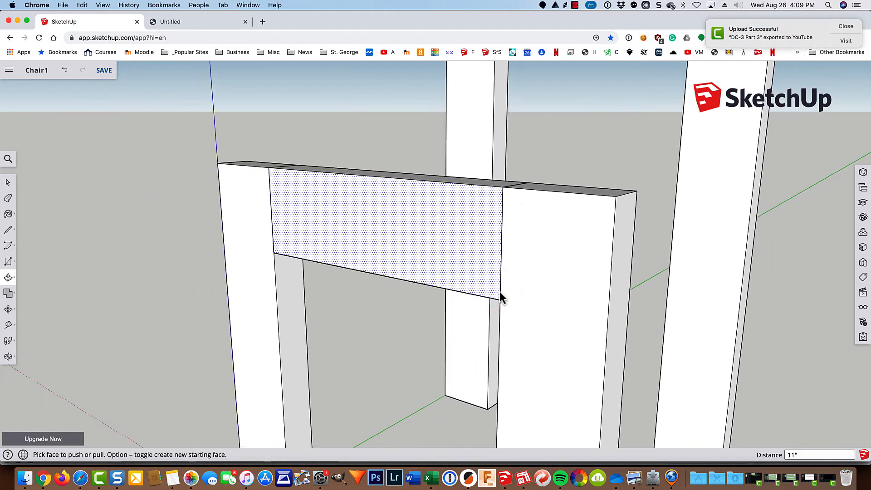
# Step: Undo the stray extrusion and make the 3.5 × 1.5 front crosspiece into a group
pyautogui.click(430, 246)
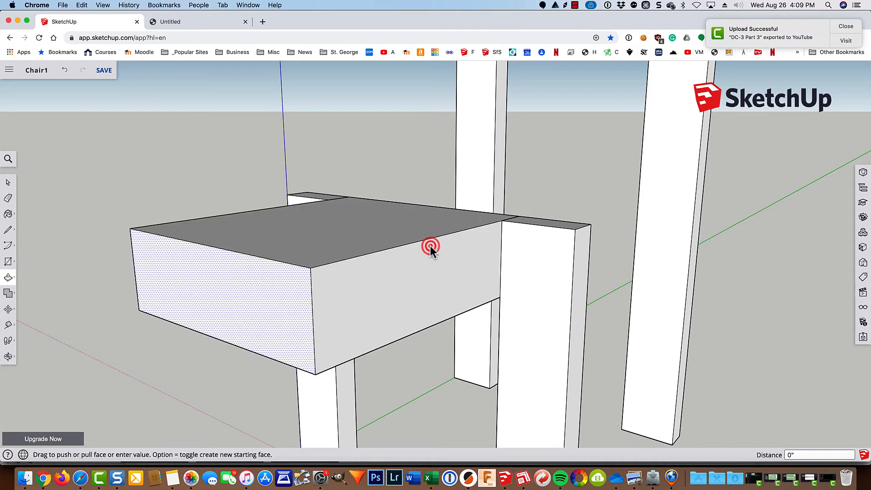
pyautogui.press('super+z')
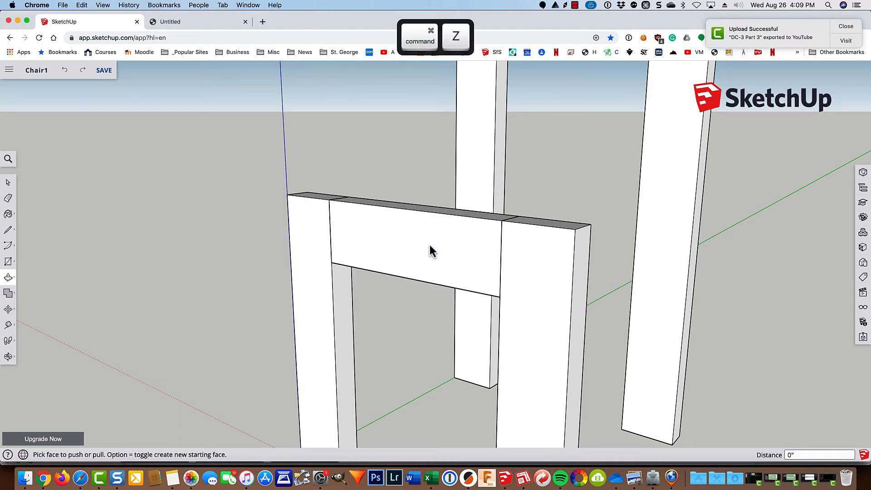
pyautogui.press('space')
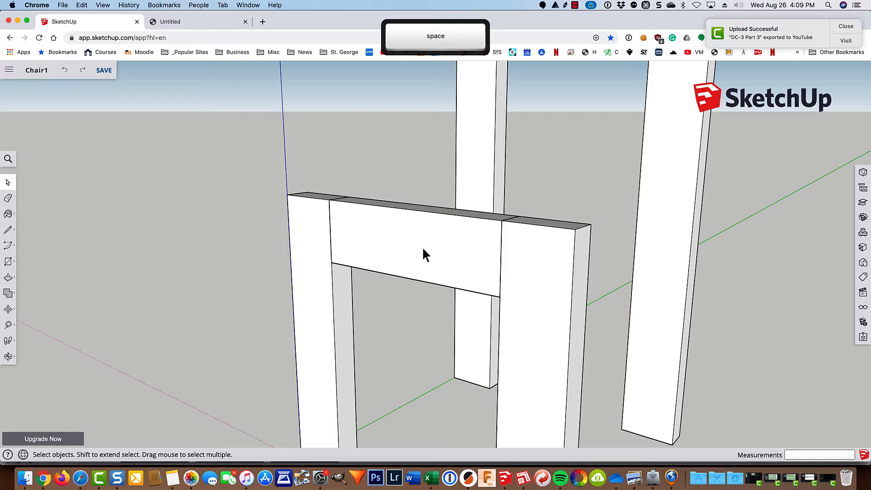
pyautogui.click(424, 255)
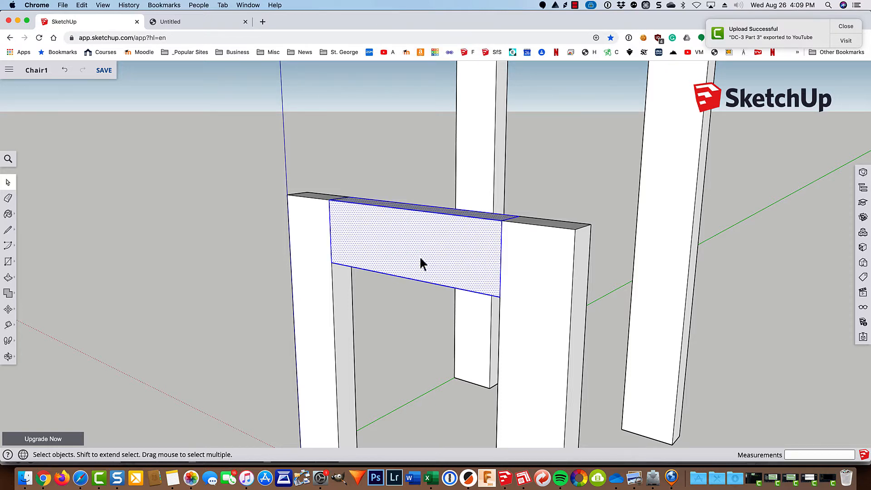
pyautogui.click(382, 298)
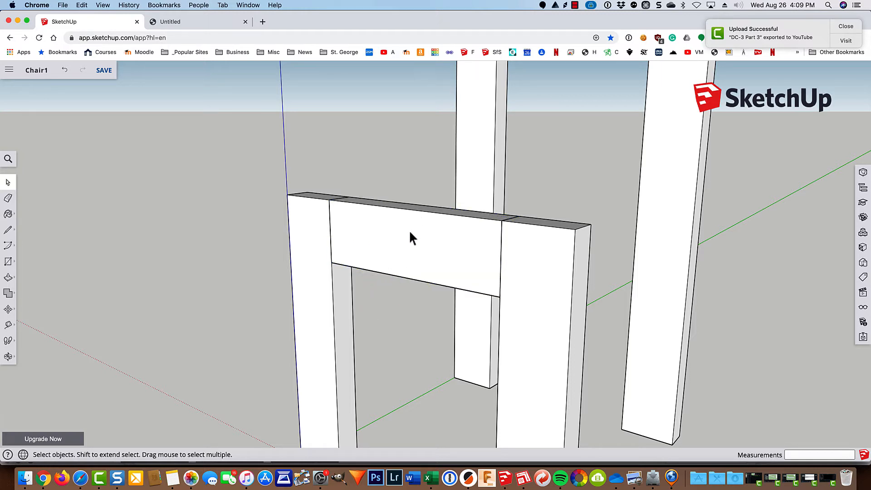
pyautogui.click(405, 216)
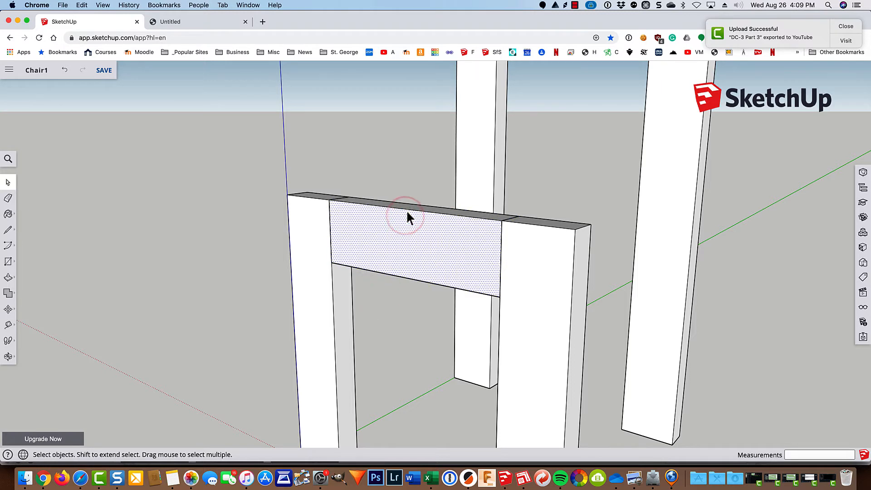
pyautogui.click(406, 209)
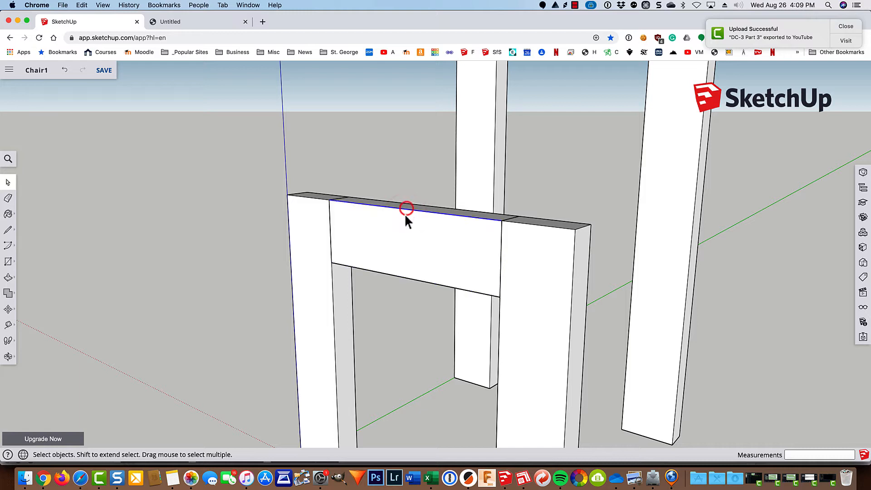
pyautogui.tripleClick(399, 276)
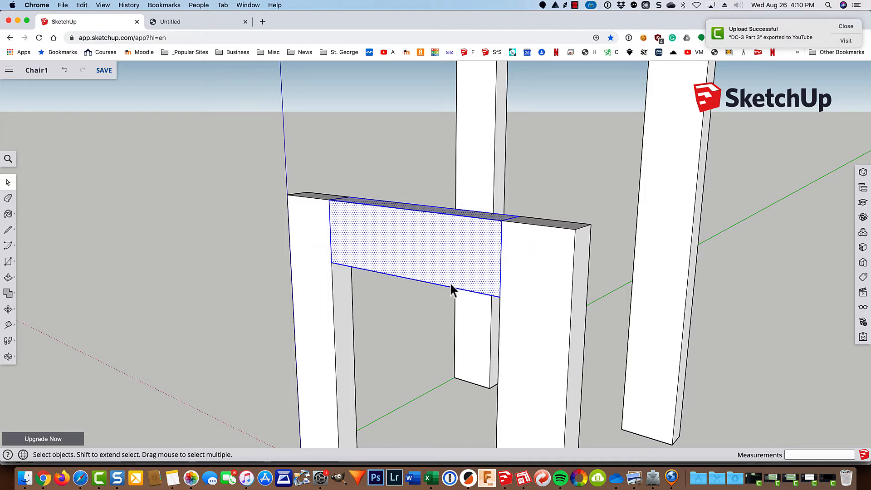
pyautogui.rightClick(409, 245)
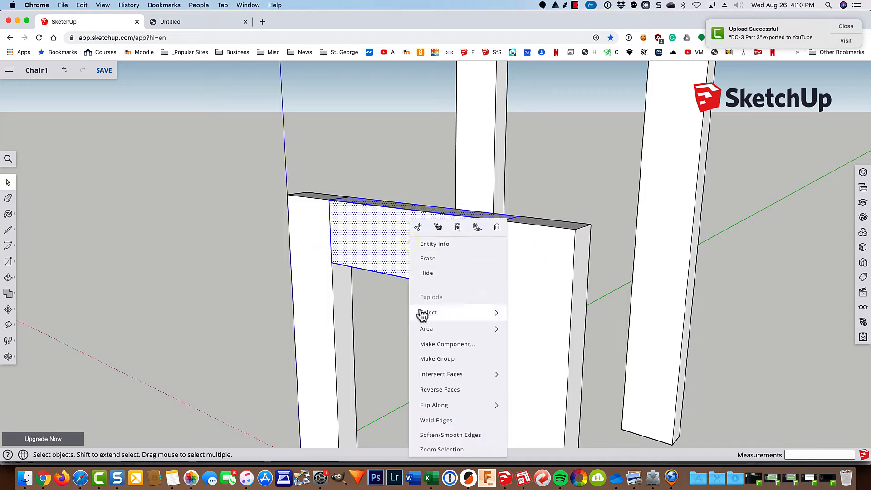
pyautogui.click(419, 359)
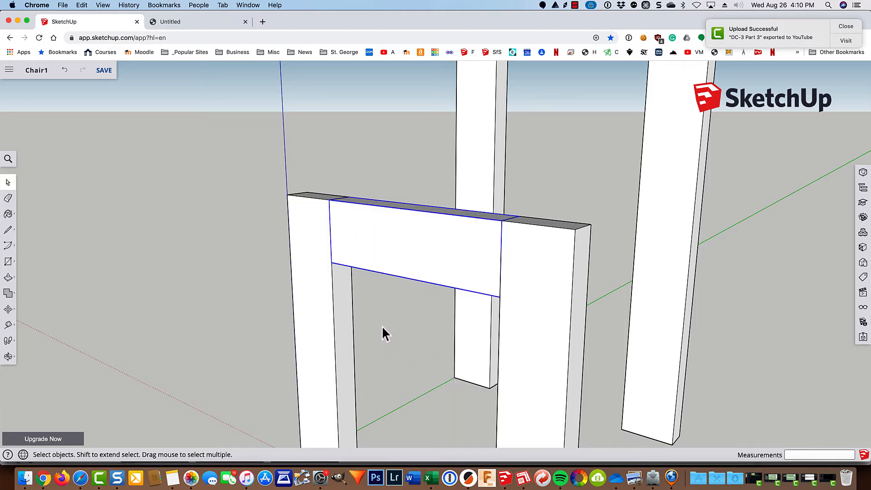
# Step: Copy the crosspiece 1' 4 1/2" back along the green axis to span the tall back uprights
pyautogui.press('m')
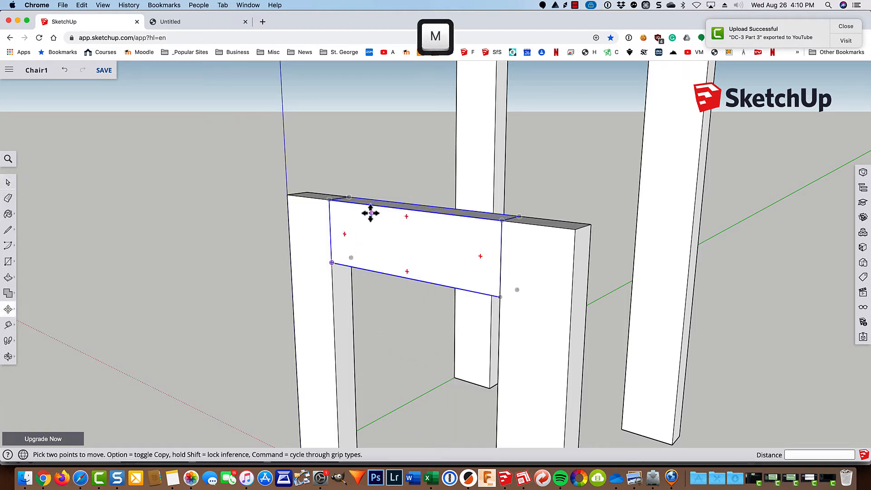
pyautogui.moveTo(365, 214); pyautogui.dragTo(351, 297, button='middle')
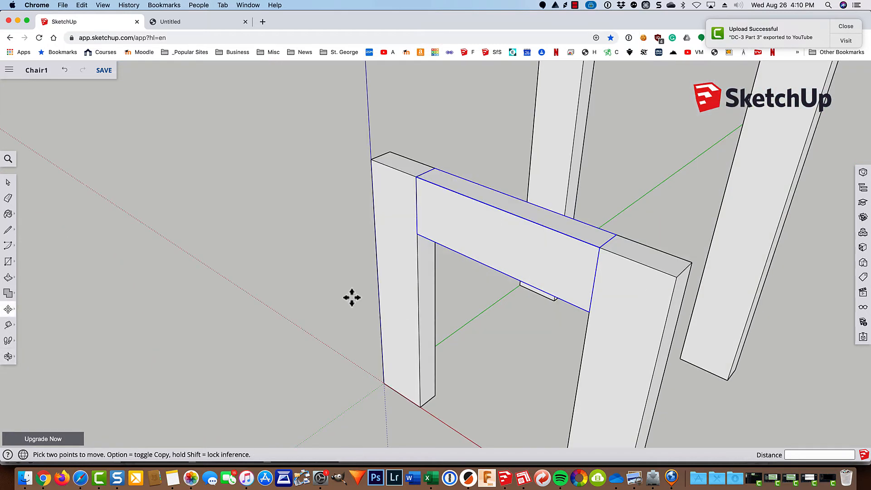
pyautogui.click(434, 168)
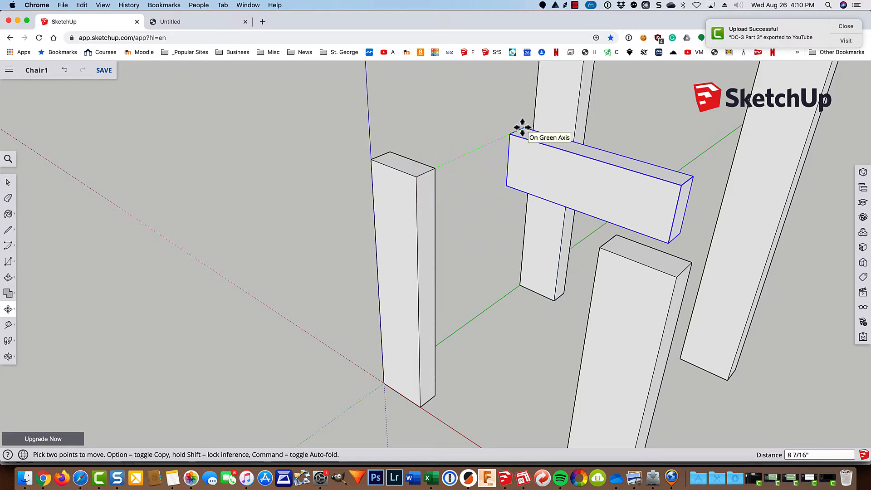
pyautogui.press('alt')
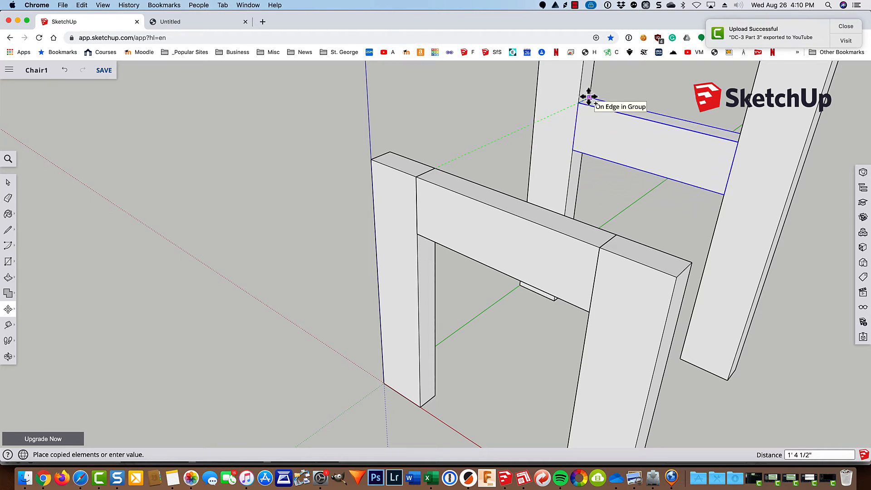
pyautogui.click(589, 97)
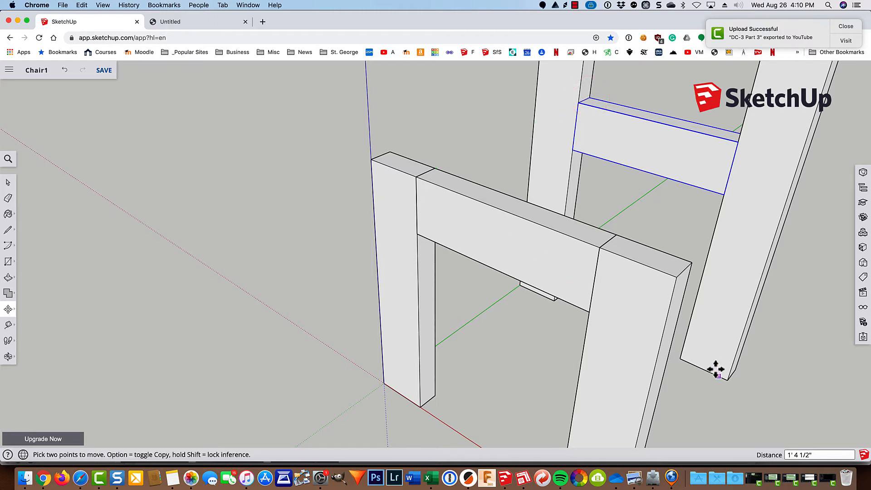
pyautogui.moveTo(754, 405); pyautogui.dragTo(358, 340, button='middle')
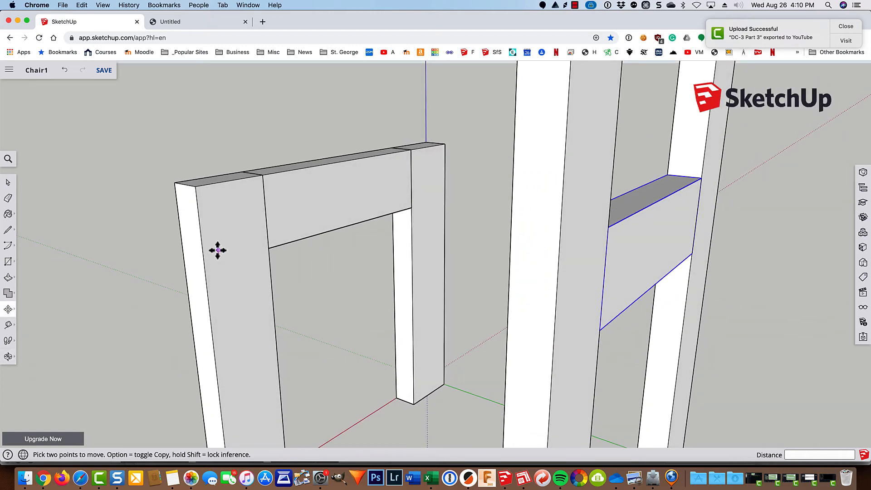
# Step: Draw a 3.5 × 1.5 rectangle on the front leg frame and push/pull it 1' 3" to the back leg
pyautogui.press('r')
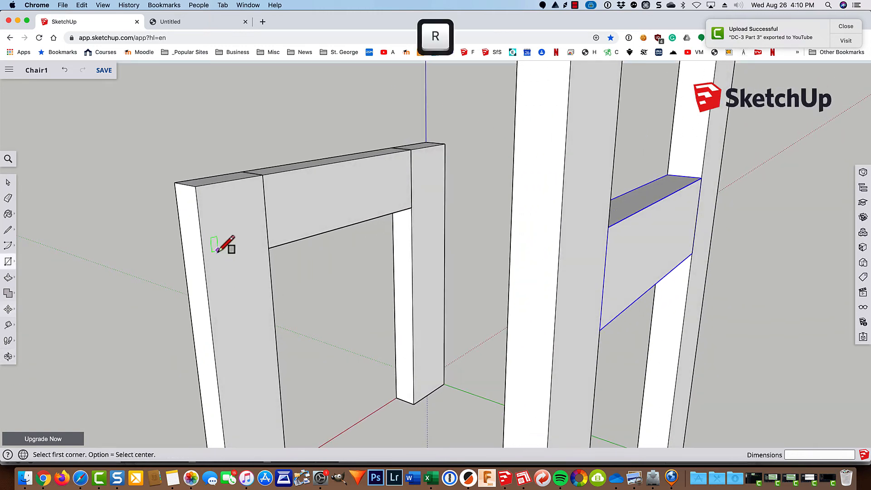
pyautogui.click(195, 186)
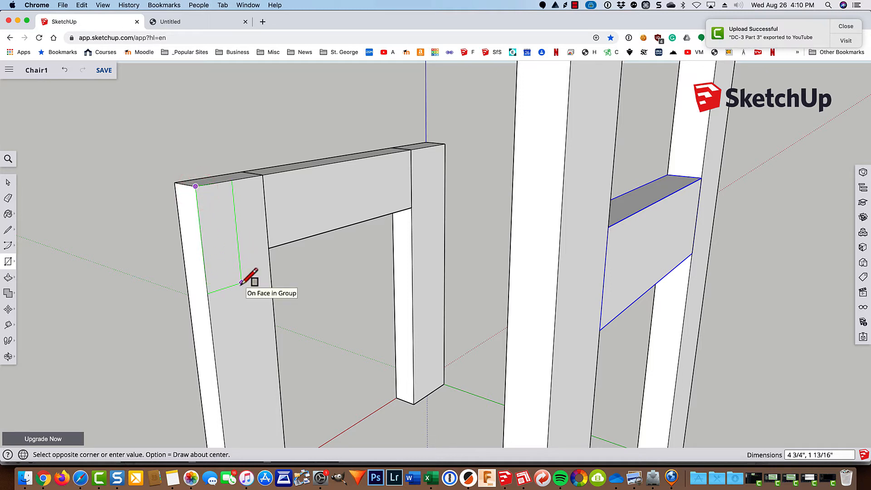
pyautogui.write('1.5,')
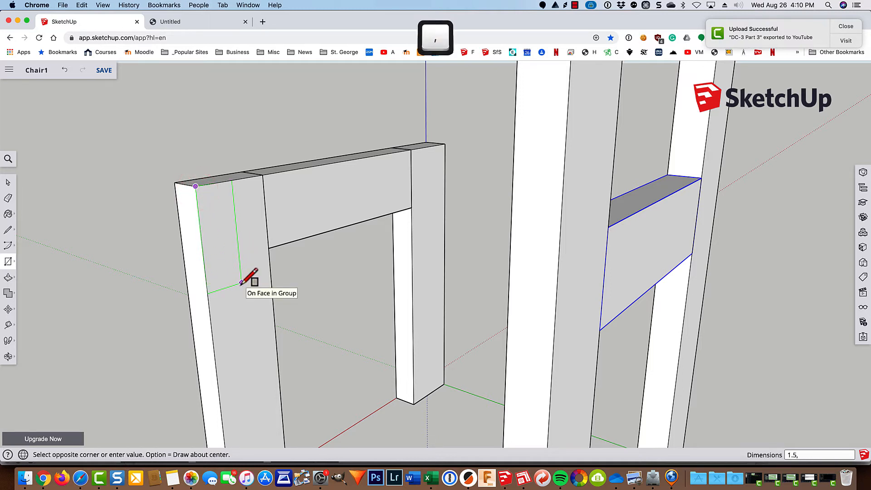
pyautogui.write('3.5')
pyautogui.press('Return')
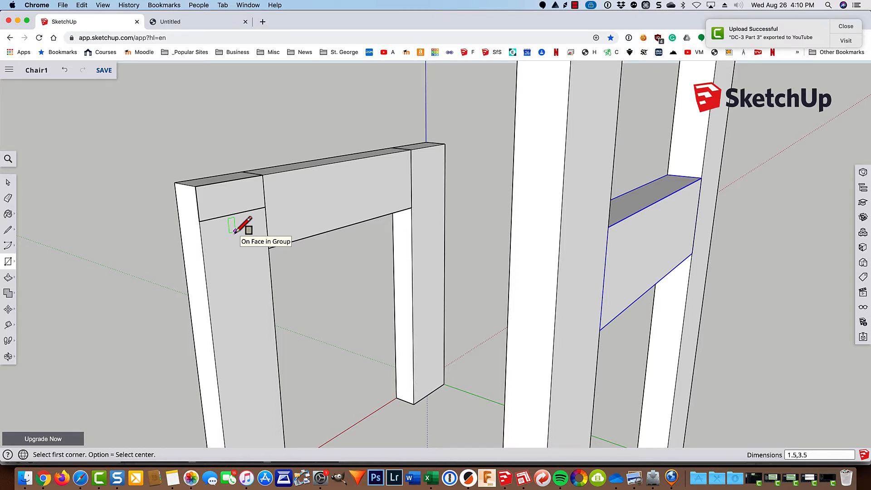
pyautogui.write('3.5,')
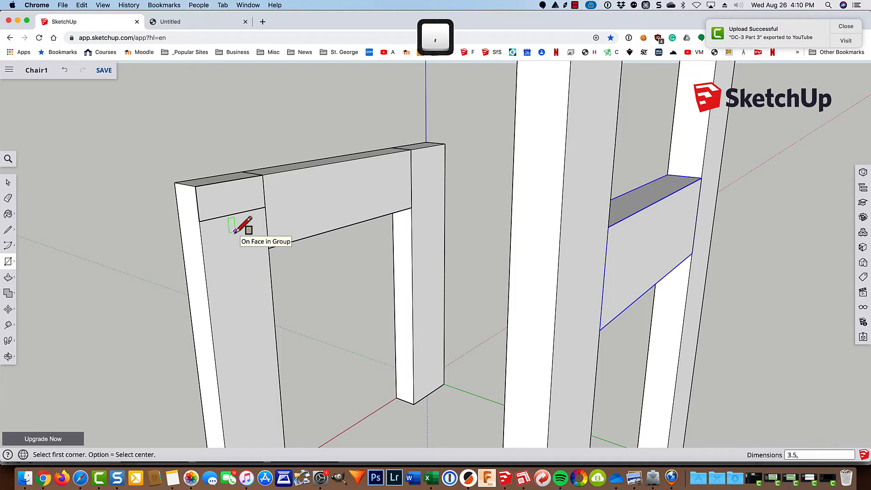
pyautogui.write('1.5')
pyautogui.press('Return')
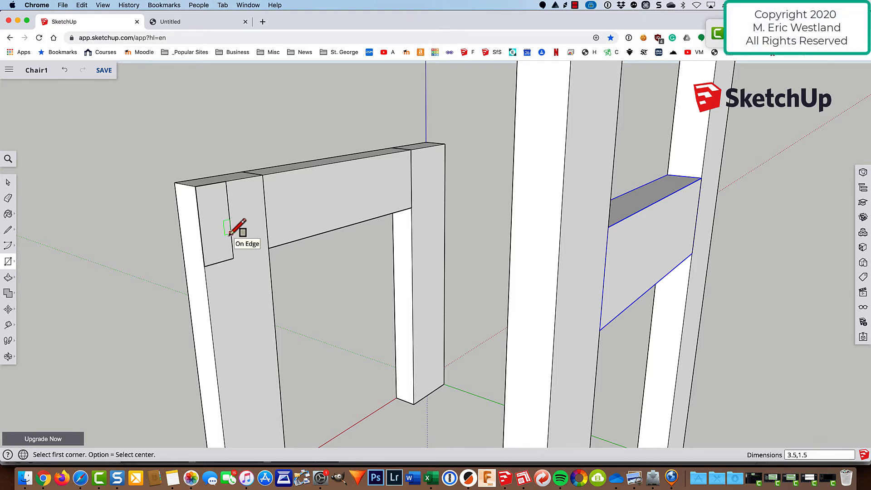
pyautogui.press('p')
pyautogui.moveTo(218, 230); pyautogui.dragTo(503, 313)
pyautogui.scroll(6, 510, 308)
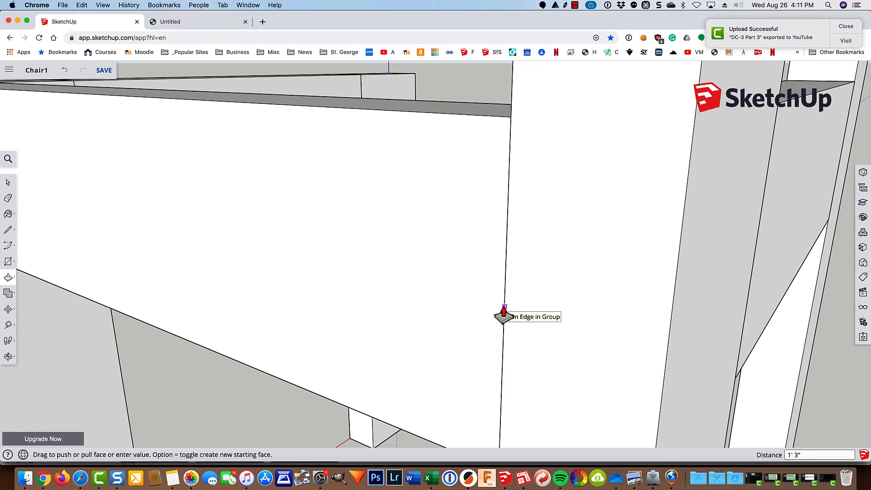
pyautogui.click(503, 313)
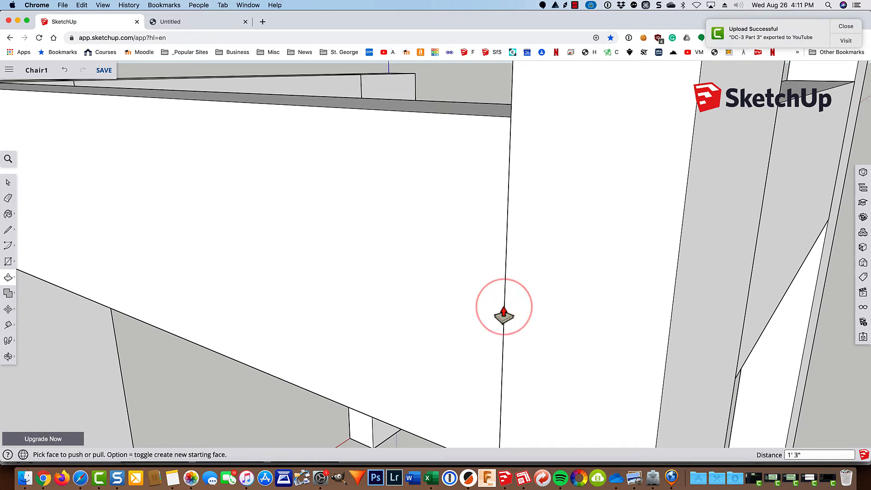
pyautogui.scroll(-10, 504, 316)
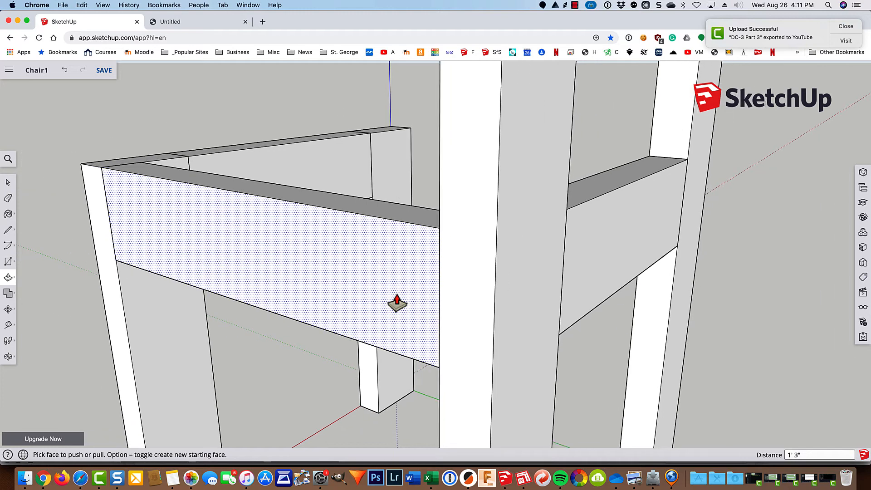
# Step: Make the new inner side rail a group
pyautogui.press('space')
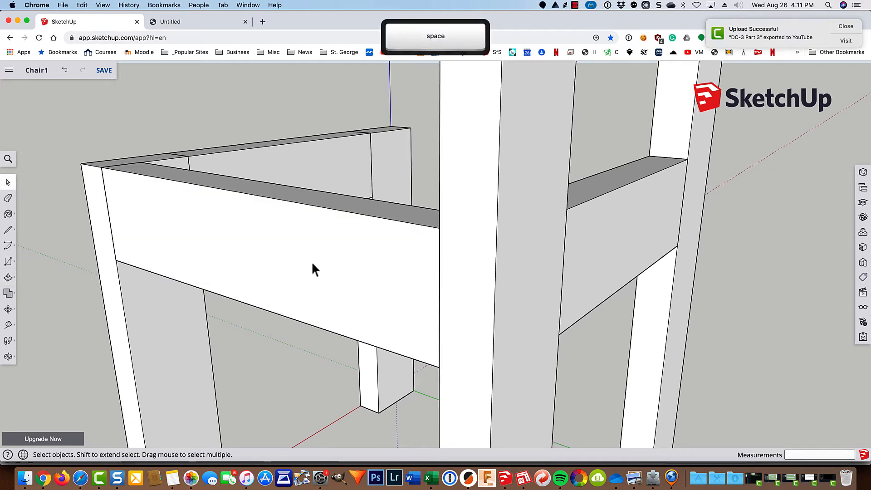
pyautogui.tripleClick(313, 261)
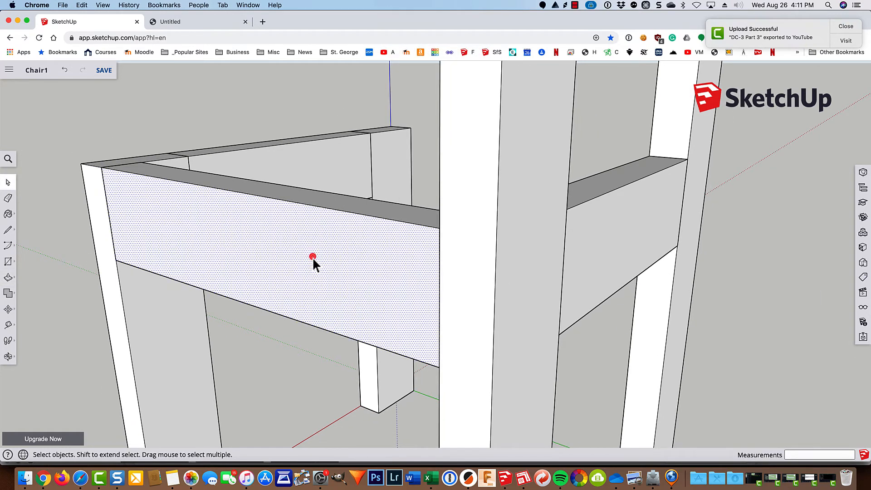
pyautogui.rightClick(313, 261)
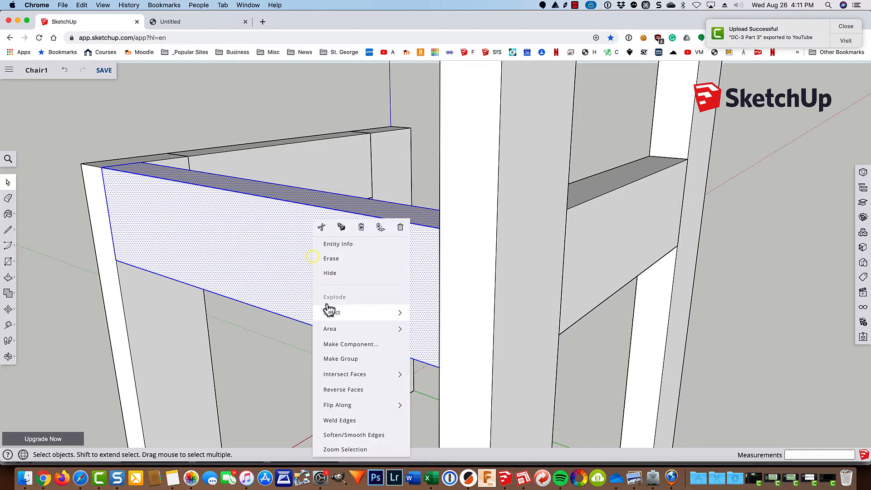
pyautogui.click(337, 357)
# Step: Copy the rail group to the opposite side of the seat frame and zoom to fit the chair
pyautogui.press('m')
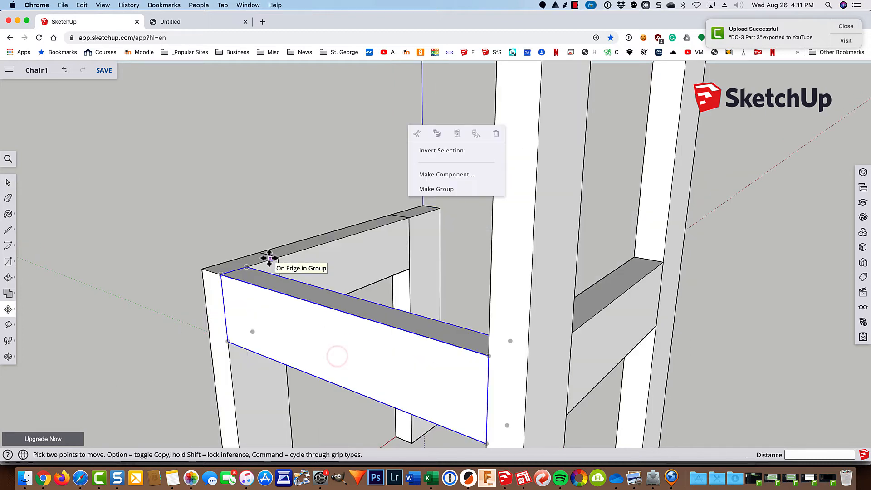
pyautogui.click(247, 267)
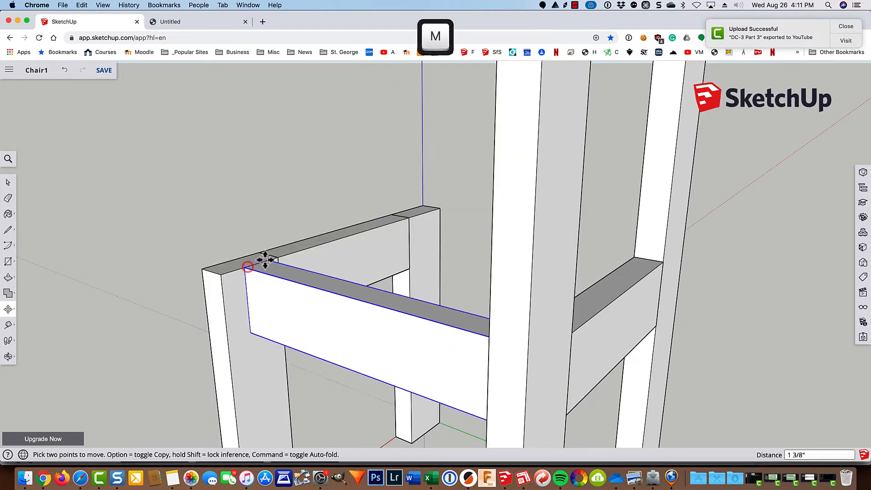
pyautogui.press('alt')
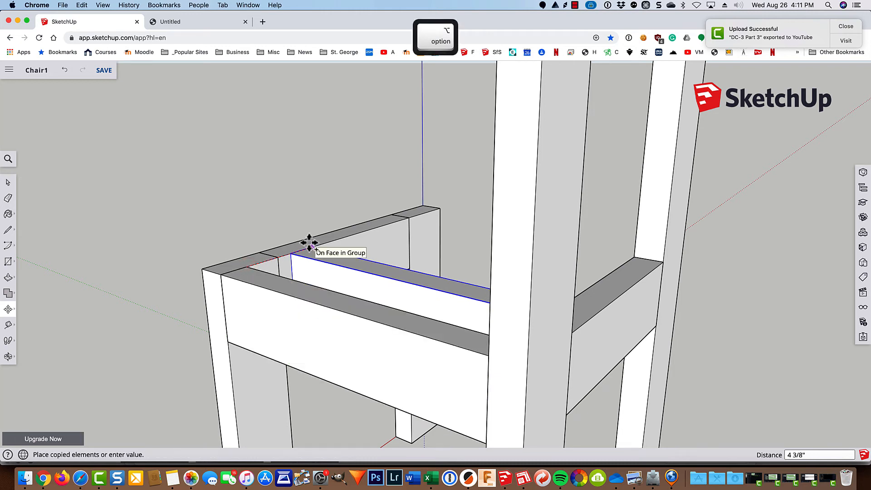
pyautogui.click(436, 206)
pyautogui.scroll(-3, 188, 232)
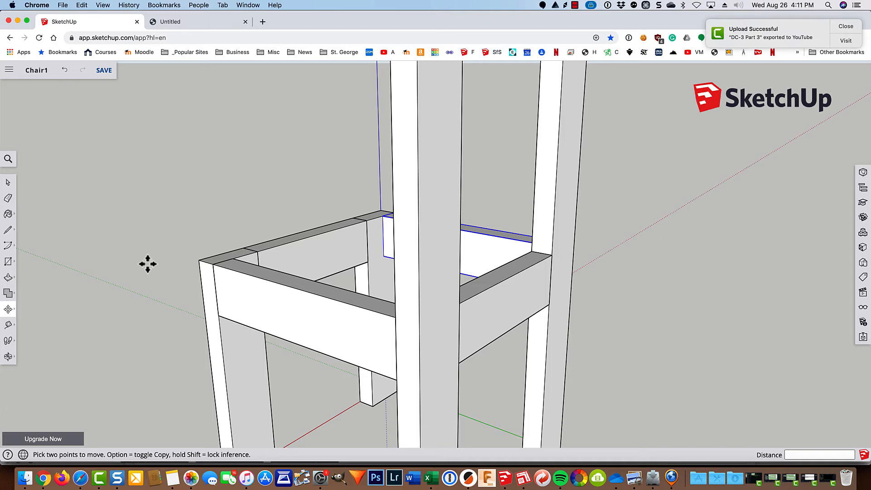
pyautogui.press('shift')
pyautogui.keyDown('shift'); pyautogui.moveTo(119, 316); pyautogui.dragTo(139, 323, button='middle'); pyautogui.keyUp('shift')
pyautogui.hotkey('shift', 'z')
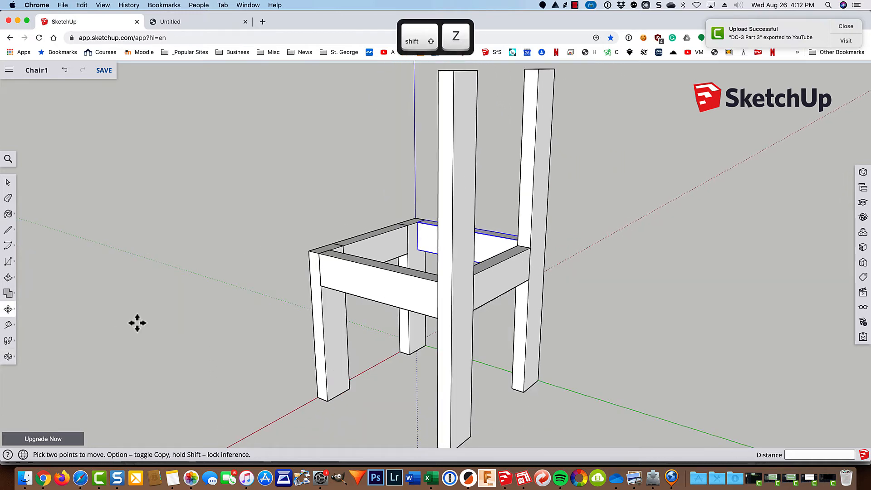
pyautogui.moveTo(103, 340); pyautogui.dragTo(482, 354, button='middle')
pyautogui.press('m')
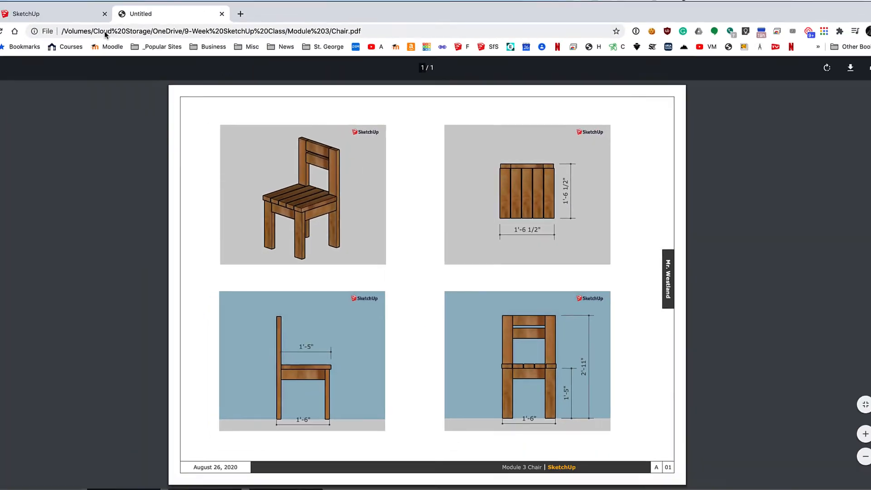
pyautogui.click(66, 17)
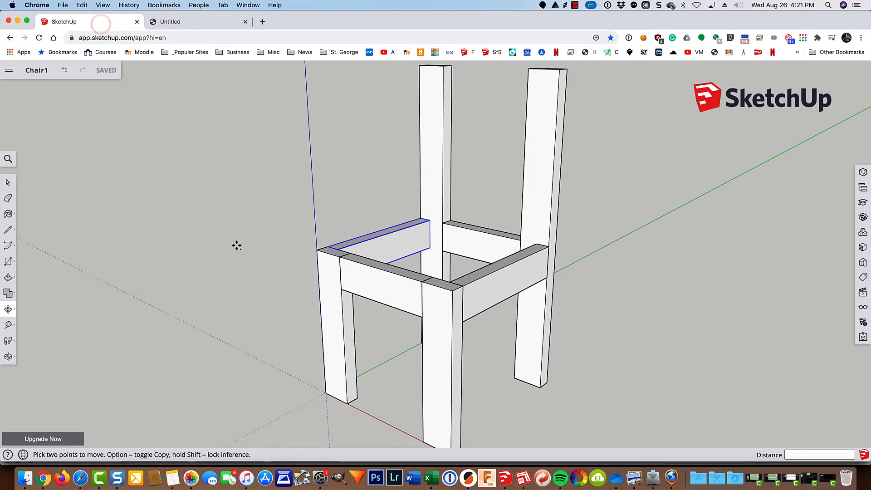
# Step: Draw a 3.5 by 18.5 rectangle from the rail's corner on top of the seat frame
pyautogui.moveTo(240, 242); pyautogui.dragTo(396, 299, button='middle')
pyautogui.press('r')
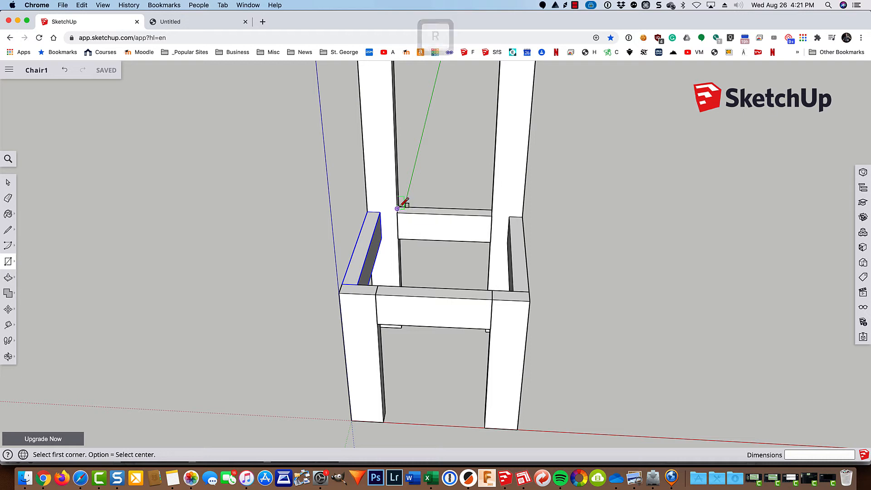
pyautogui.scroll(5, 398, 206)
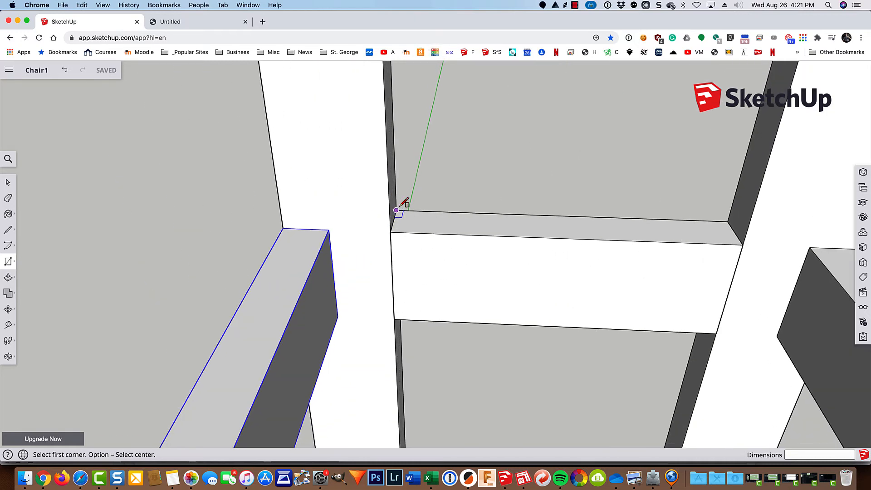
pyautogui.click(396, 210)
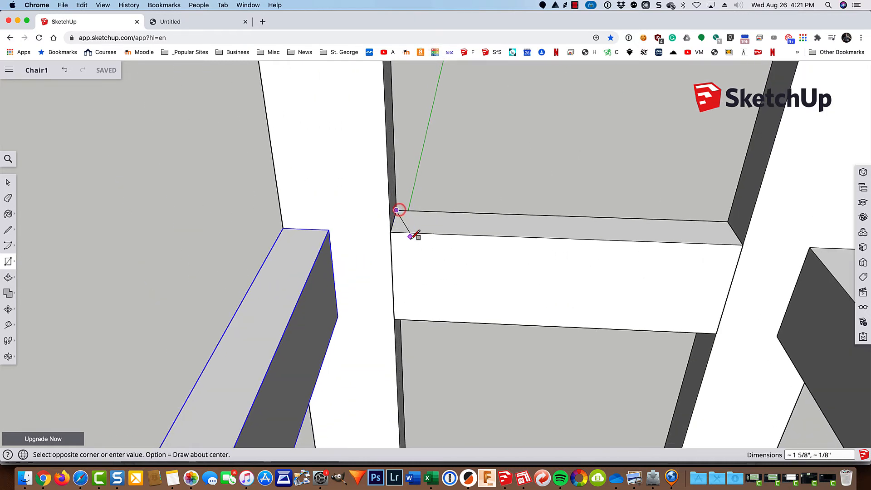
pyautogui.scroll(-10, 448, 364)
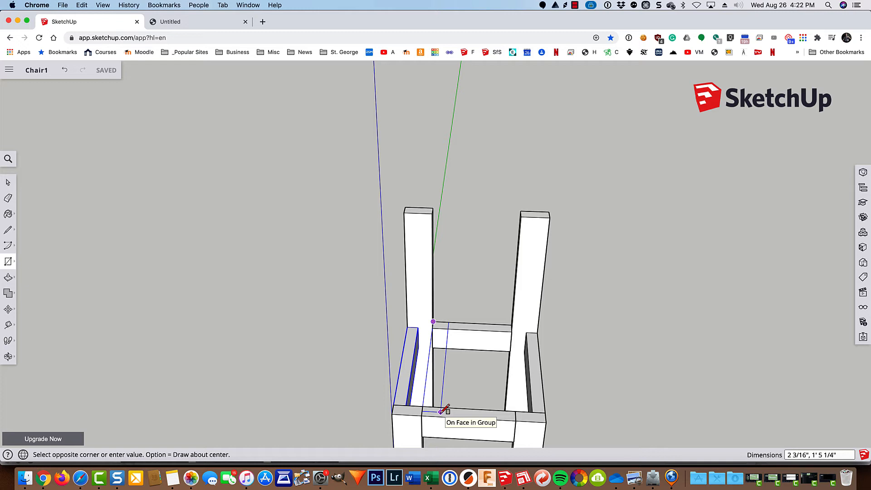
pyautogui.write('18.5,')
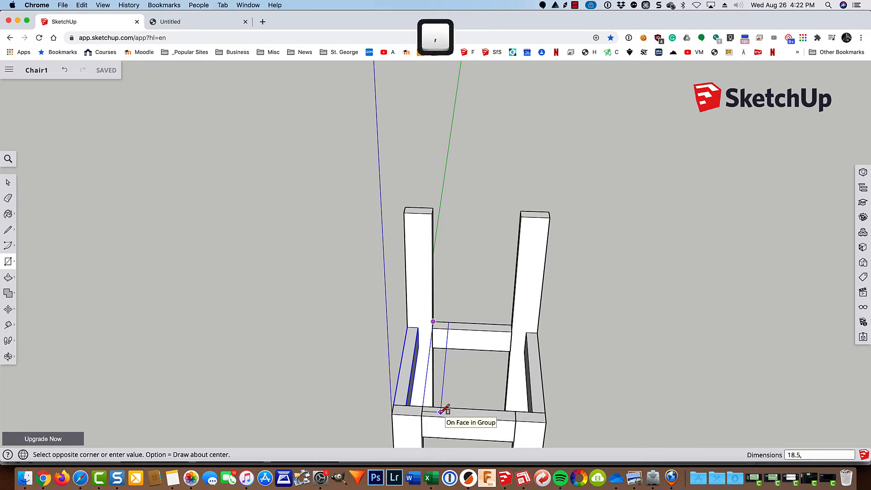
pyautogui.write('3.5')
pyautogui.press('Return')
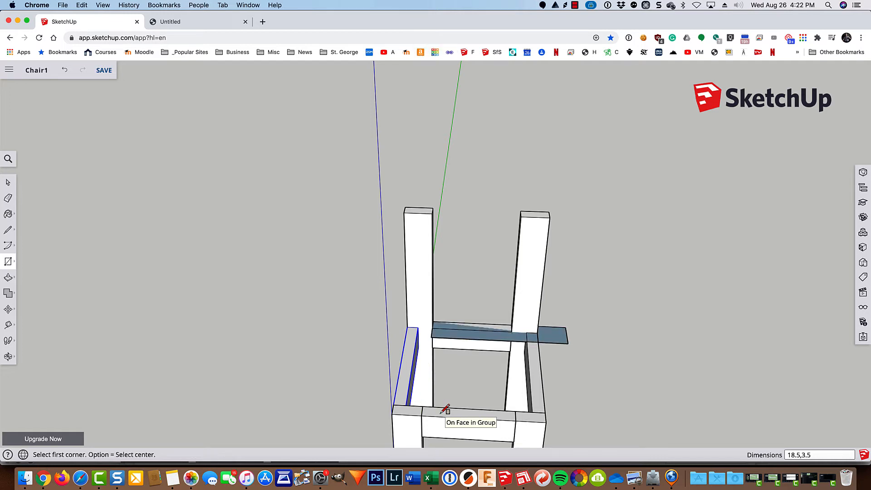
pyautogui.write('3.5,')
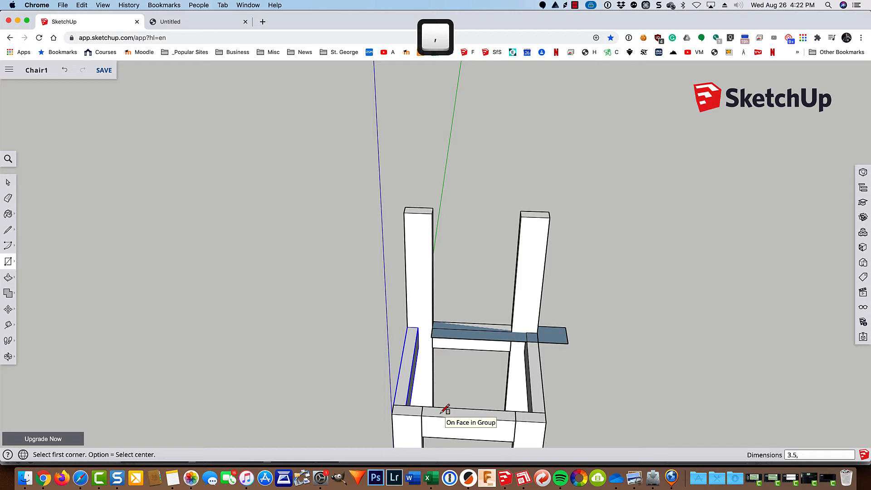
pyautogui.write('18.5')
pyautogui.press('Return')
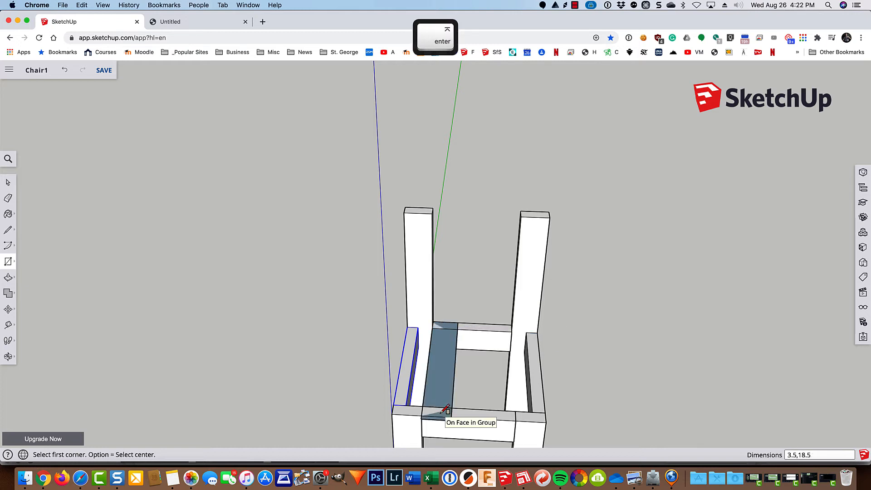
# Step: Pull the slat rectangle up 1.5 inches into a board
pyautogui.press('p')
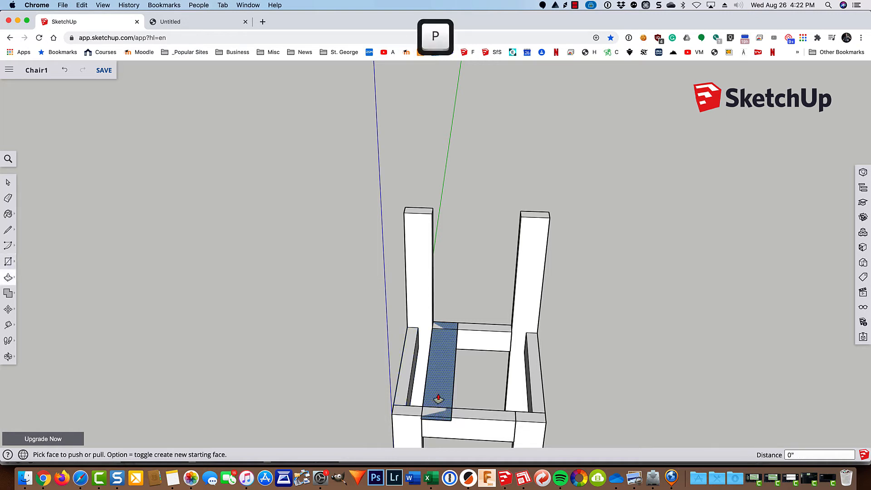
pyautogui.click(437, 388)
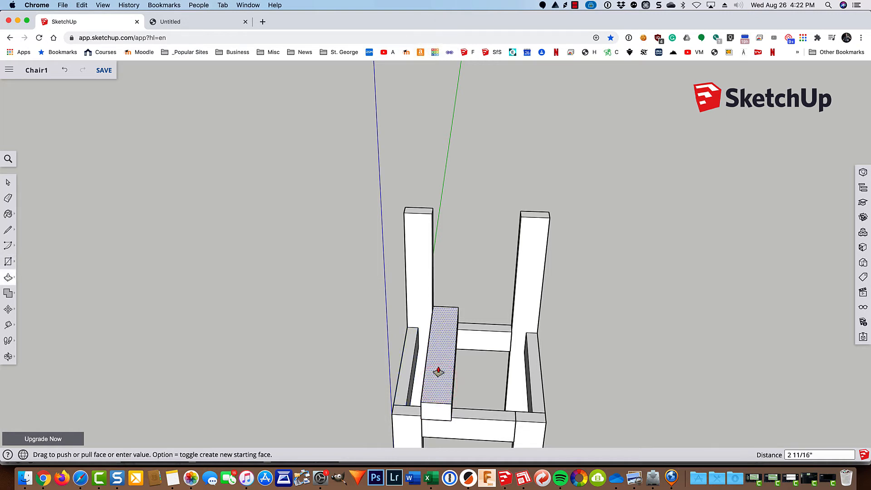
pyautogui.write('1')
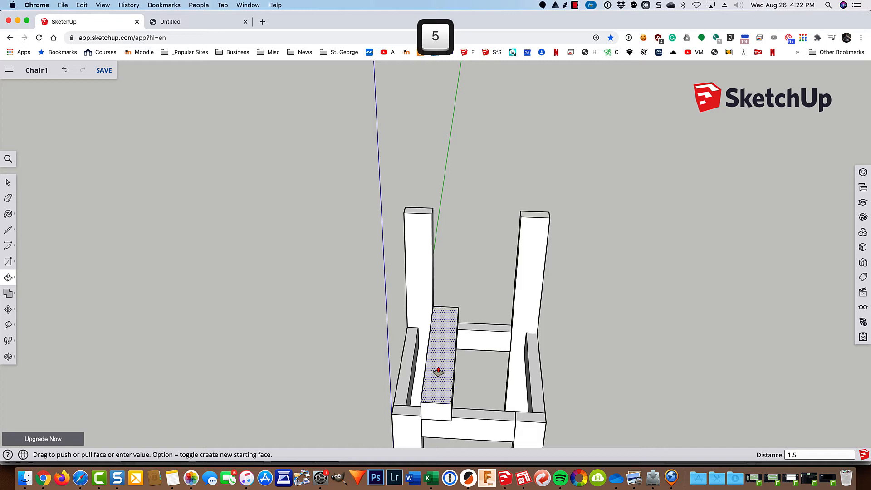
pyautogui.write('.5')
pyautogui.press('Return')
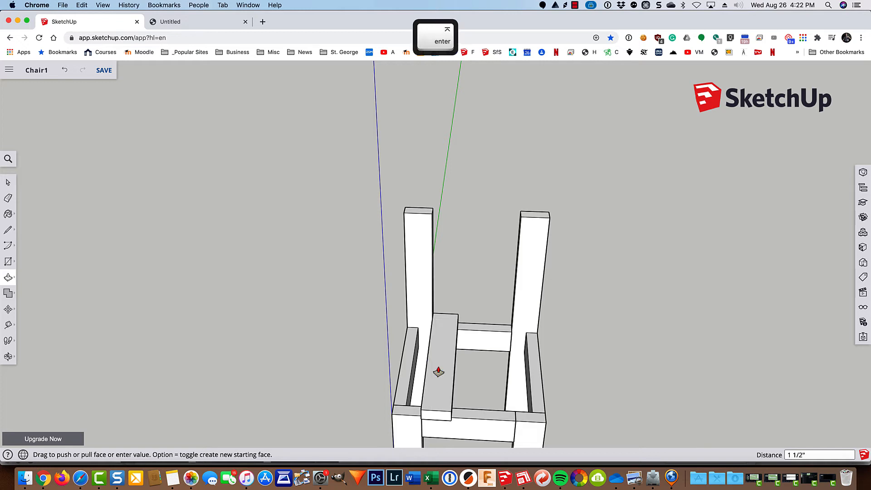
# Step: Make the new seat slat a group and bring it closer into view
pyautogui.press('space')
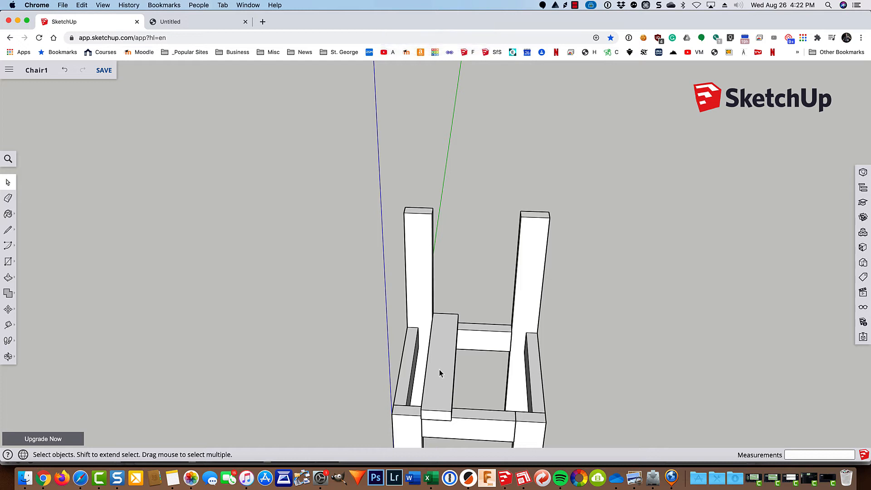
pyautogui.click(439, 370)
pyautogui.rightClick(439, 371)
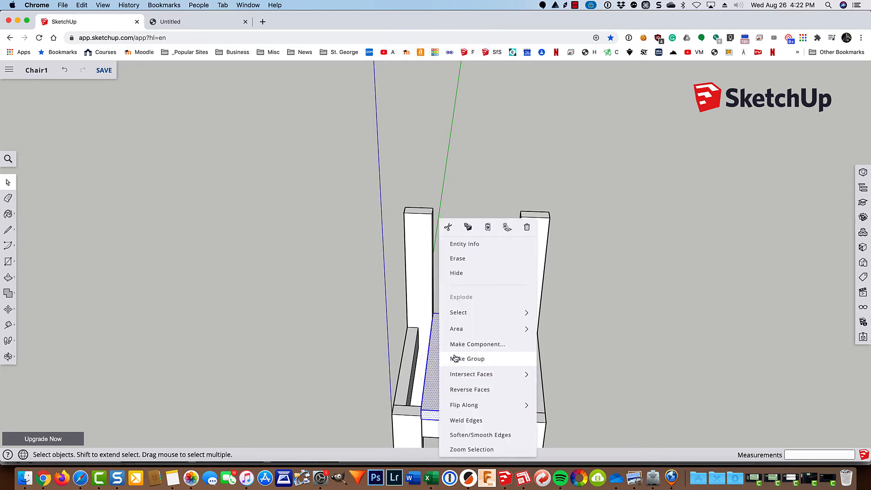
pyautogui.click(455, 358)
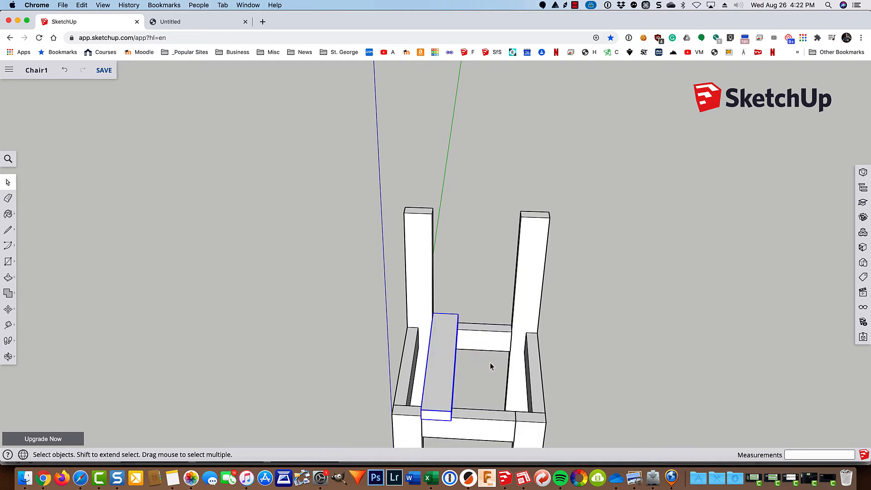
pyautogui.press('shift')
pyautogui.moveTo(488, 387); pyautogui.dragTo(380, 227, button='middle')
pyautogui.scroll(4, 412, 309)
pyautogui.scroll(1, 379, 233)
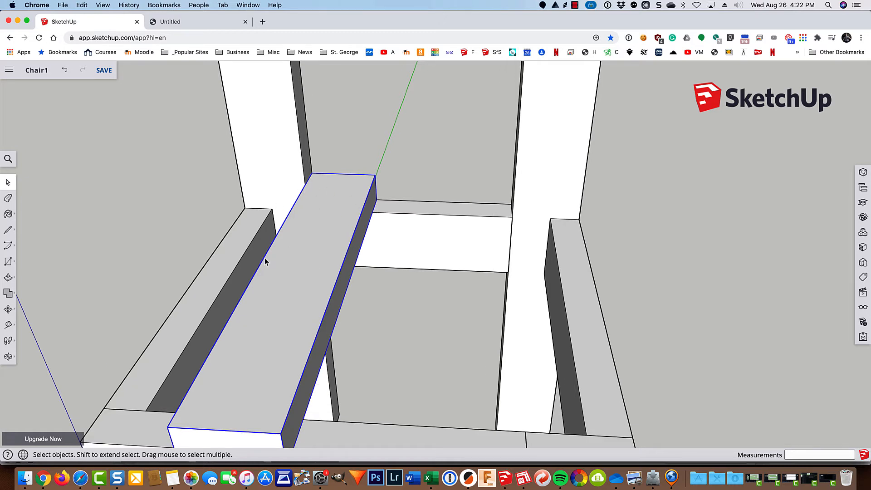
# Step: Copy the slat across the seat and type 2/ to add an evenly spaced copy in the gap
pyautogui.press('m')
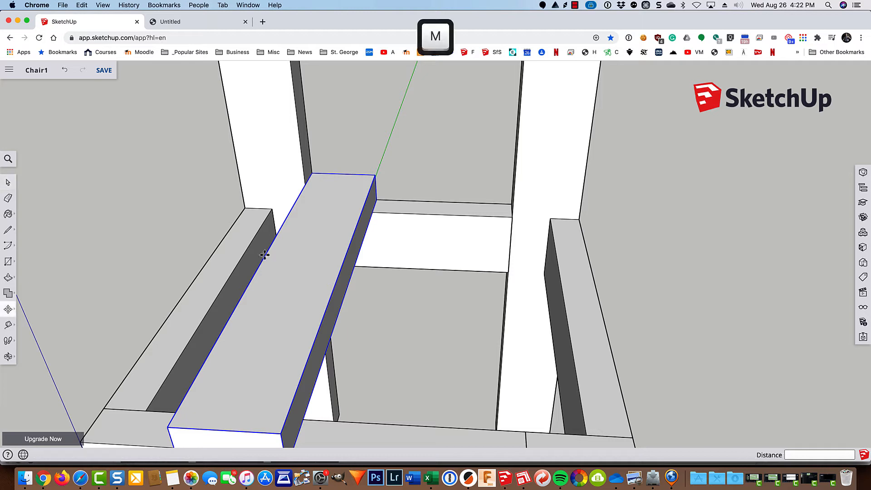
pyautogui.click(376, 200)
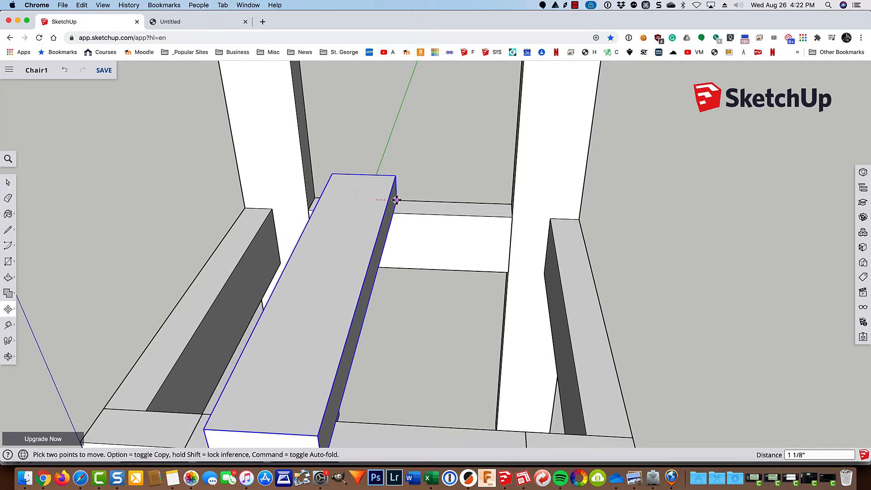
pyautogui.press('alt')
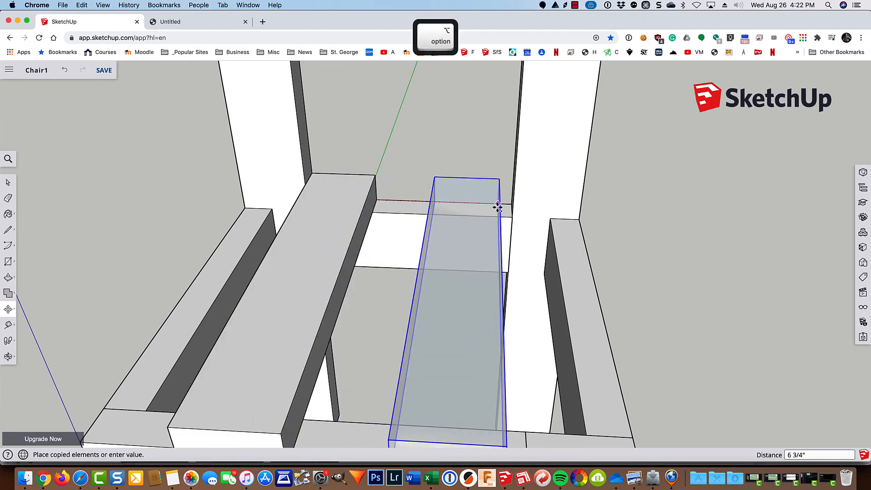
pyautogui.scroll(5, 498, 208)
pyautogui.scroll(2, 497, 208)
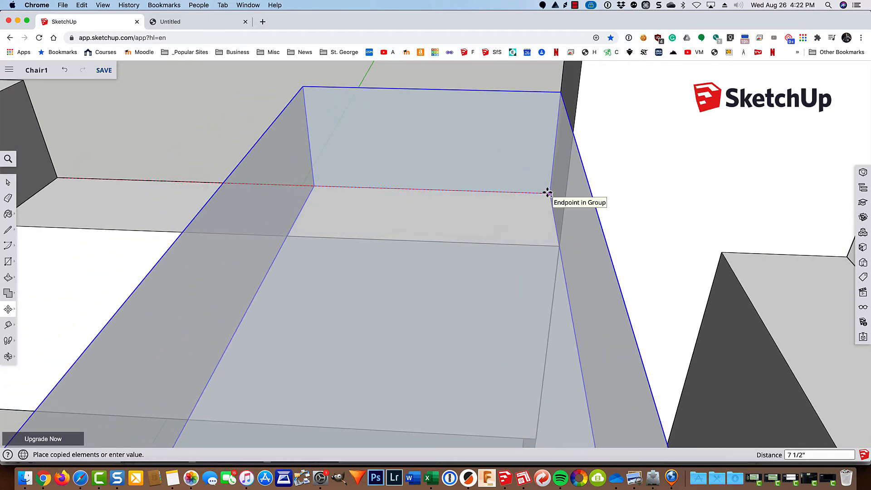
pyautogui.scroll(2, 547, 192)
pyautogui.click(548, 191)
pyautogui.scroll(-6, 548, 191)
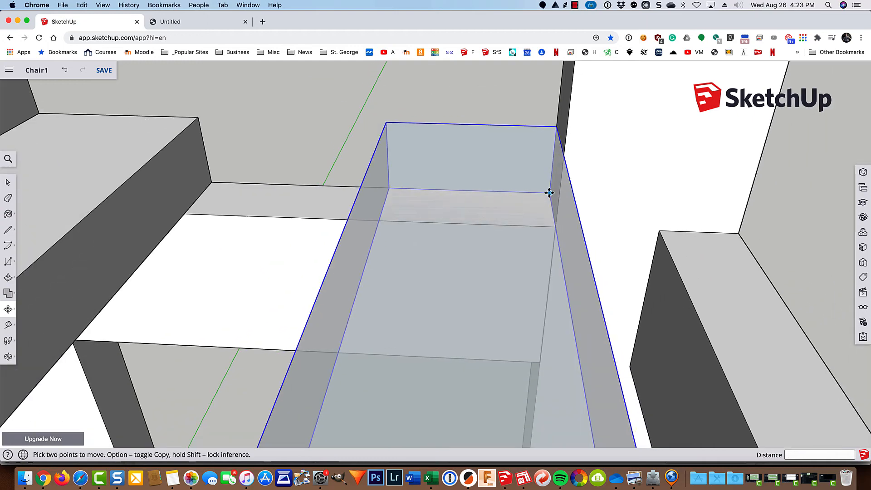
pyautogui.scroll(-5, 549, 192)
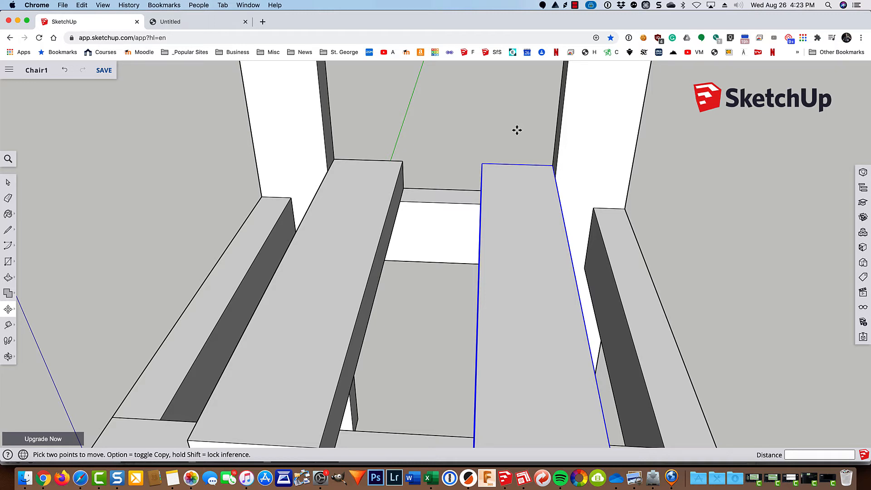
pyautogui.write('2')
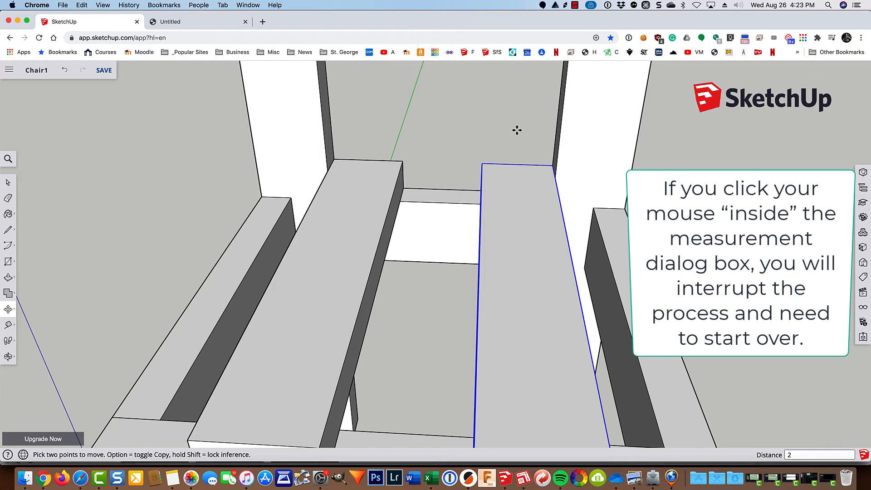
pyautogui.write('/')
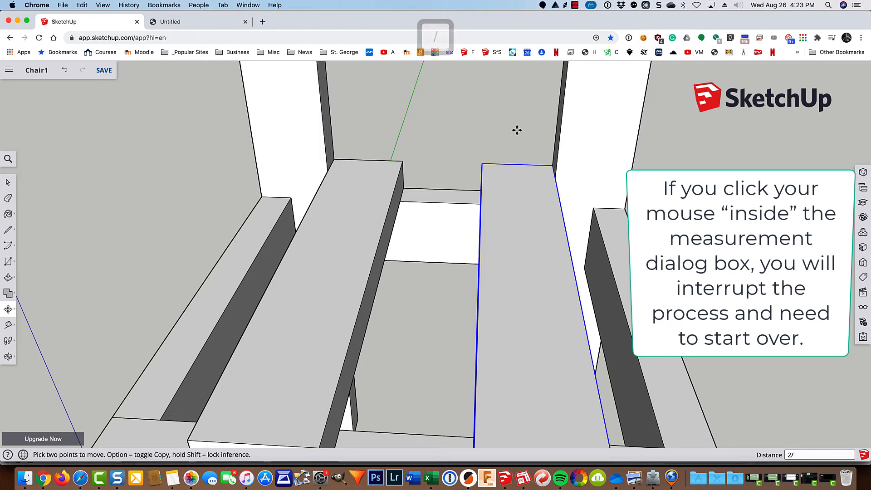
pyautogui.press('Return')
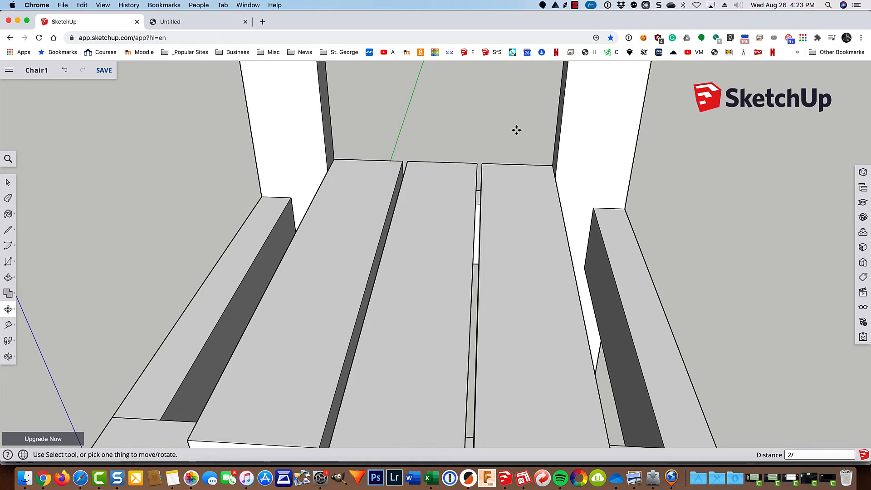
pyautogui.scroll(-3, 477, 195)
# Step: From the right side, start measuring the gap between two seat slats, then cancel
pyautogui.moveTo(688, 368); pyautogui.dragTo(706, 278, button='middle')
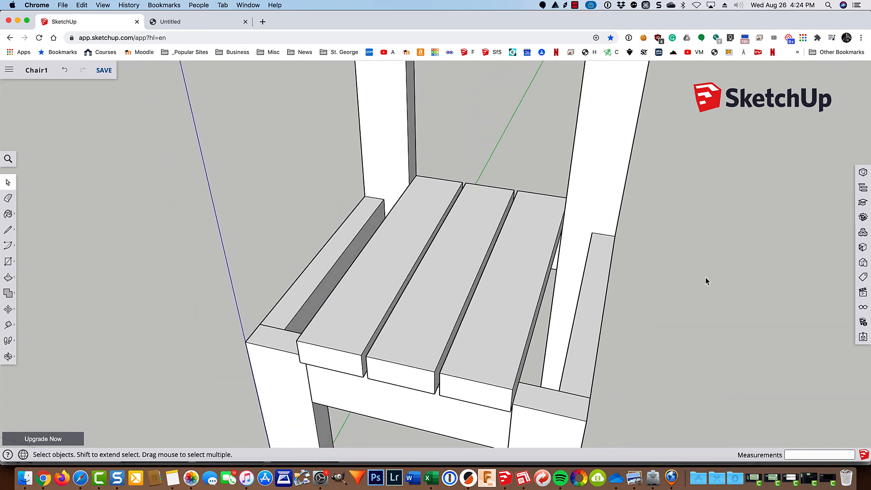
pyautogui.scroll(5, 400, 376)
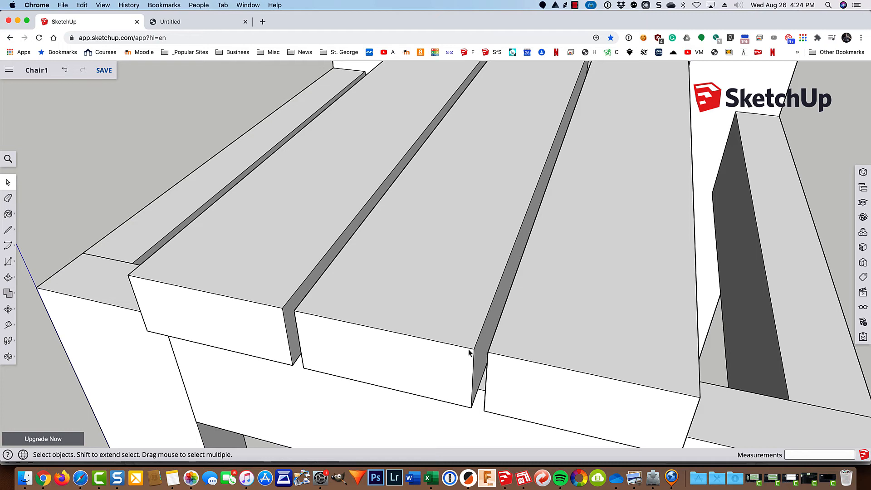
pyautogui.press('t')
pyautogui.click(486, 352)
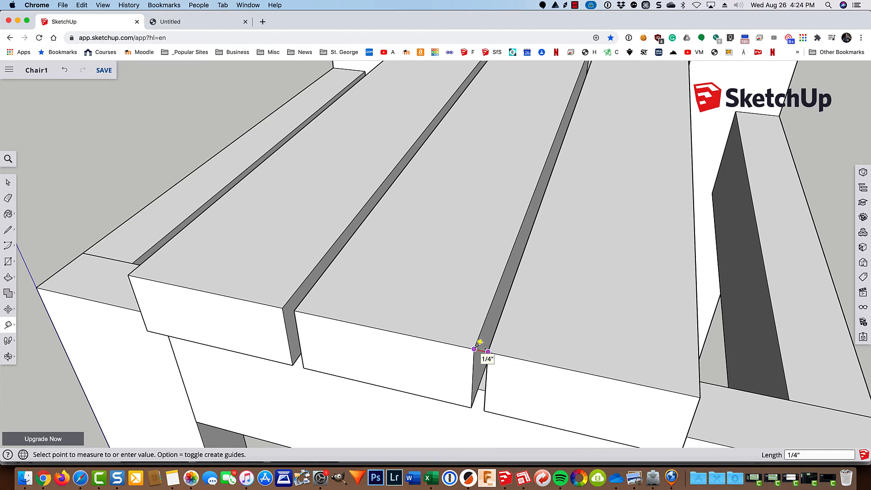
pyautogui.scroll(-6, 483, 348)
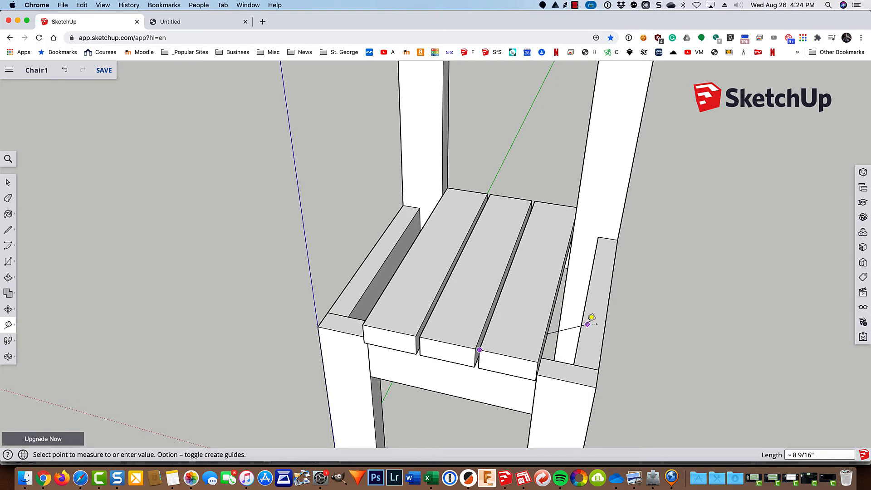
pyautogui.press('Escape')
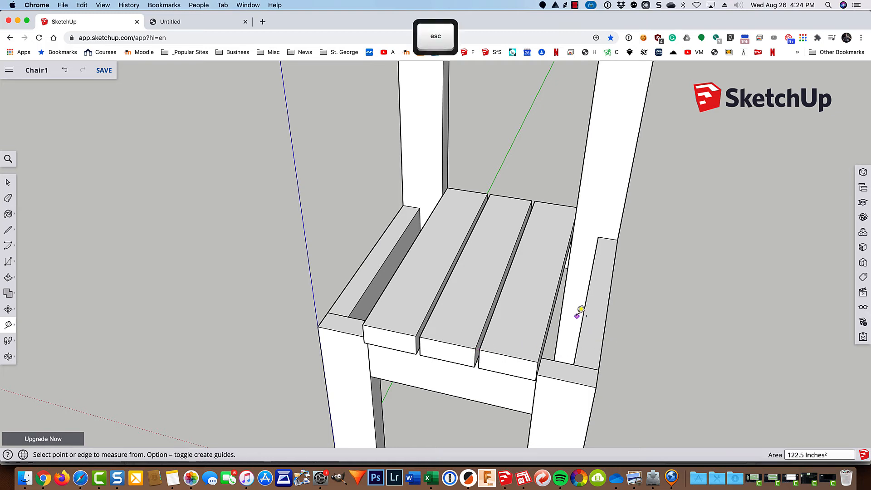
# Step: Place a guide 0.25" out from the right slat's outer edge and select that slat
pyautogui.press('o')
pyautogui.moveTo(572, 321); pyautogui.dragTo(501, 322)
pyautogui.press('t')
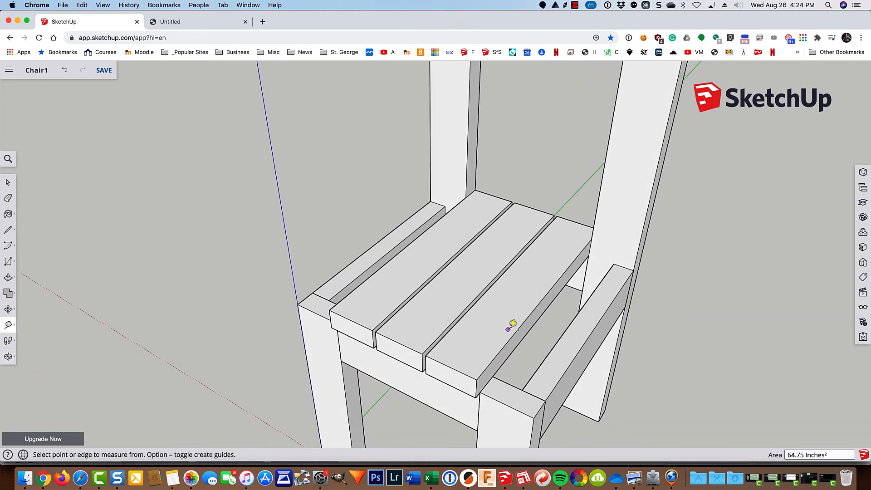
pyautogui.click(541, 314)
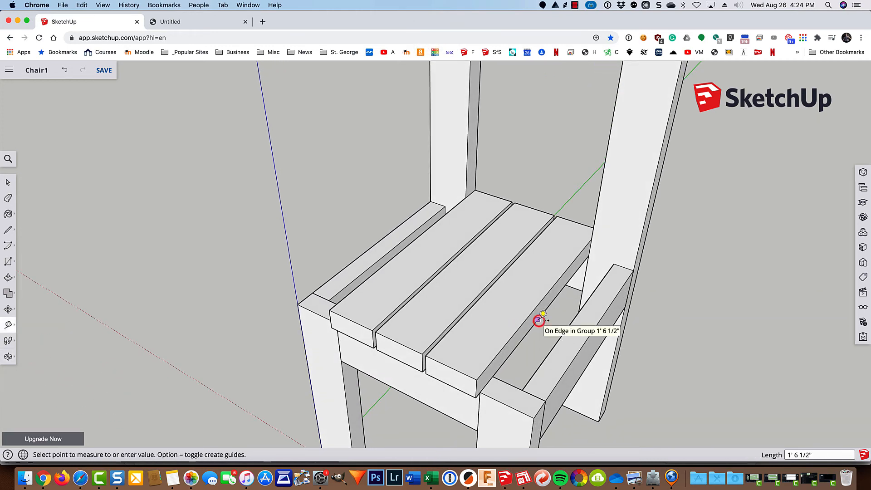
pyautogui.click(554, 321)
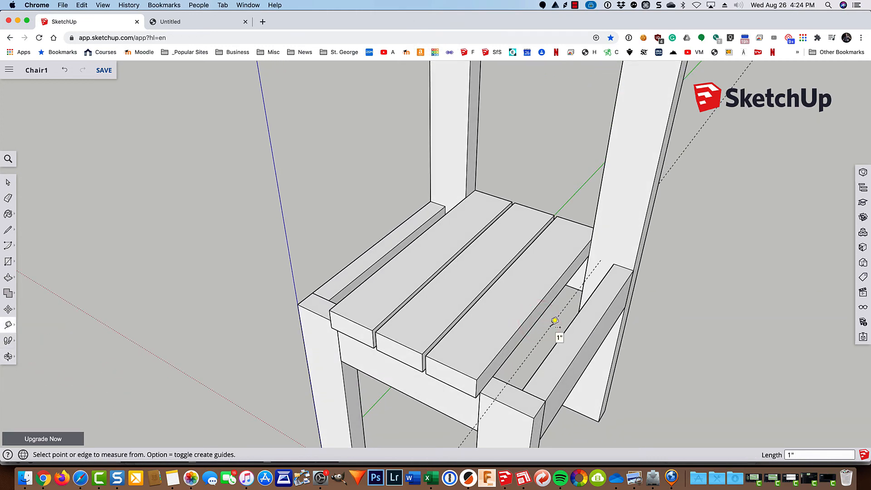
pyautogui.write('.25')
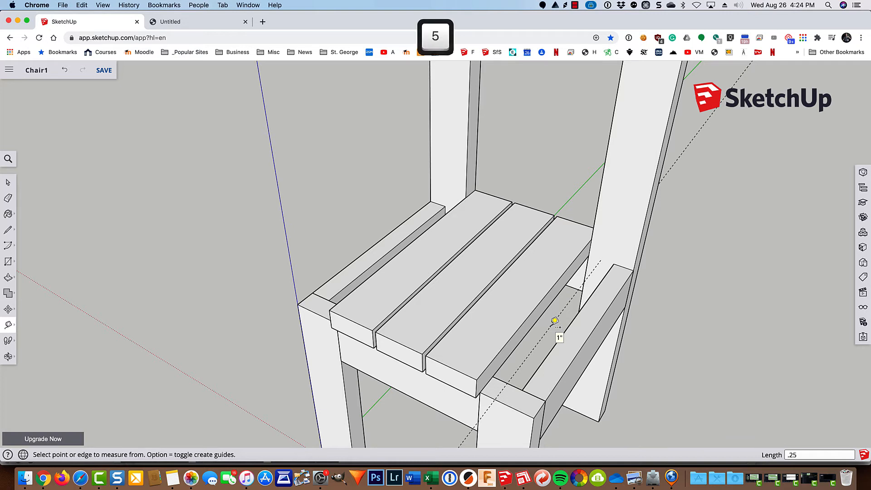
pyautogui.press('Return')
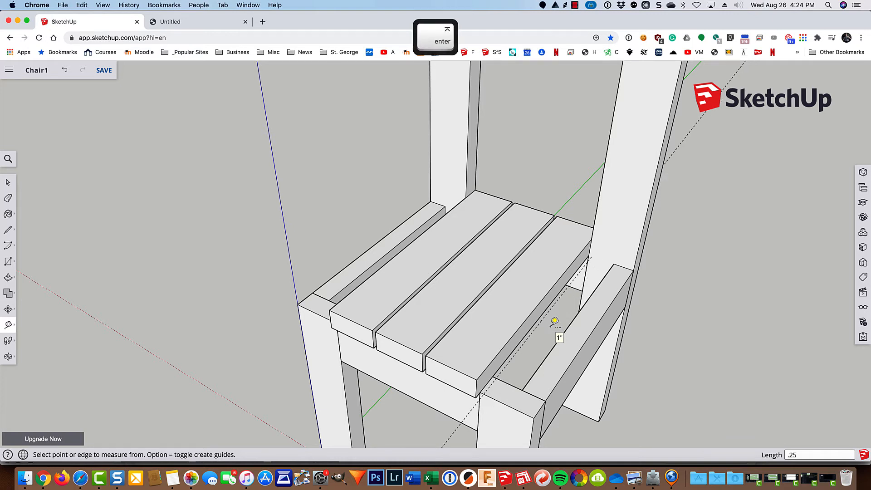
pyautogui.press('space')
pyautogui.click(548, 251)
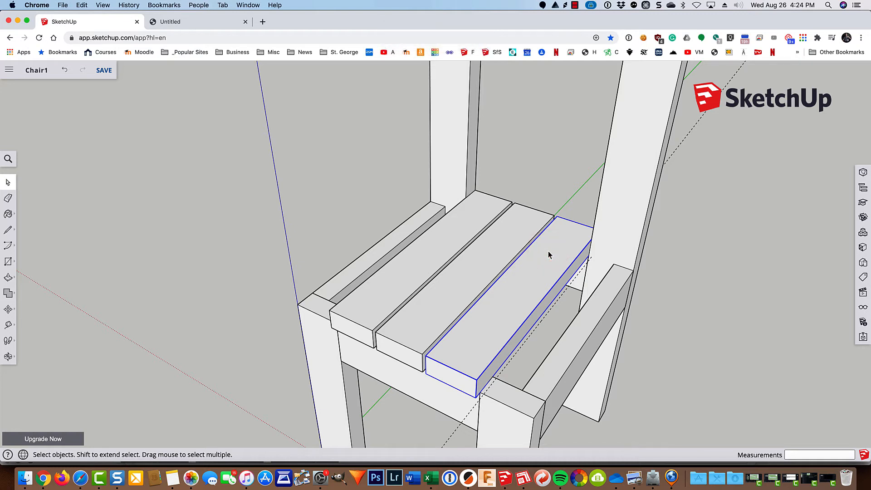
# Step: Copy and paste the right-hand slat, setting the copy beside the seat
pyautogui.press('super+c')
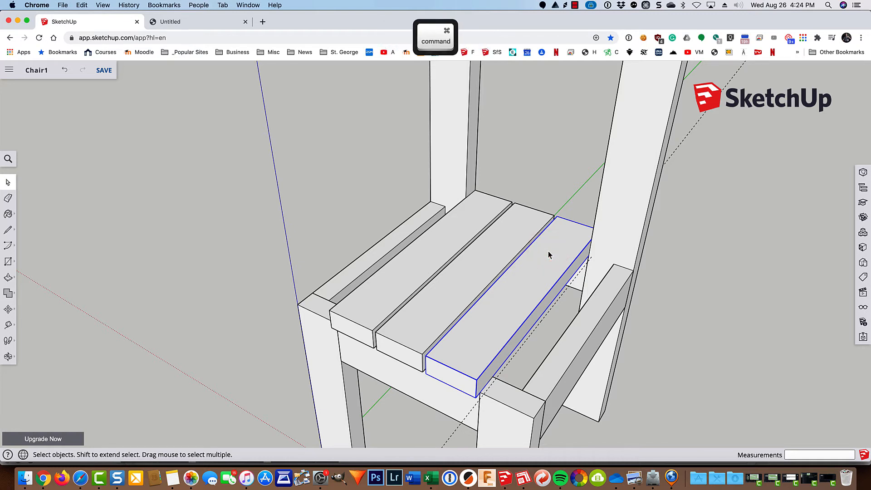
pyautogui.press('super+v')
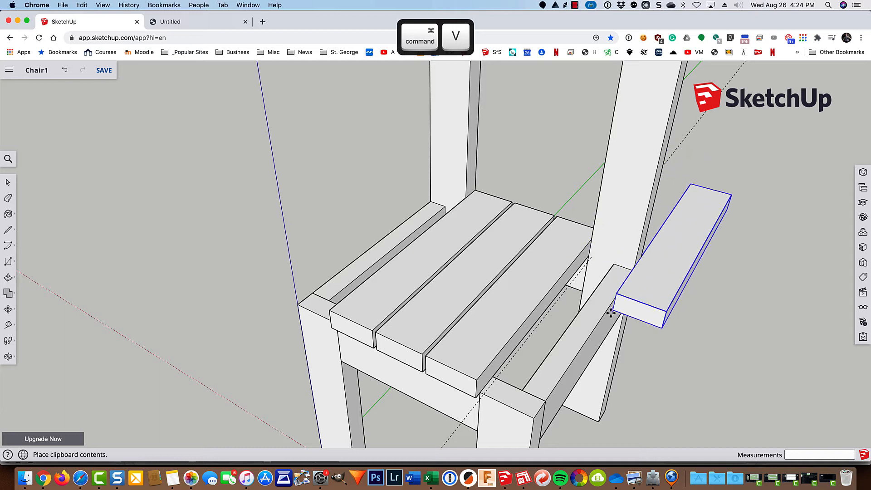
pyautogui.click(504, 404)
pyautogui.click(622, 277)
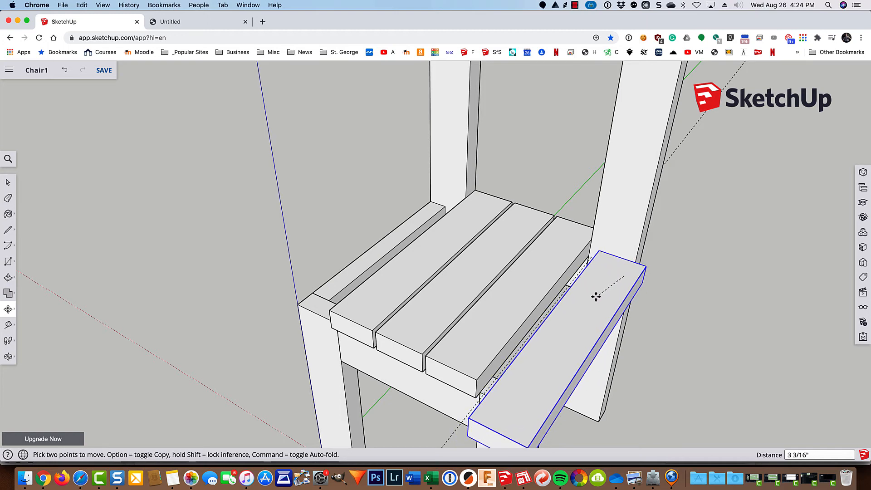
pyautogui.click(596, 296)
# Step: Line the new slat's edge up with the 0.25" guide
pyautogui.press('o')
pyautogui.moveTo(462, 313); pyautogui.dragTo(574, 345)
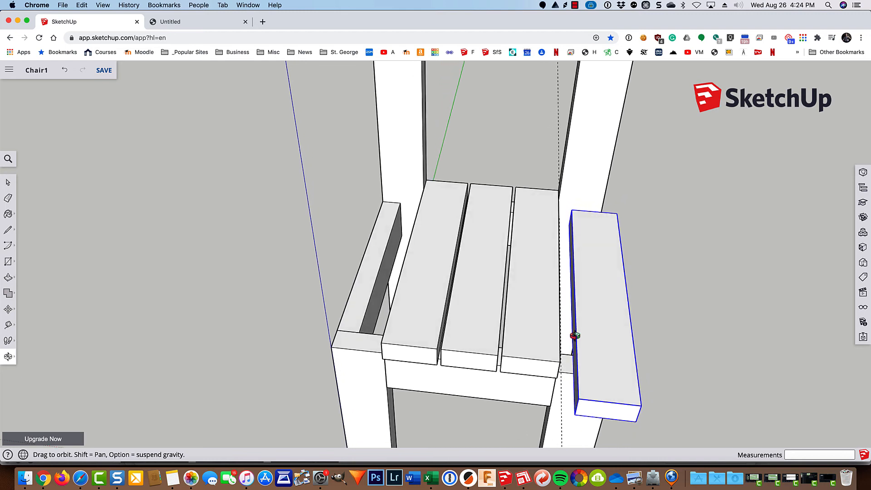
pyautogui.press('m')
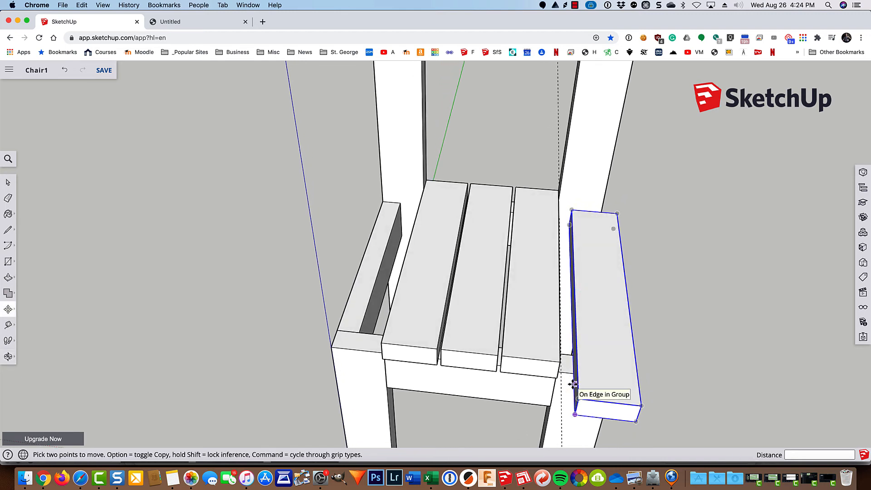
pyautogui.click(572, 384)
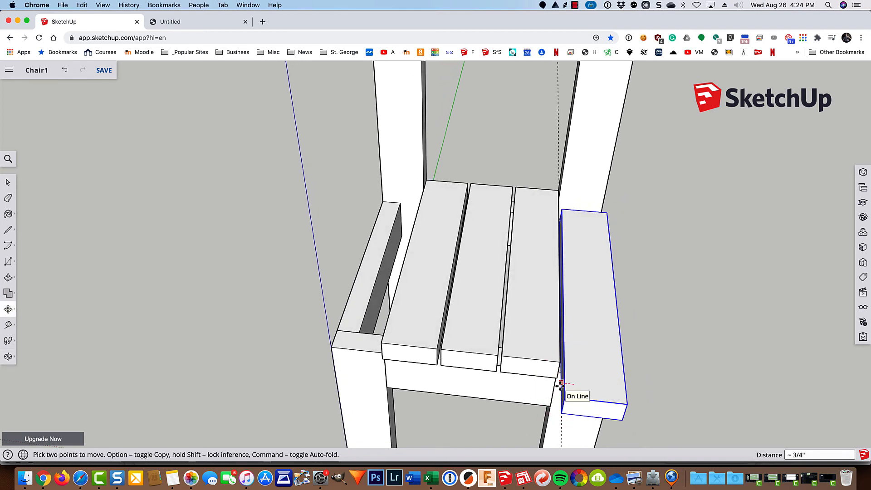
pyautogui.click(561, 384)
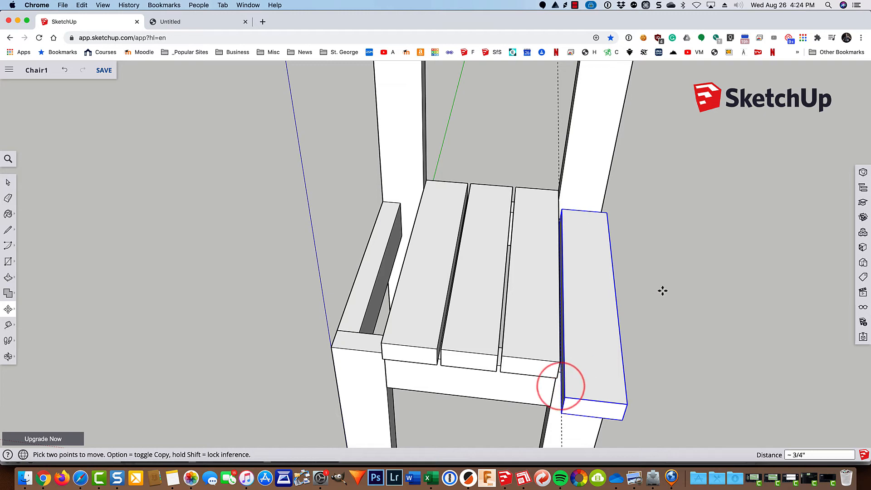
# Step: Slide the new slat back so its corner sits against the back post
pyautogui.moveTo(608, 289); pyautogui.dragTo(305, 334, button='middle')
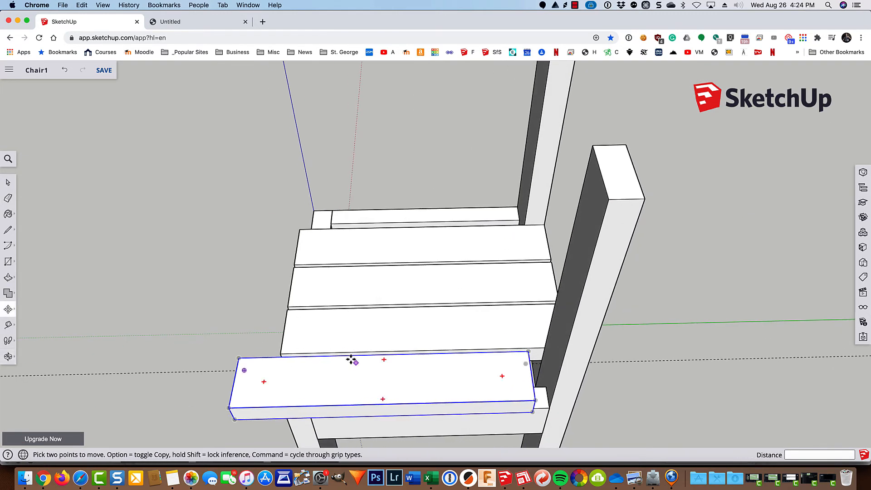
pyautogui.click(530, 410)
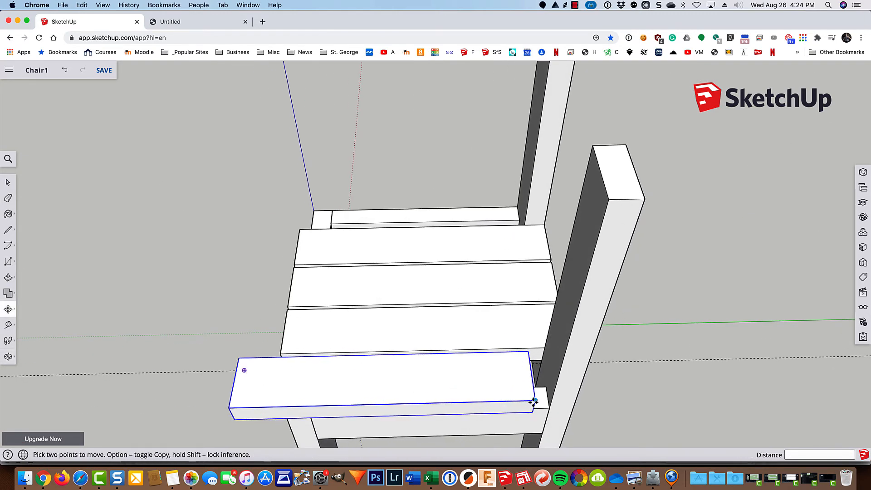
pyautogui.click(534, 399)
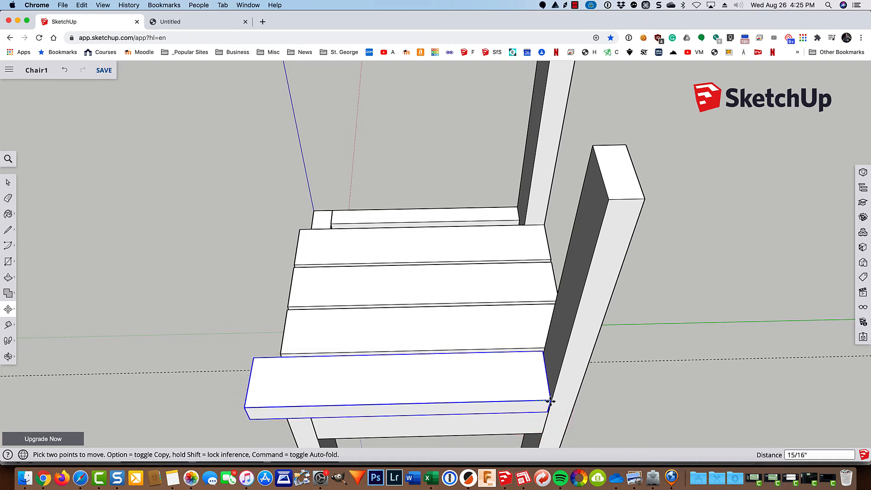
pyautogui.scroll(4, 550, 401)
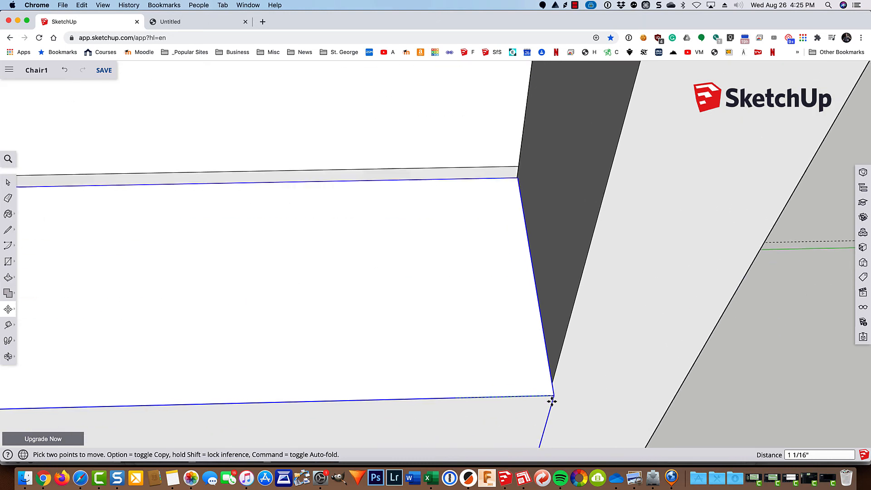
pyautogui.scroll(2, 551, 401)
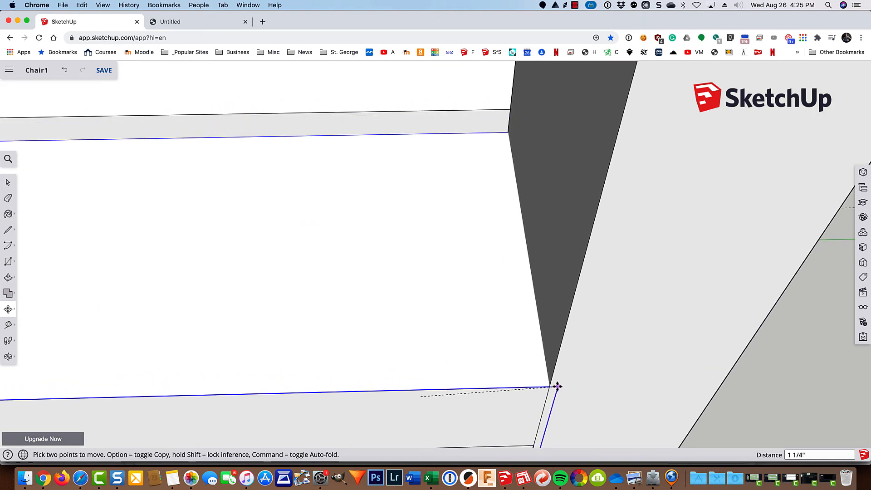
pyautogui.press('Escape')
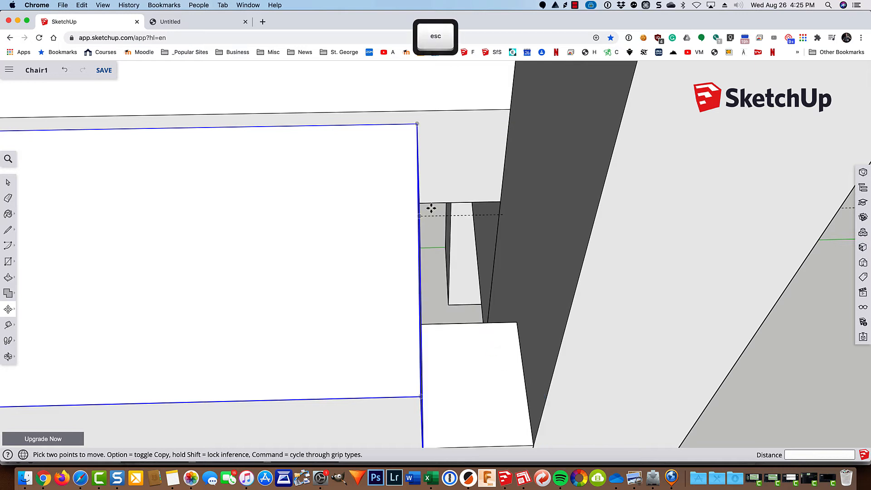
pyautogui.click(416, 124)
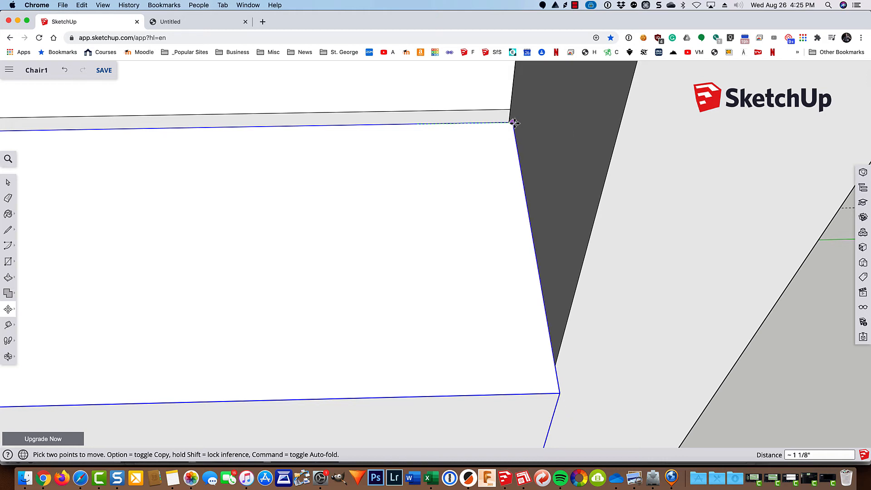
pyautogui.click(513, 122)
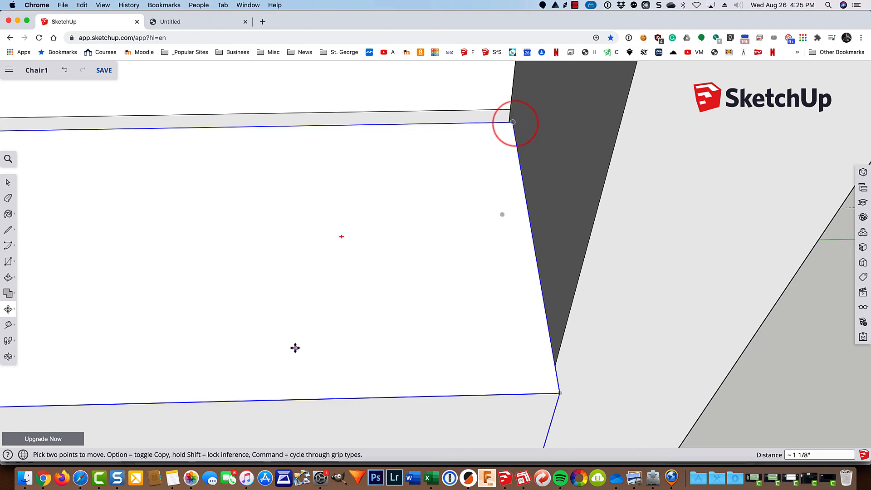
# Step: Pan and orbit the view to check the new slat from the side
pyautogui.scroll(-3, 274, 358)
pyautogui.scroll(-2, 150, 401)
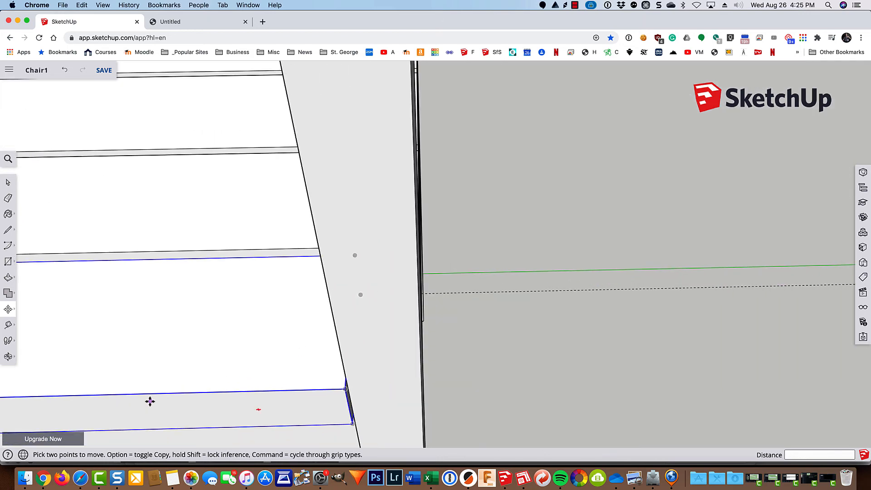
pyautogui.scroll(-4, 286, 368)
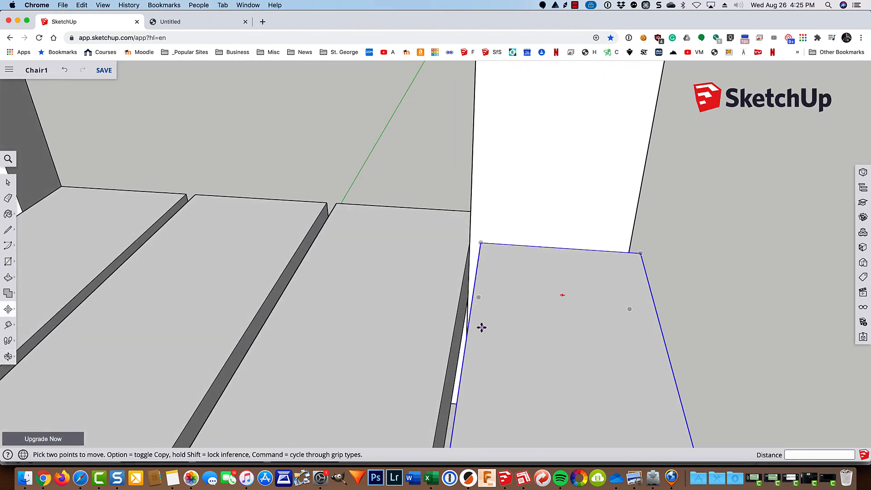
pyautogui.scroll(-5, 481, 326)
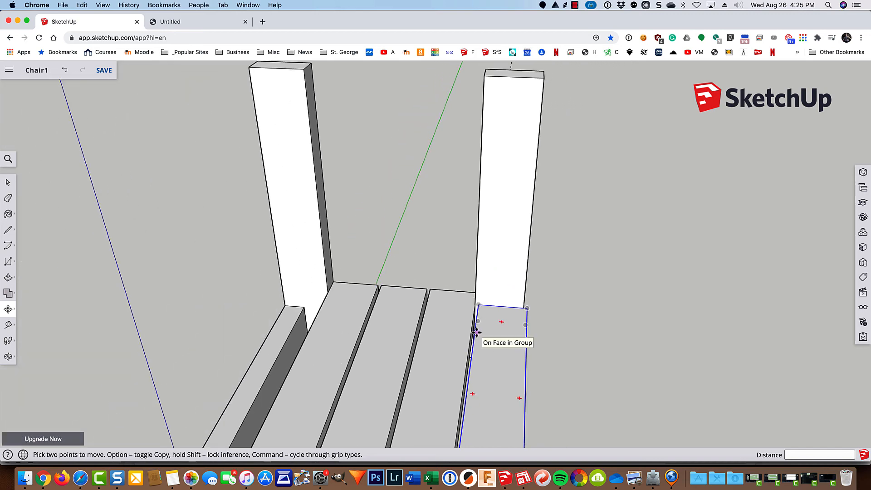
pyautogui.keyDown('shift'); pyautogui.moveTo(438, 404); pyautogui.dragTo(562, 383, button='middle'); pyautogui.keyUp('shift')
pyautogui.press('m')
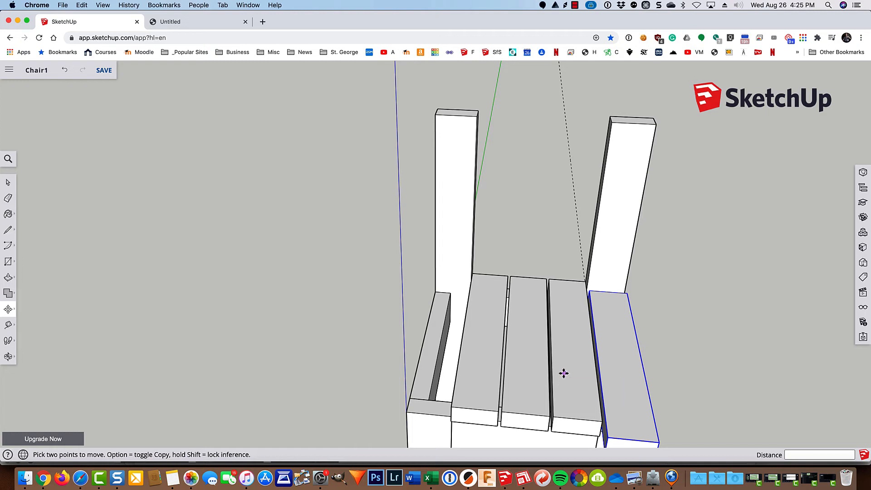
pyautogui.moveTo(454, 372); pyautogui.dragTo(575, 406, button='middle')
# Step: Add guides along the slat edge, including one offset 0.25" outward
pyautogui.press('t')
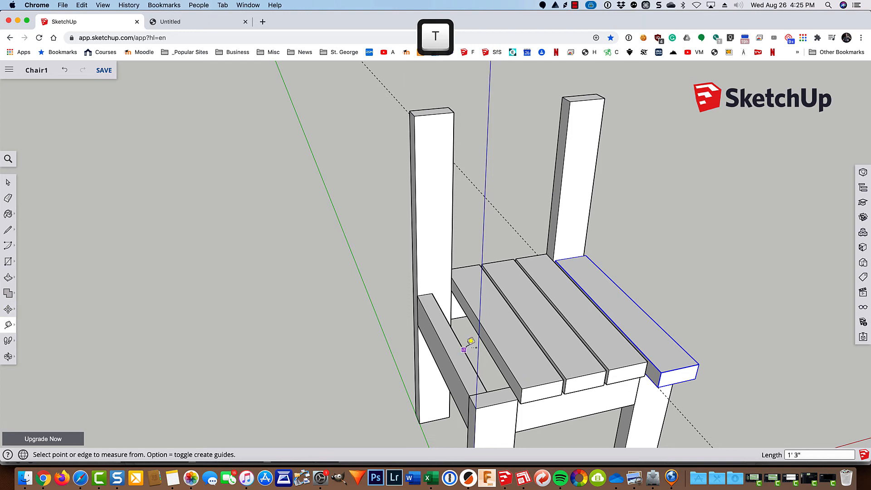
pyautogui.click(471, 315)
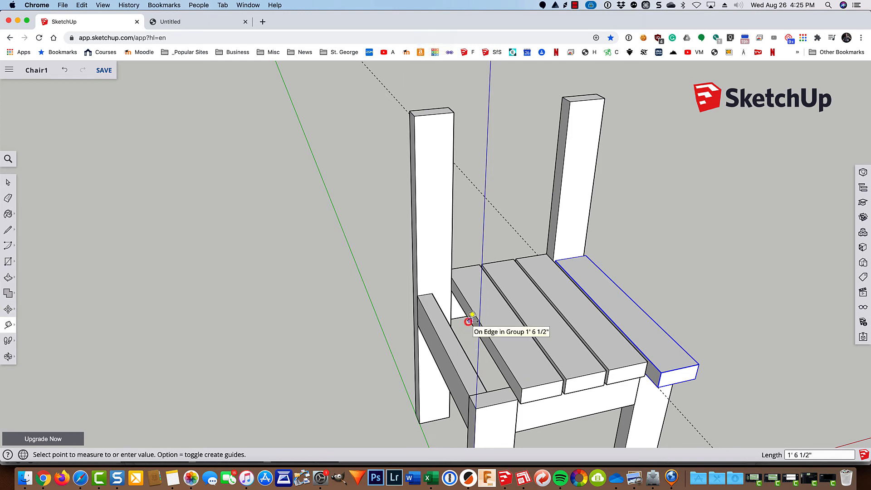
pyautogui.click(472, 314)
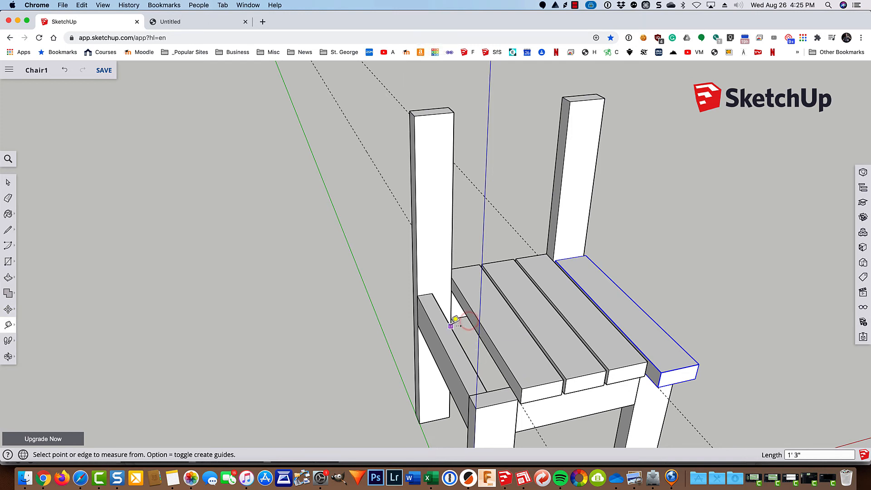
pyautogui.click(469, 317)
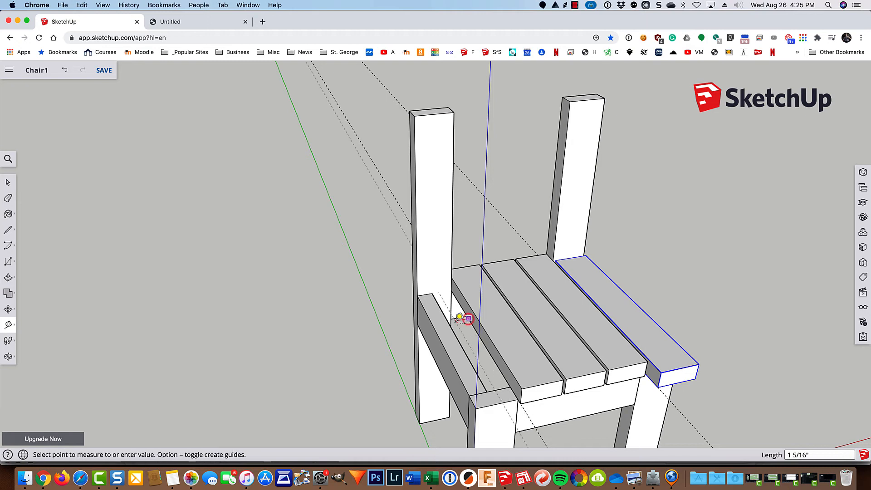
pyautogui.click(400, 334)
pyautogui.write('.25')
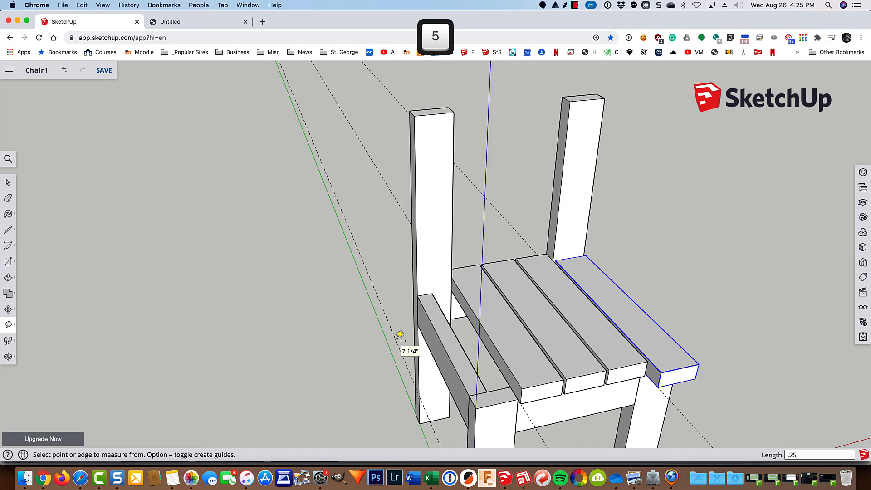
pyautogui.press('Return')
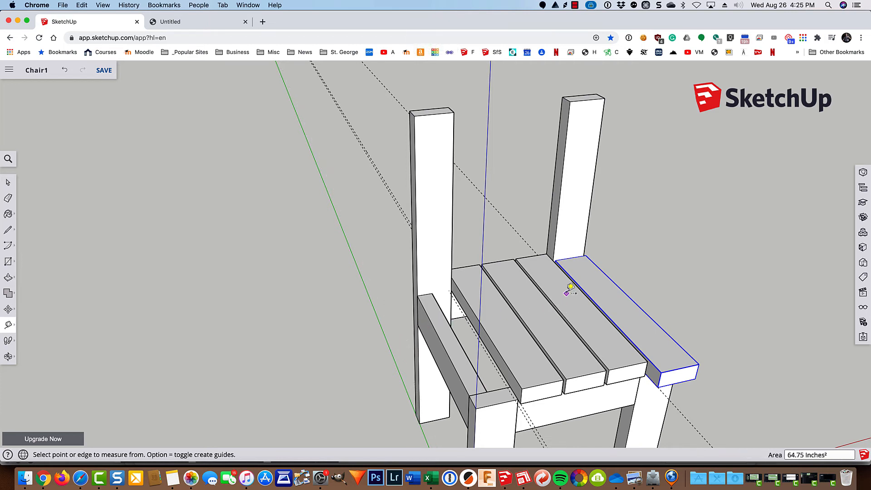
pyautogui.press('space')
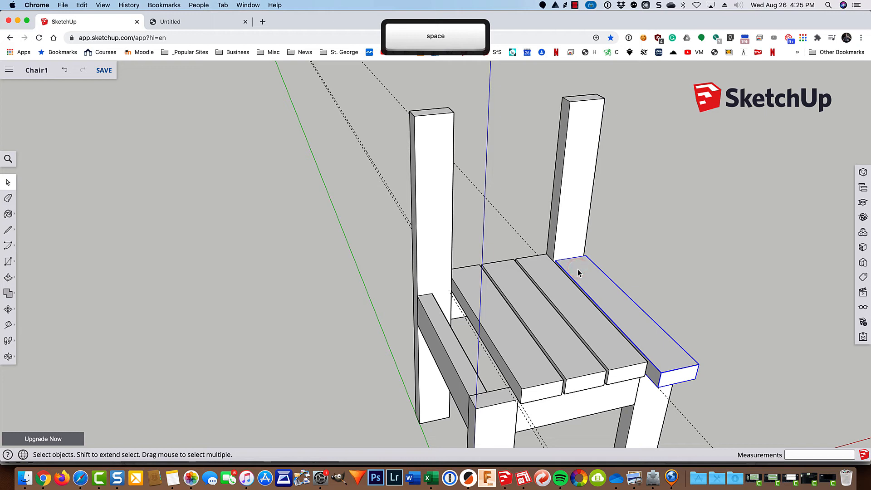
# Step: Copy the right outer slat over to the seat's left edge
pyautogui.press('m')
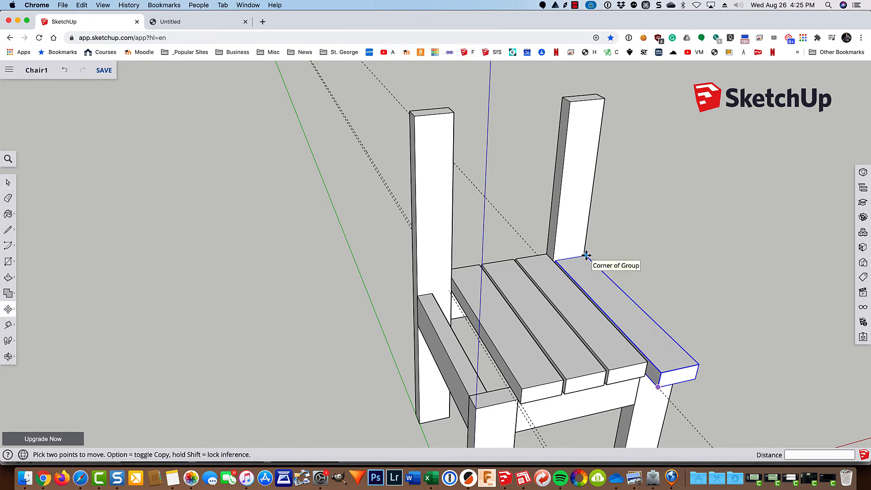
pyautogui.click(586, 255)
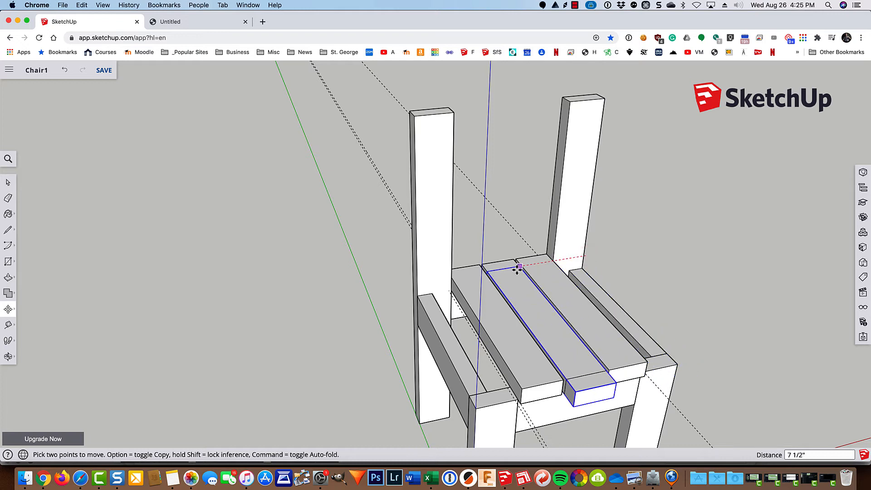
pyautogui.press('alt')
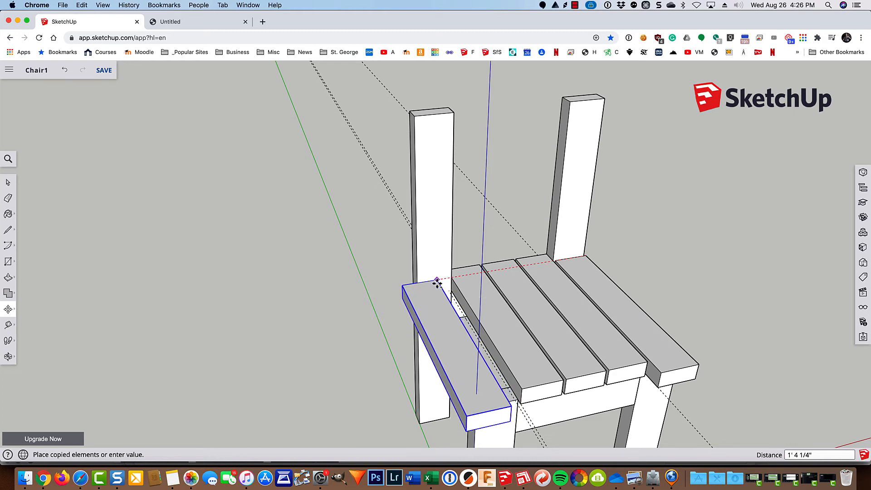
pyautogui.click(437, 283)
# Step: Nudge the left slat into line at the 0.25" guide and select it
pyautogui.moveTo(536, 337); pyautogui.dragTo(443, 389, button='middle')
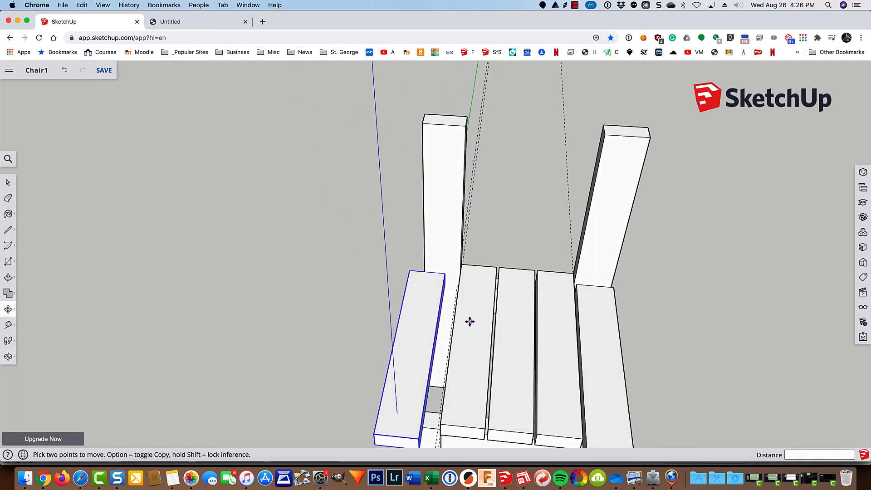
pyautogui.scroll(10, 467, 321)
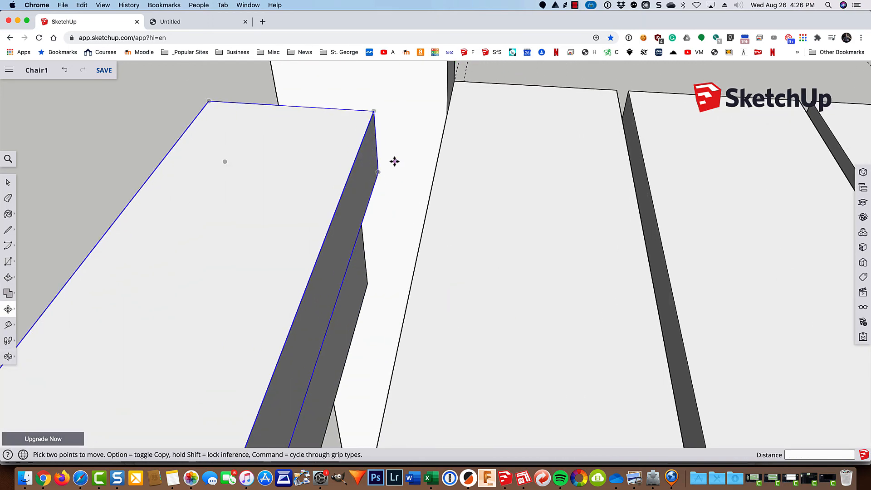
pyautogui.moveTo(382, 204); pyautogui.dragTo(404, 210, button='middle')
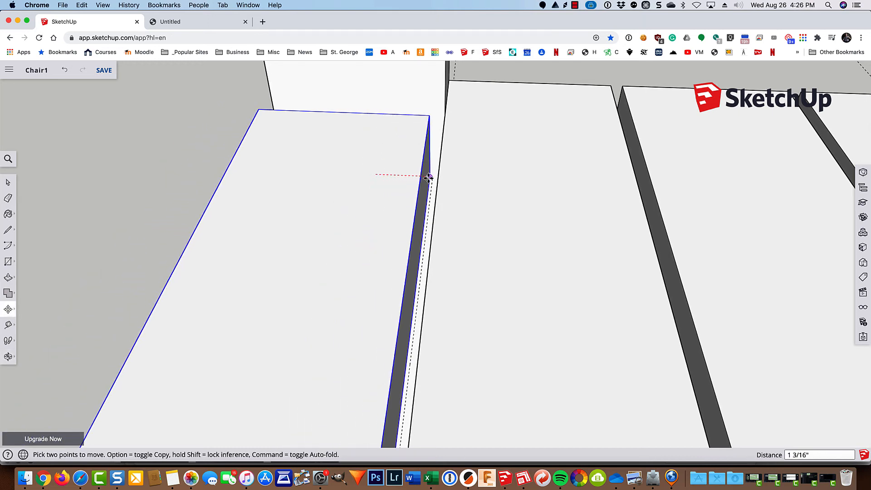
pyautogui.click(430, 178)
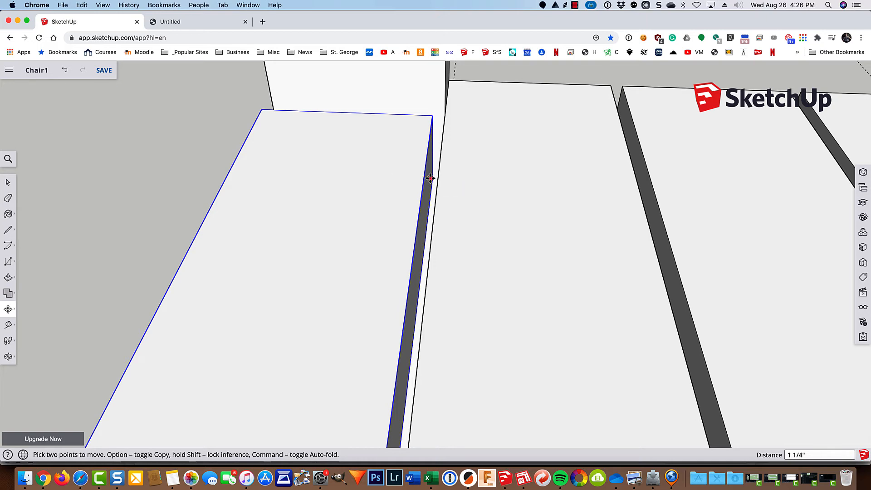
pyautogui.scroll(-10, 430, 178)
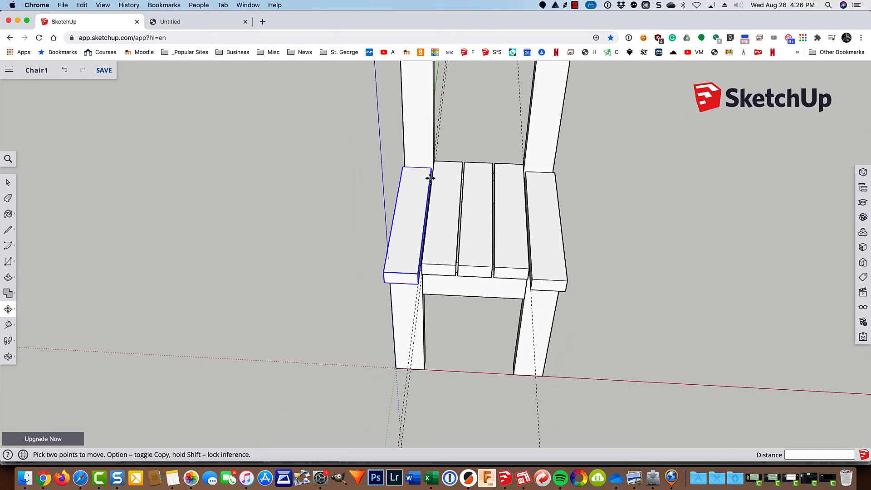
pyautogui.press('space')
pyautogui.click(635, 302)
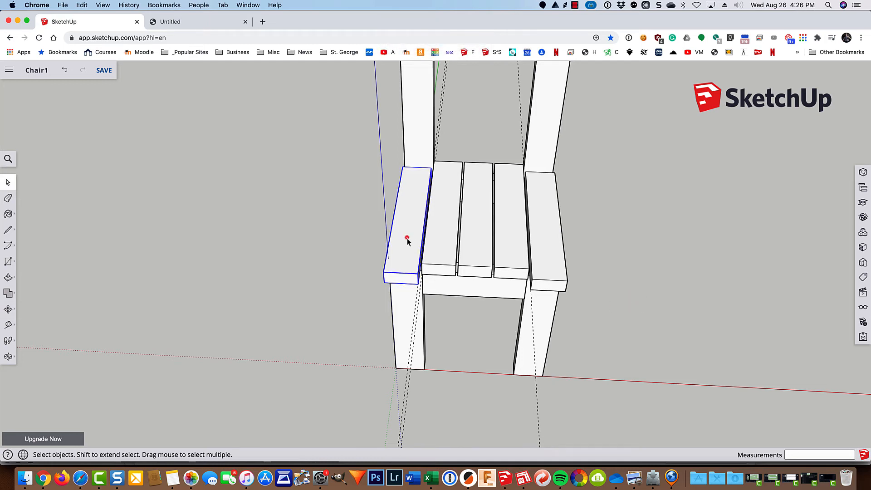
# Step: Push the right outer slat's front end in by 1 1/2 inches
pyautogui.click(562, 247)
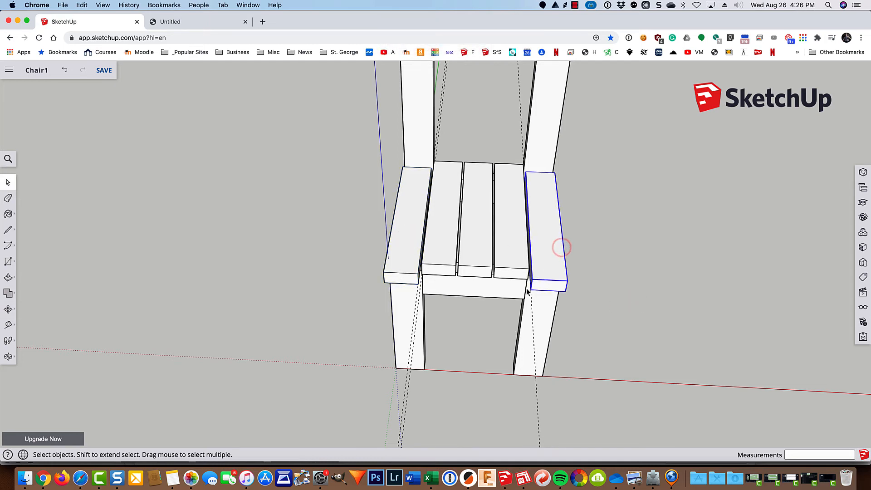
pyautogui.scroll(4, 527, 290)
pyautogui.scroll(2, 527, 291)
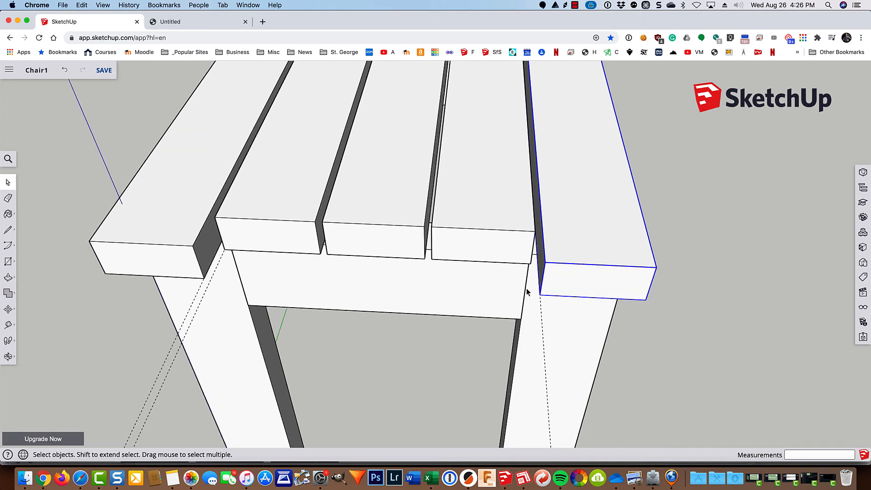
pyautogui.doubleClick(564, 284)
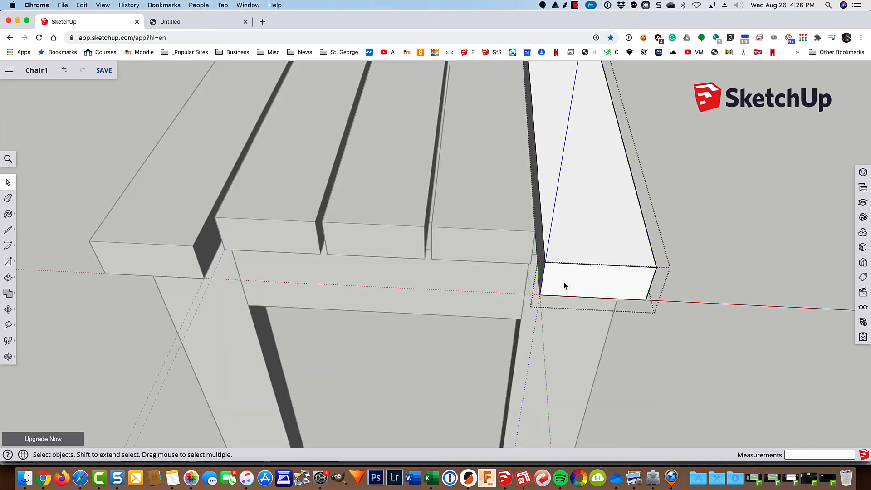
pyautogui.press('p')
pyautogui.moveTo(564, 286); pyautogui.dragTo(507, 253)
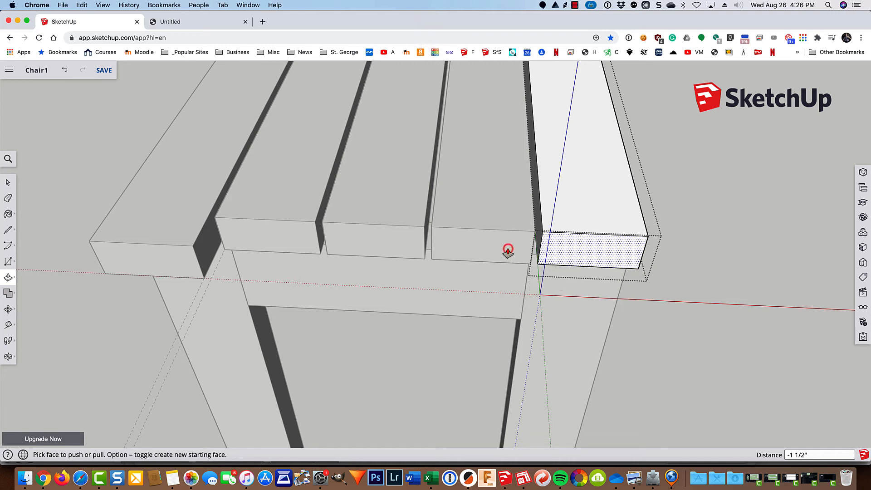
pyautogui.press('space')
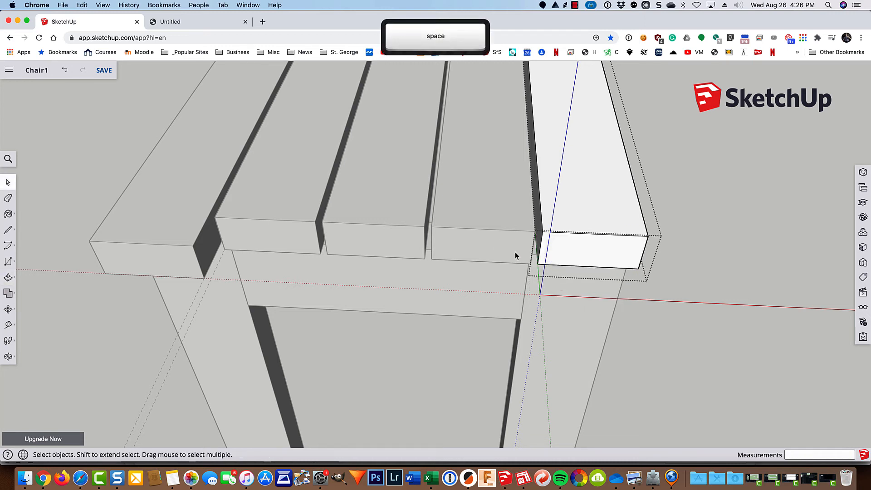
# Step: Close the right slat and open the left outer slat for push/pull trimming
pyautogui.click(701, 250)
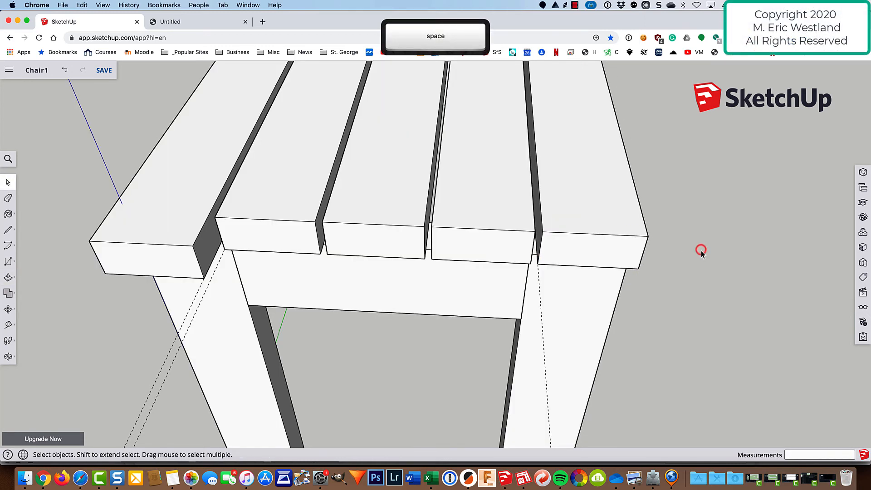
pyautogui.doubleClick(174, 263)
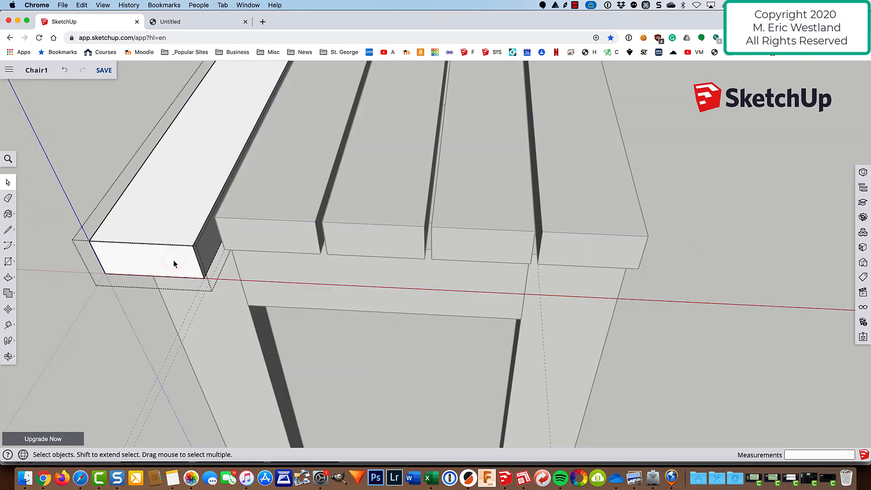
pyautogui.press('p')
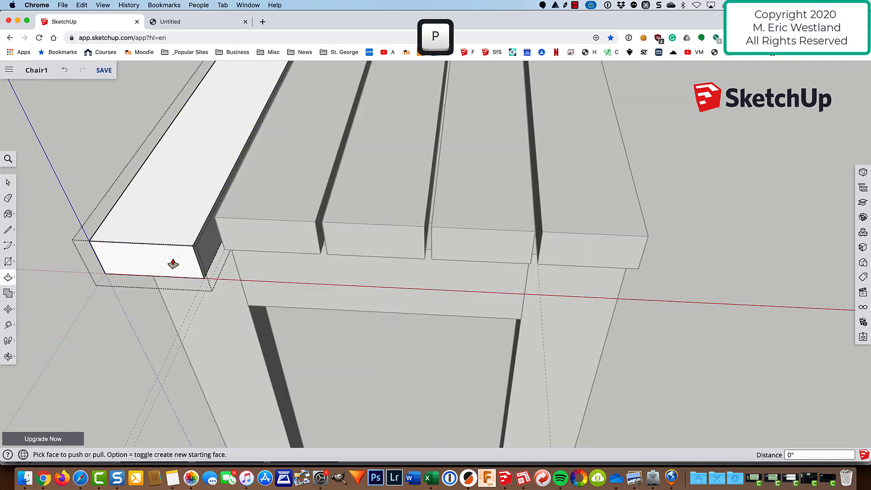
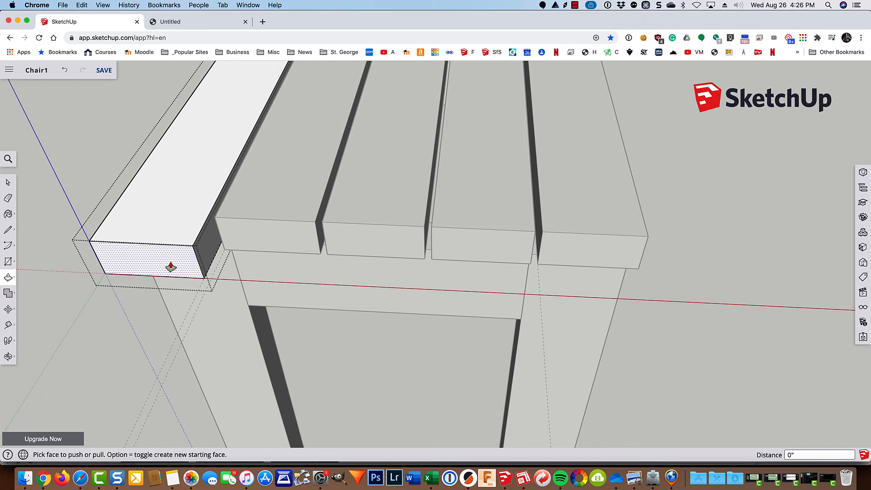
# Step: Push the left outer board's end face inward so it sits flush with the other boards
pyautogui.click(171, 265)
pyautogui.click(171, 261)
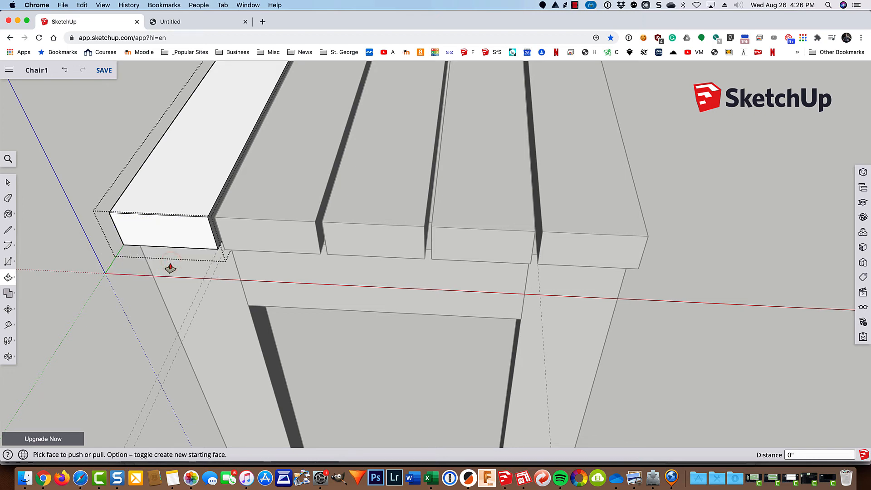
pyautogui.press('space')
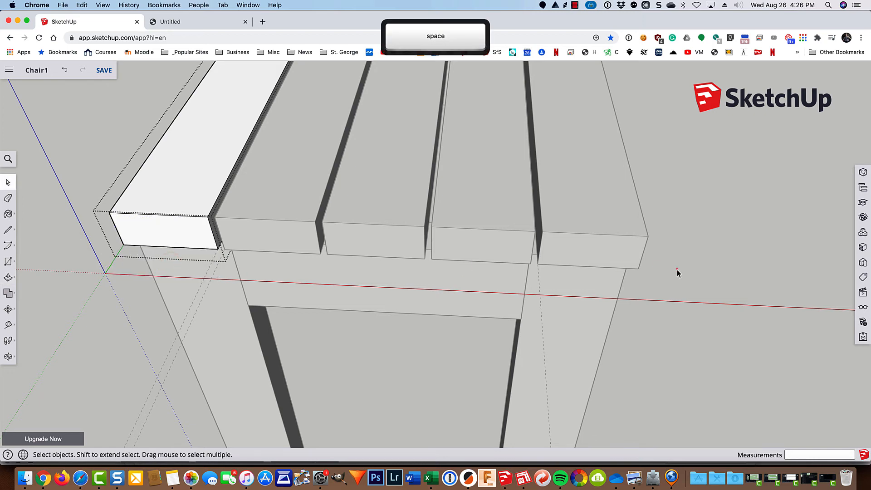
# Step: Zoom out and orbit the seat, then save the Chair1 model
pyautogui.scroll(-5, 677, 269)
pyautogui.moveTo(770, 245); pyautogui.dragTo(578, 338, button='middle')
pyautogui.scroll(-5, 577, 336)
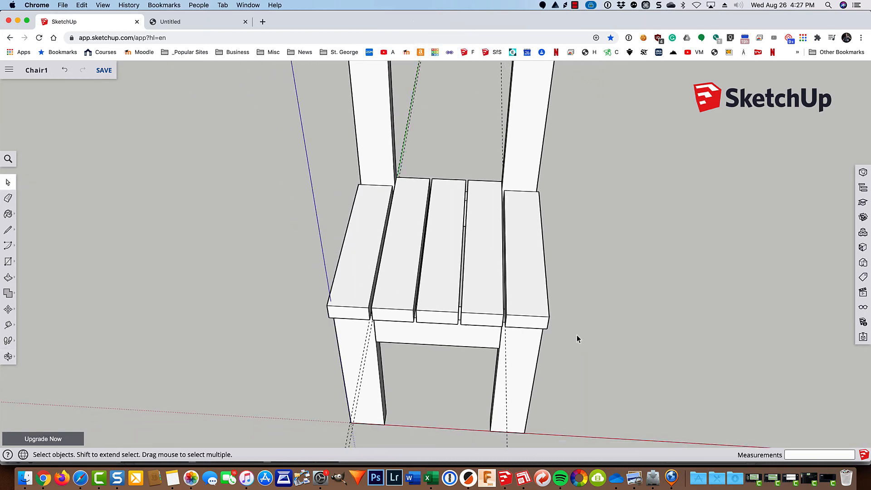
pyautogui.click(104, 72)
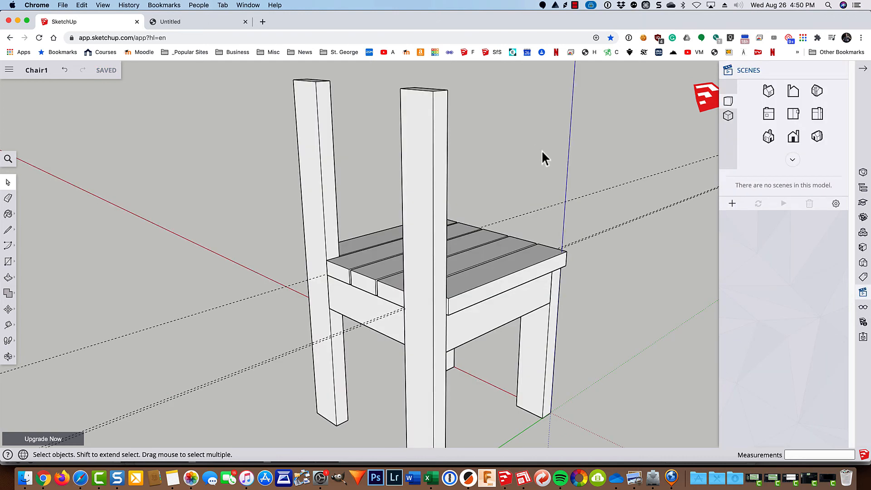
# Step: Draw a 3.5 by 1.5 inch rectangle at the top of the back post
pyautogui.press('r')
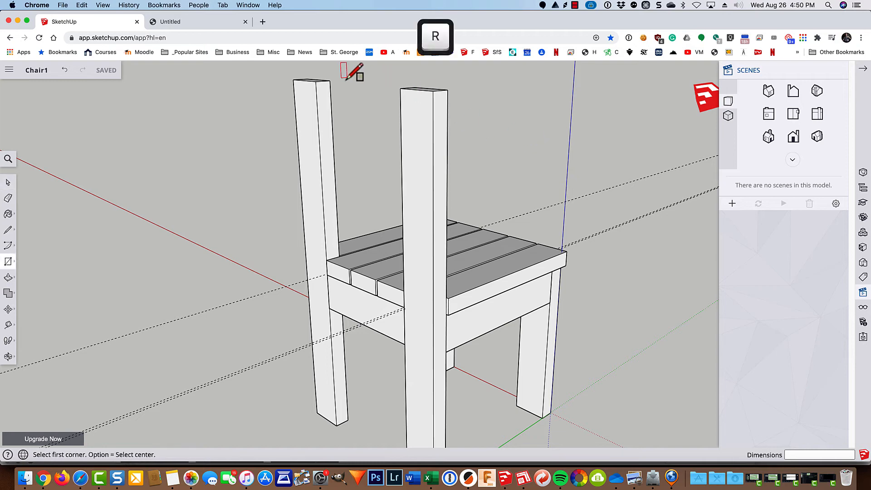
pyautogui.scroll(3, 288, 74)
pyautogui.scroll(4, 289, 74)
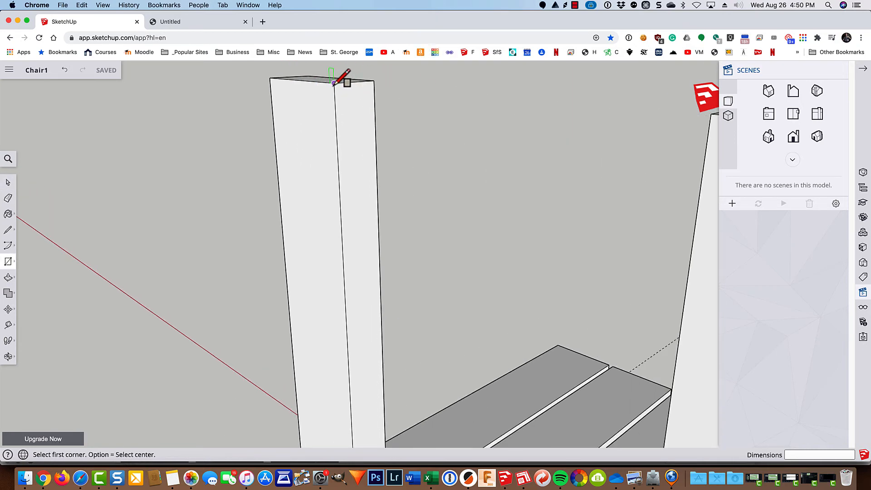
pyautogui.click(333, 83)
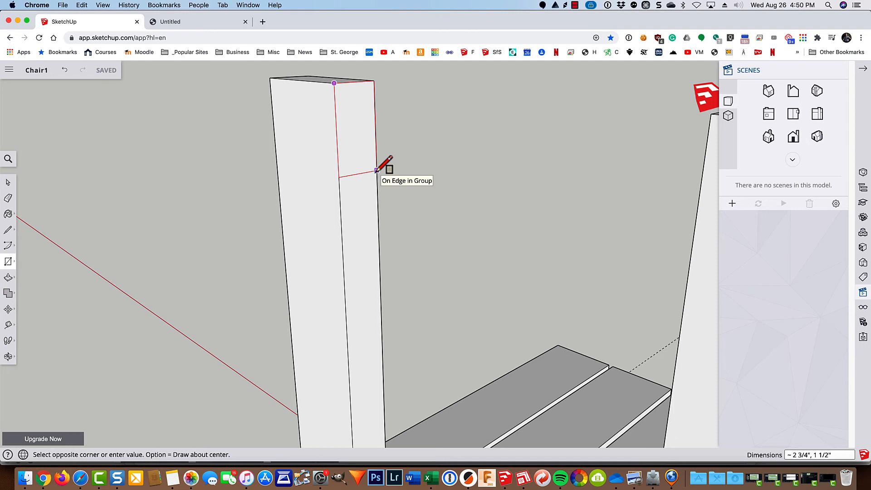
pyautogui.write('3.5')
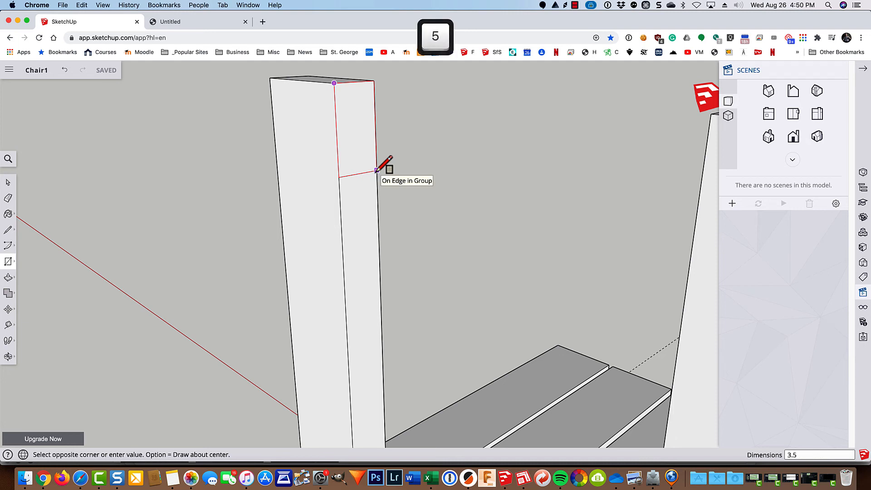
pyautogui.write(',1.5')
pyautogui.press('Return')
pyautogui.press('space')
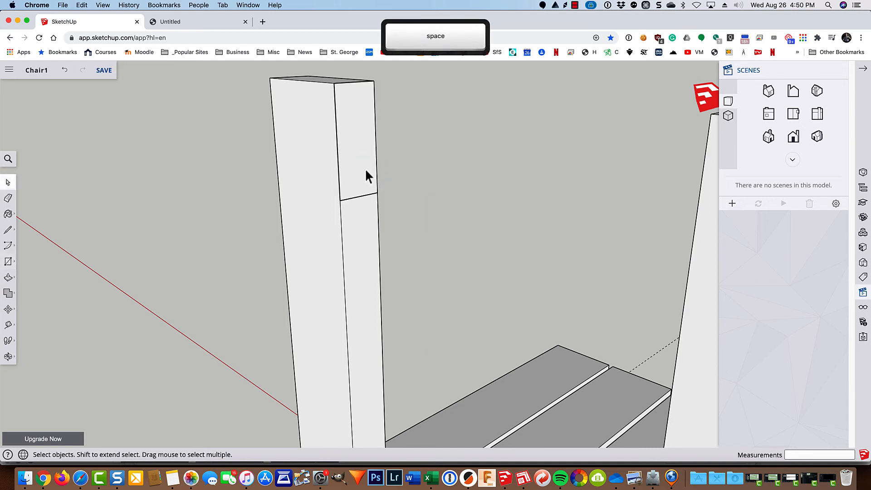
# Step: Extrude the rectangle 11 inches across to the opposite back post
pyautogui.click(362, 167)
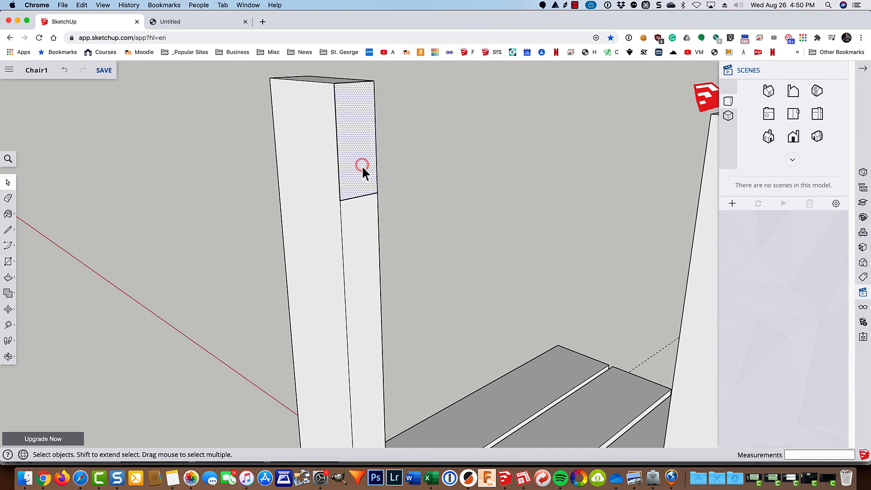
pyautogui.press('p')
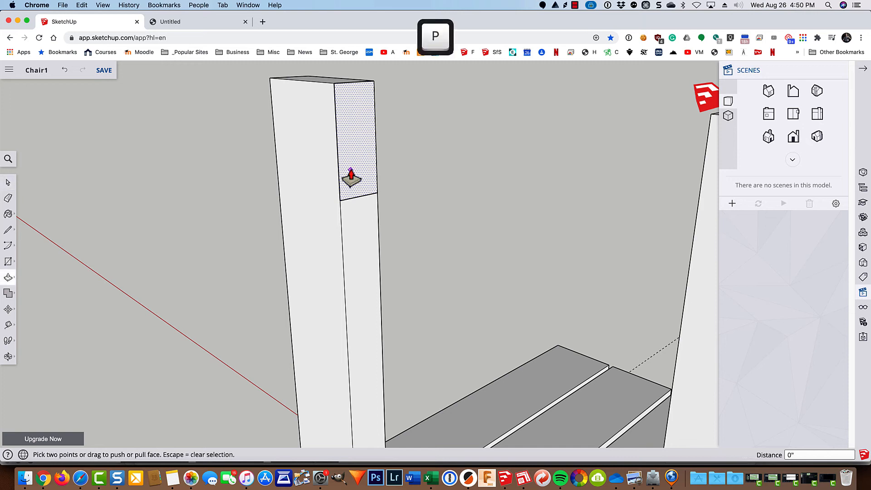
pyautogui.click(344, 175)
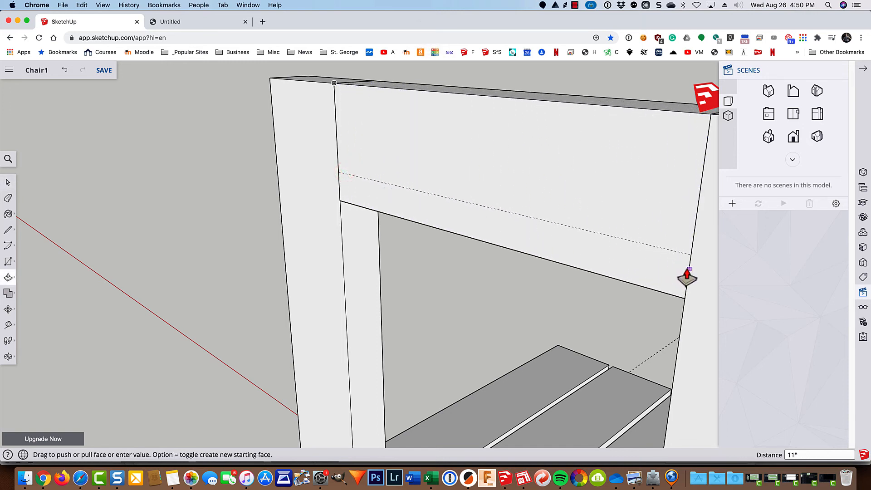
pyautogui.click(687, 274)
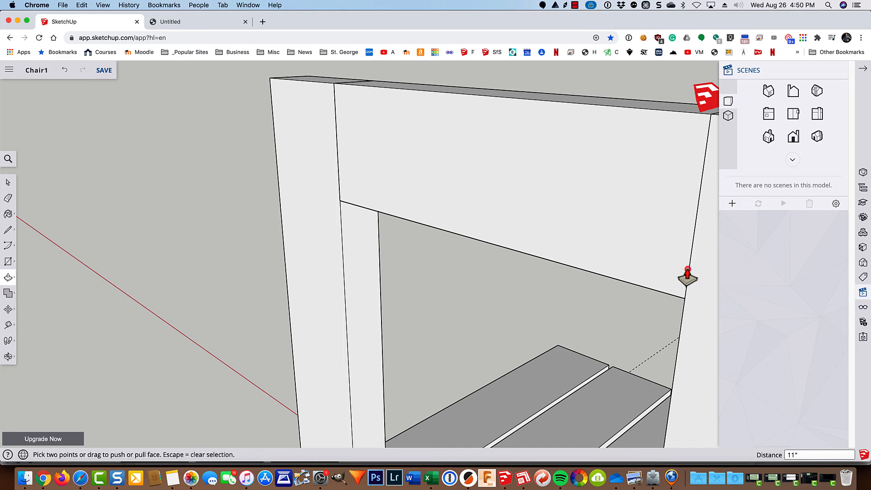
pyautogui.press('space')
pyautogui.click(537, 177)
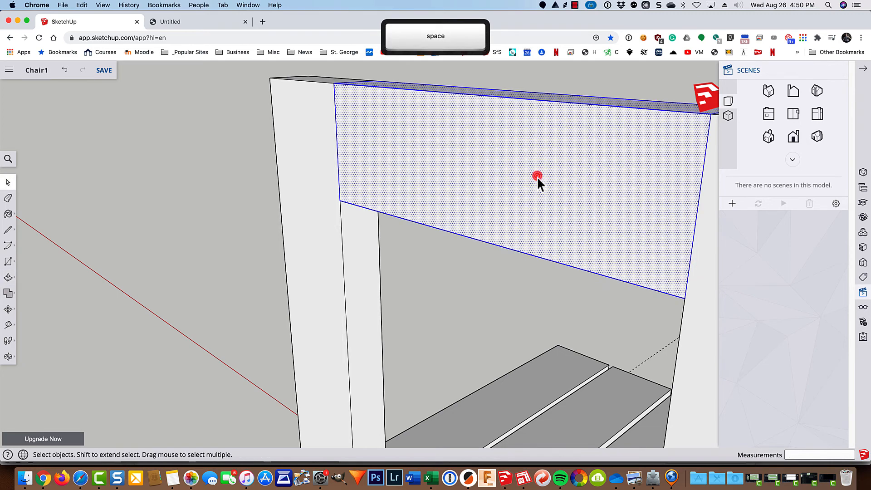
# Step: Make the top backrest rail a group and pan to show both posts
pyautogui.rightClick(536, 177)
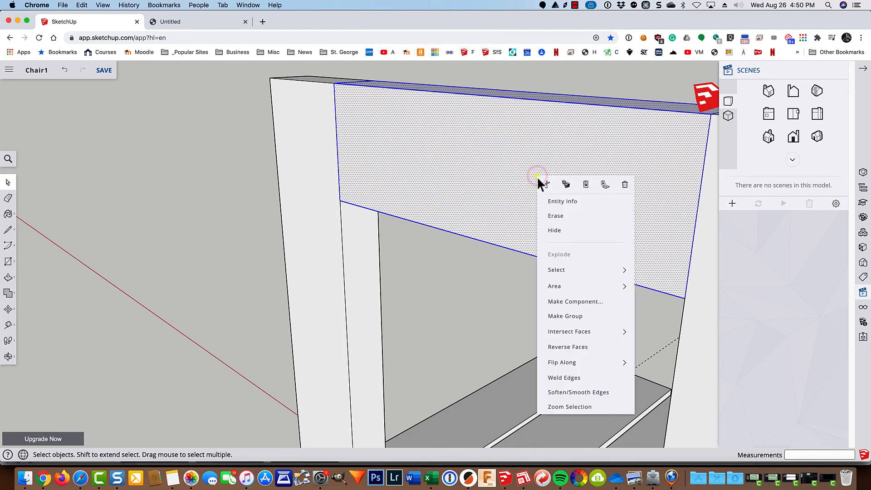
pyautogui.click(558, 316)
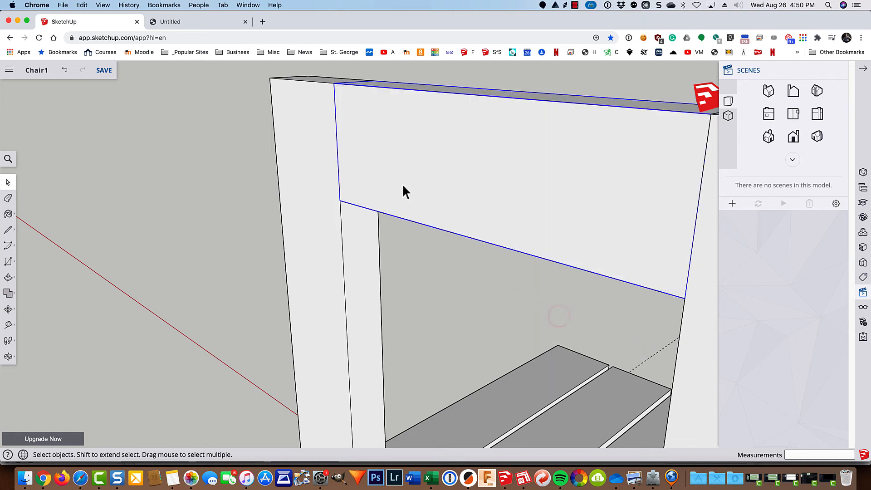
pyautogui.scroll(-3, 401, 185)
pyautogui.keyDown('shift'); pyautogui.moveTo(529, 224); pyautogui.dragTo(471, 185, button='middle'); pyautogui.keyUp('shift')
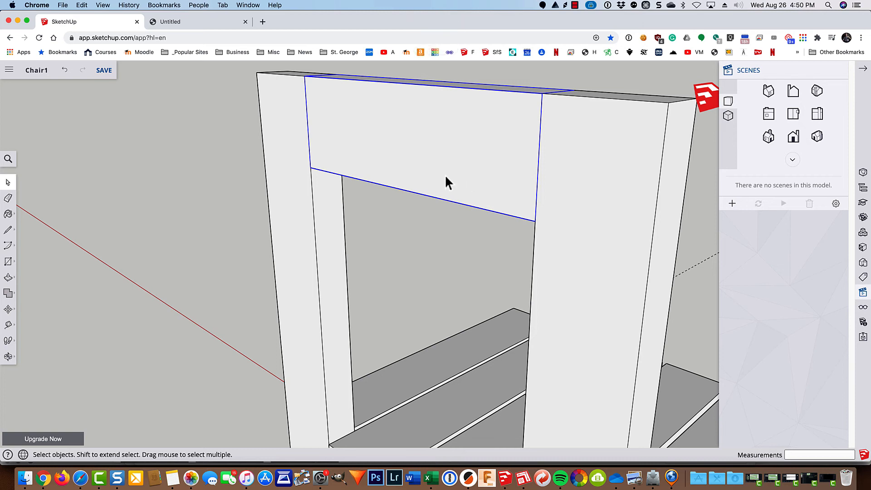
# Step: Copy the rail 4 13/16 inches lower between the posts, then zoom extents
pyautogui.press('m')
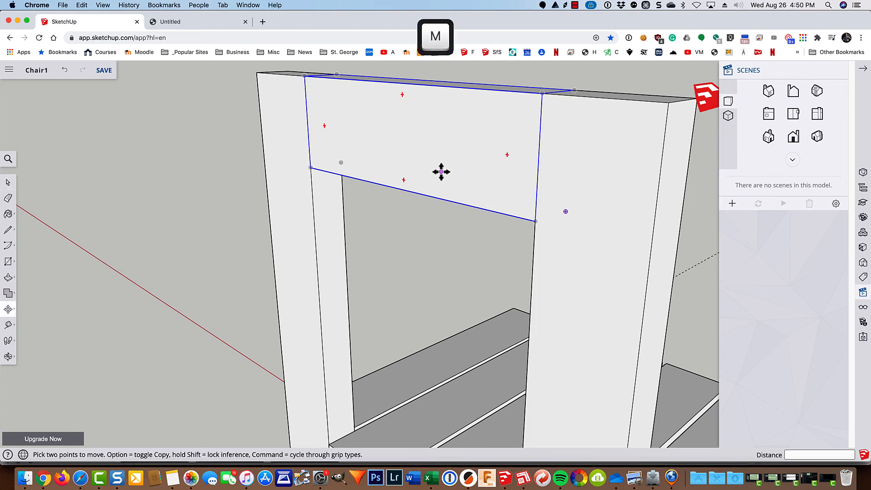
pyautogui.click(304, 76)
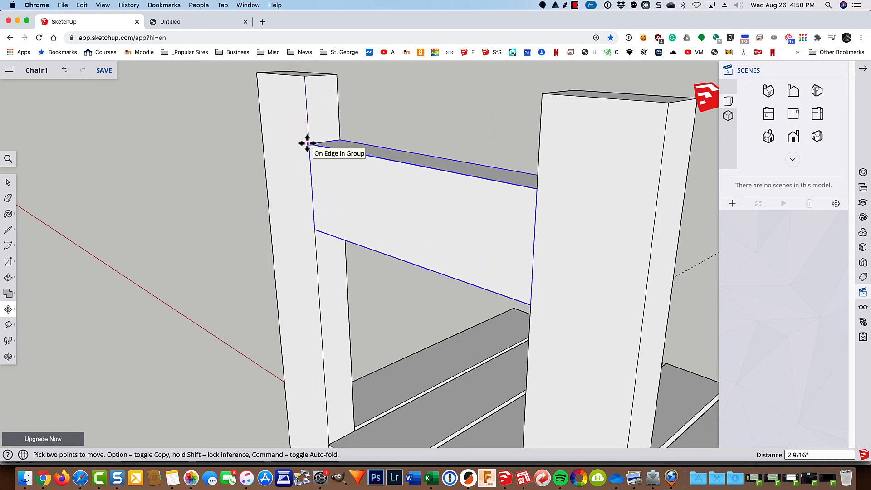
pyautogui.press('alt')
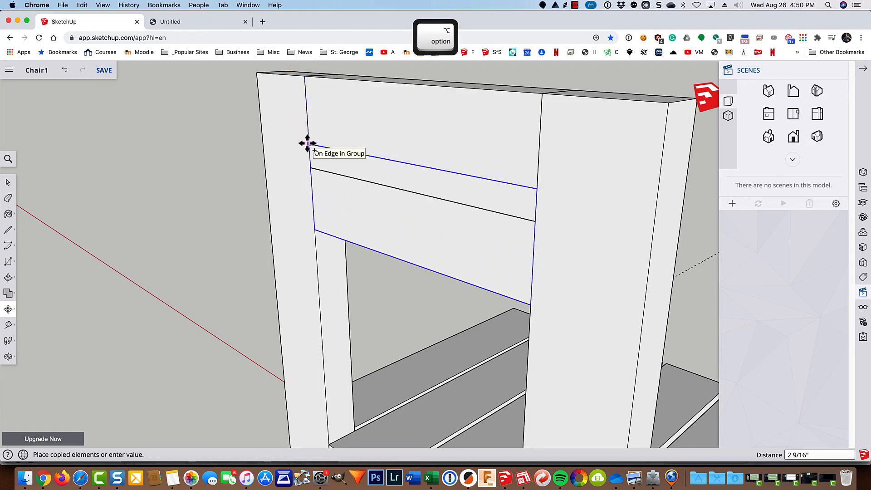
pyautogui.click(311, 200)
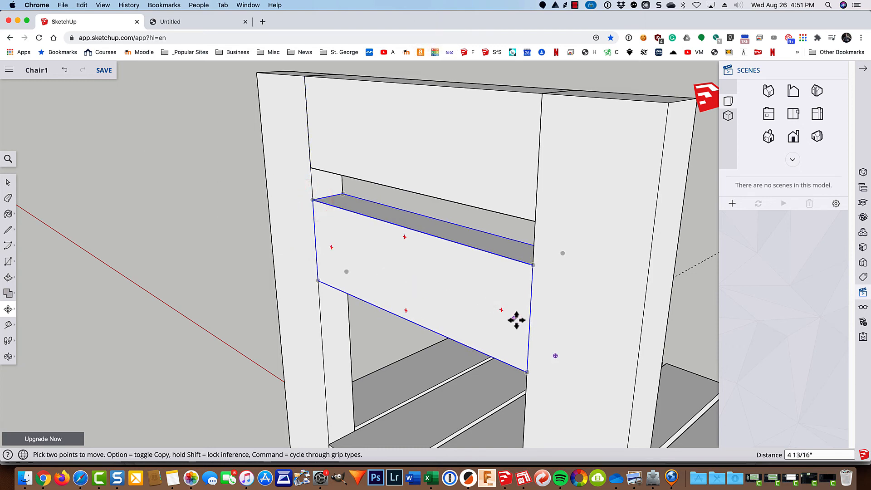
pyautogui.moveTo(592, 348); pyautogui.dragTo(230, 328, button='middle')
pyautogui.scroll(-1, 230, 328)
pyautogui.hotkey('shift', 'z')
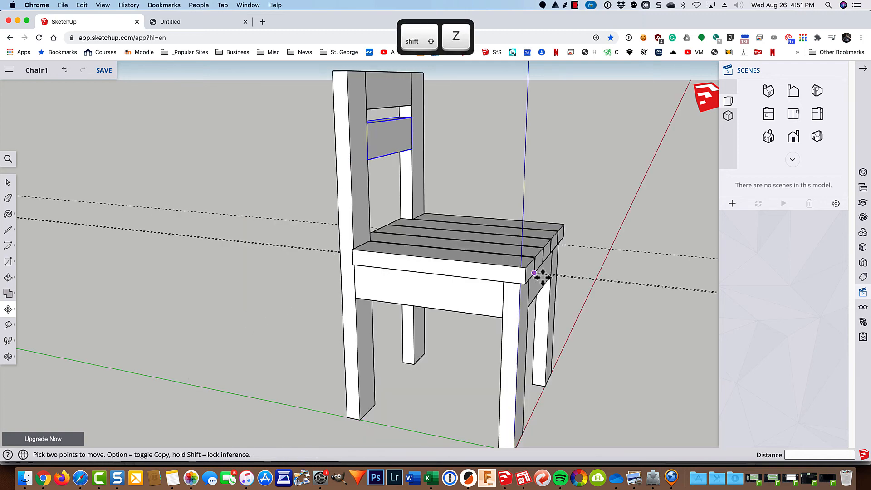
# Step: Erase the two dashed guide lines around the chair
pyautogui.moveTo(658, 298); pyautogui.dragTo(472, 322, button='middle')
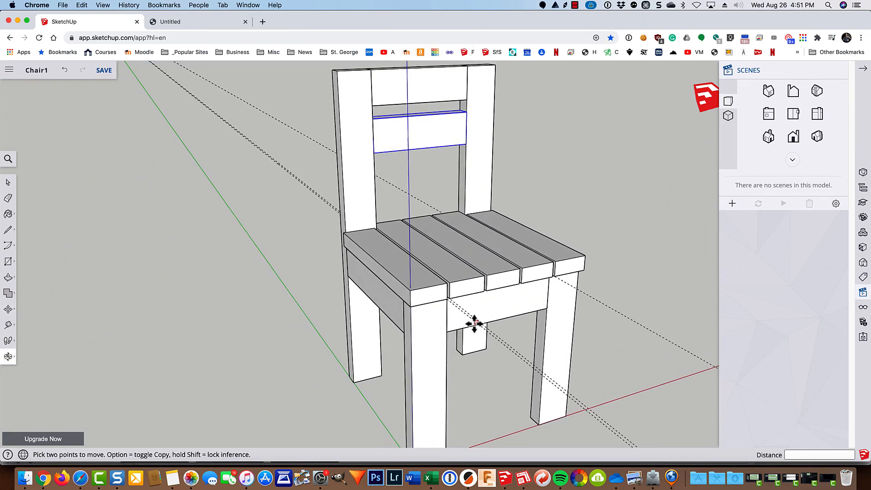
pyautogui.press('space')
pyautogui.click(604, 202)
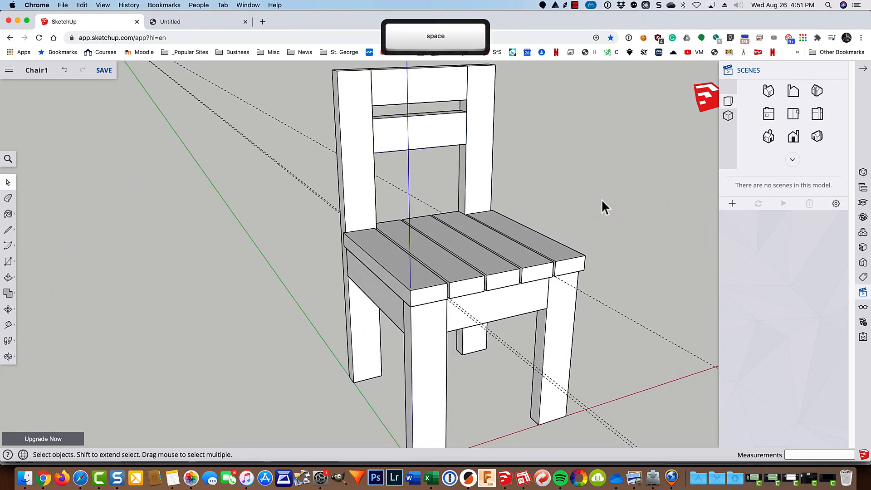
pyautogui.press('e')
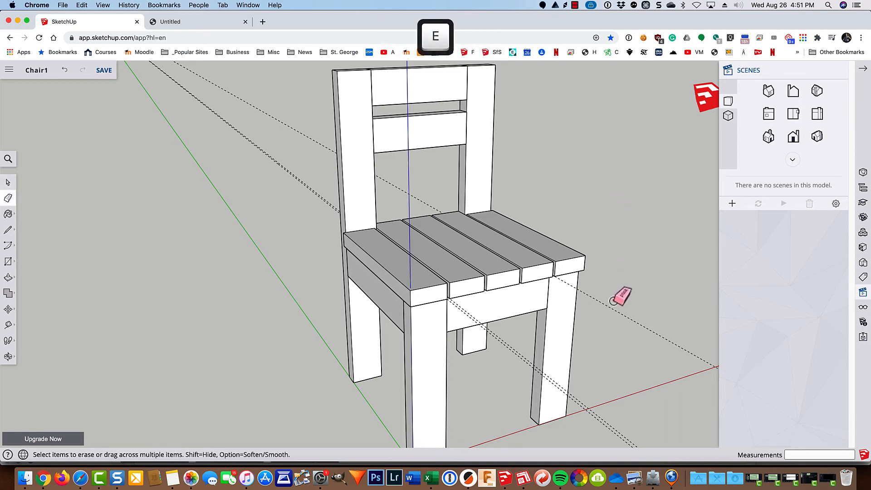
pyautogui.click(613, 301)
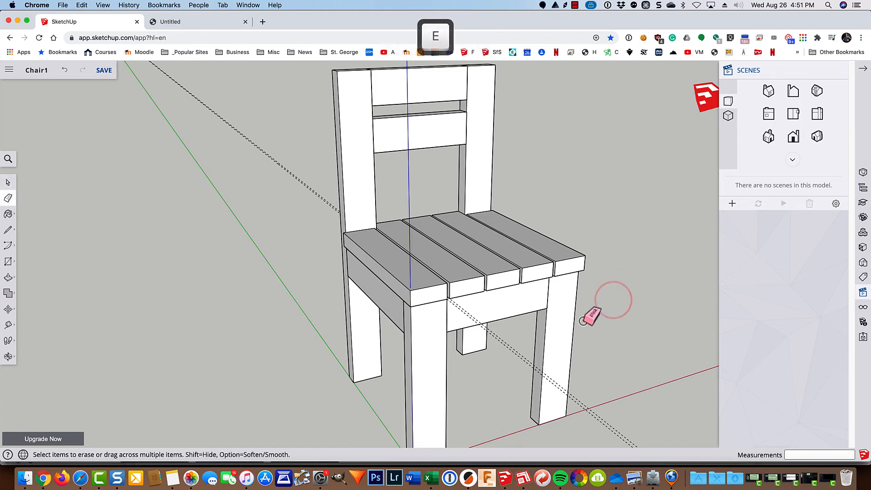
pyautogui.click(514, 346)
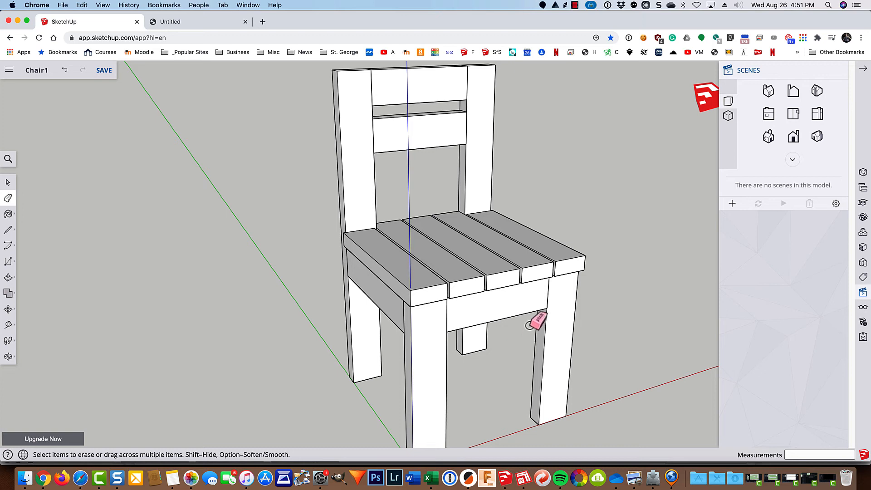
# Step: Open the display settings panel, zoom out, and pan the chair toward the centre
pyautogui.click(862, 307)
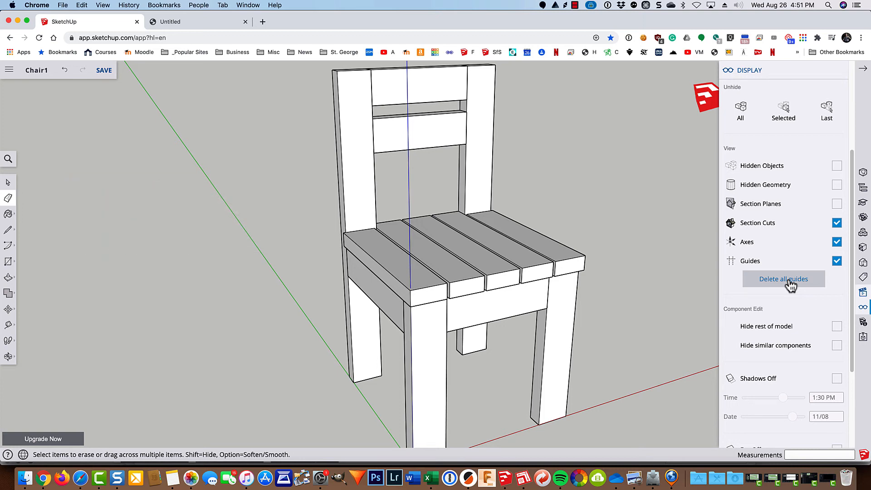
pyautogui.scroll(-3, 686, 258)
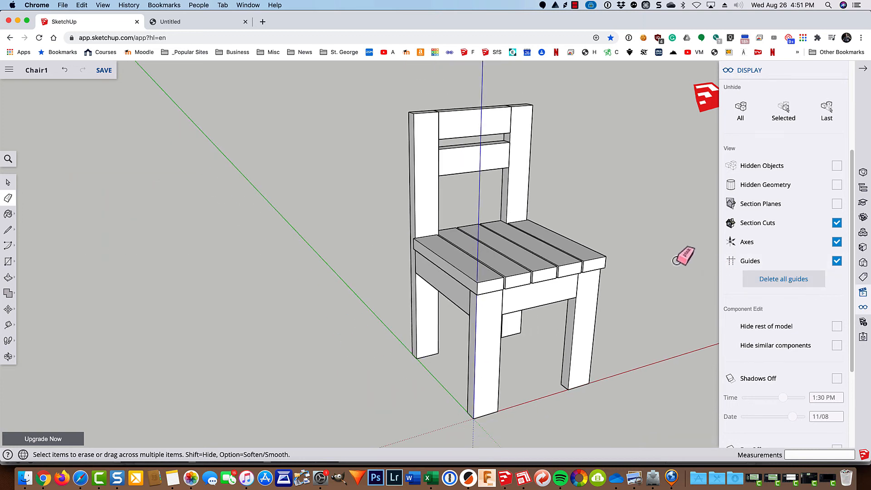
pyautogui.moveTo(680, 259)
pyautogui.keyDown('shift'); pyautogui.mouseDown(button='middle')
pyautogui.moveTo(555, 257)
pyautogui.moveTo(565, 256)
pyautogui.mouseUp(button='middle'); pyautogui.keyUp('shift')
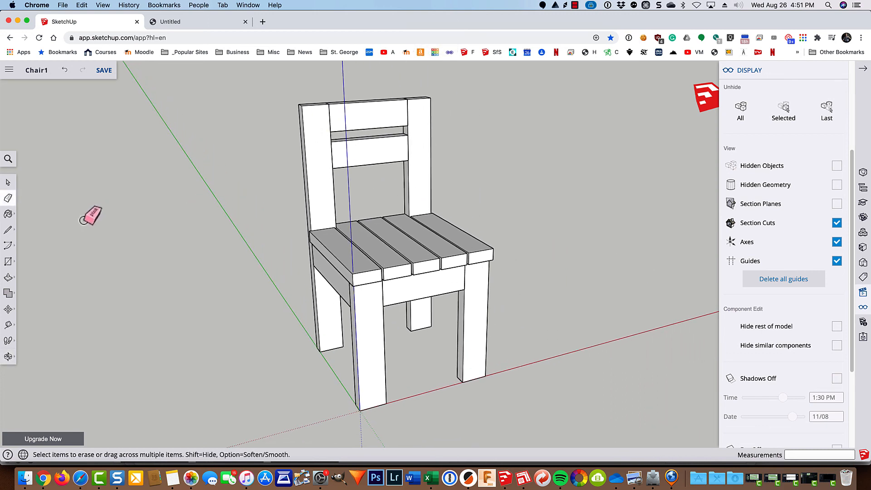
# Step: Pick the Paint Bucket and bring up the Wood materials swatches
pyautogui.click(8, 215)
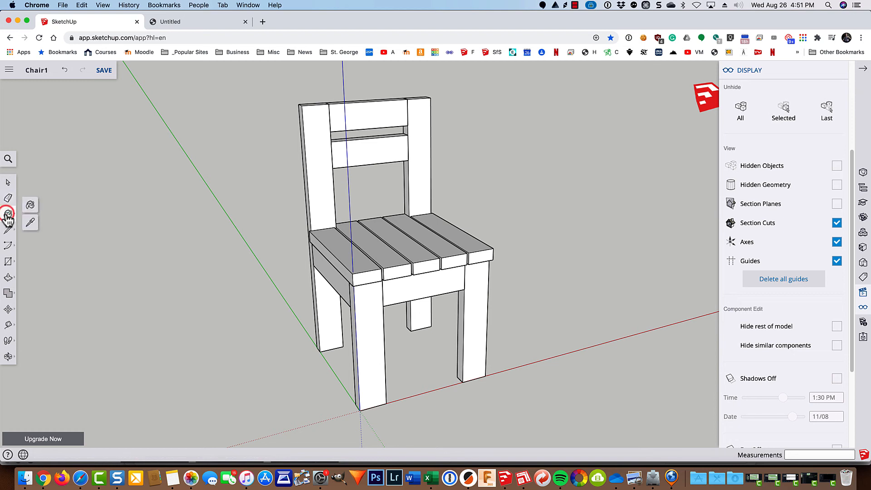
pyautogui.click(31, 207)
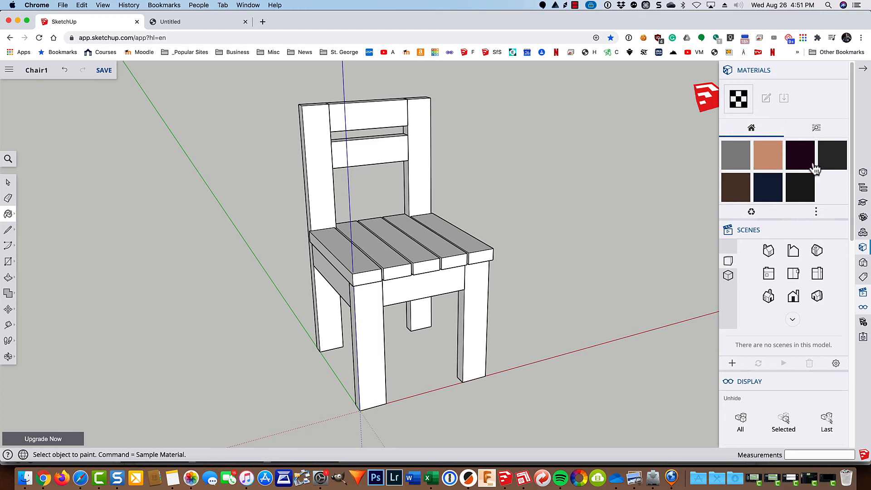
pyautogui.click(815, 127)
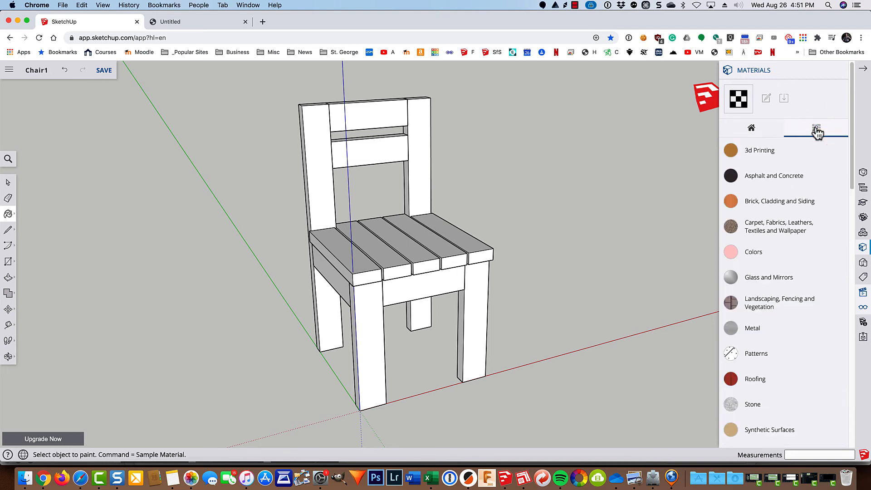
pyautogui.scroll(-3, 751, 240)
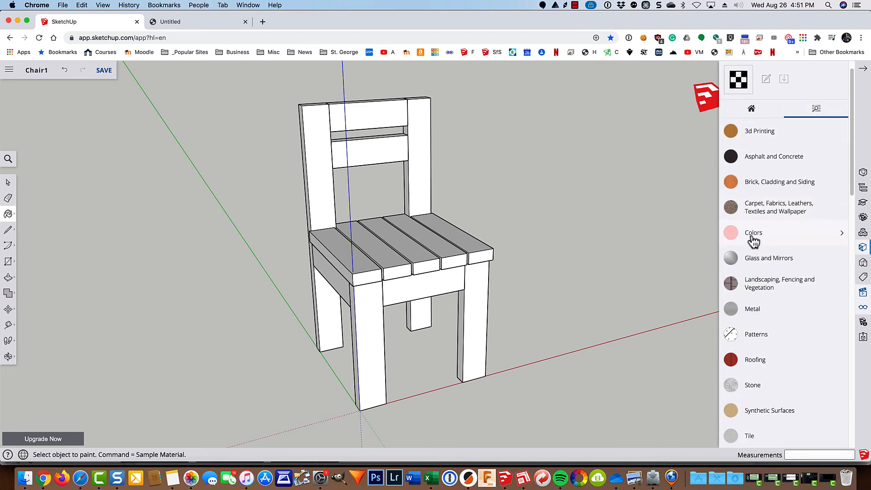
pyautogui.scroll(-4, 751, 240)
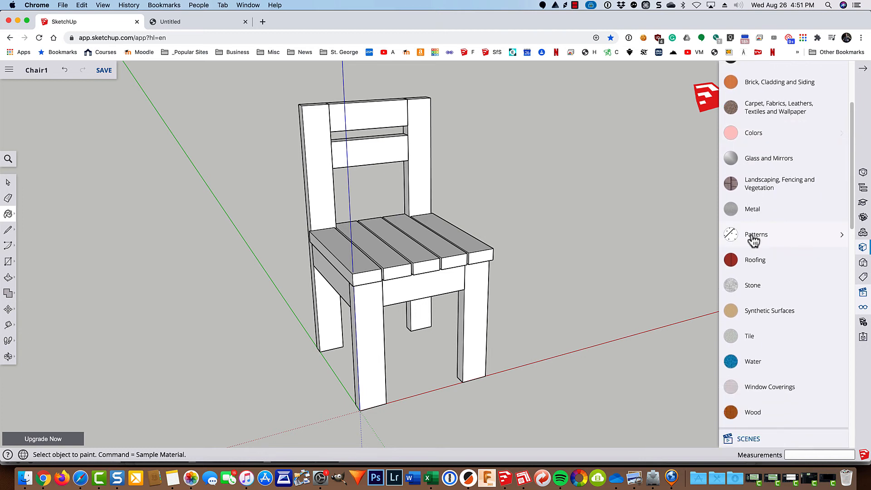
pyautogui.scroll(6, 752, 240)
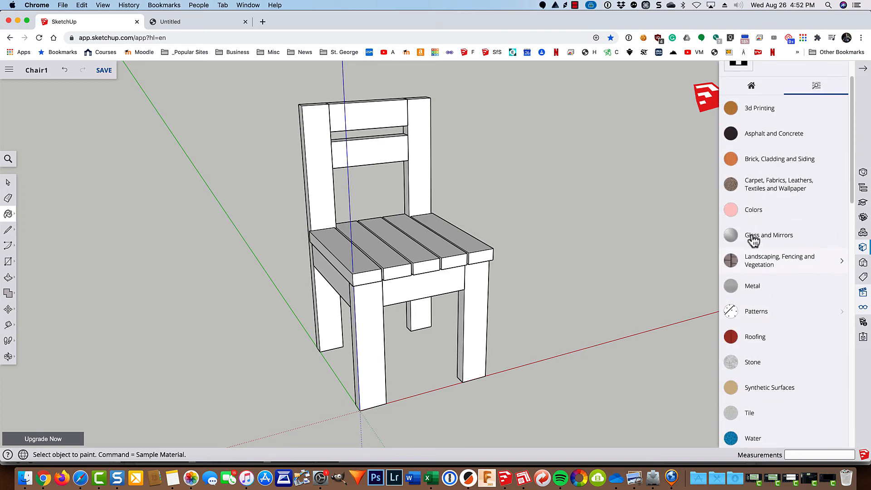
pyautogui.click(731, 253)
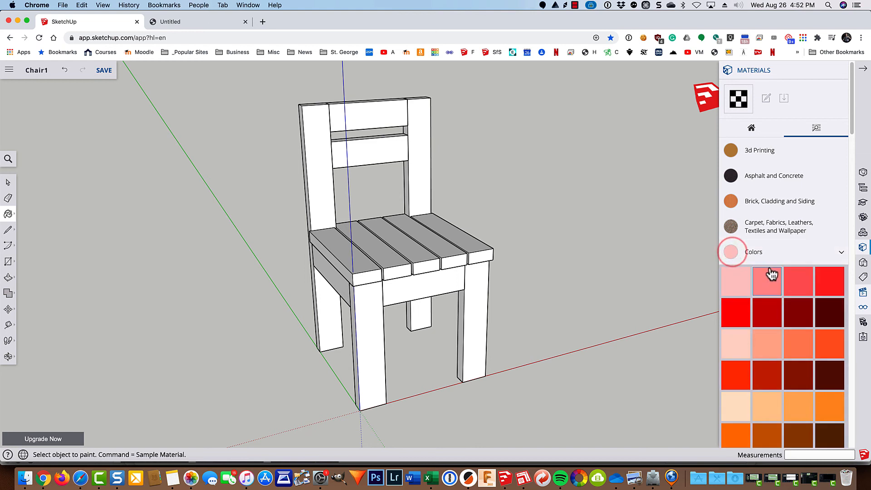
pyautogui.scroll(-5, 767, 271)
pyautogui.scroll(-10, 772, 271)
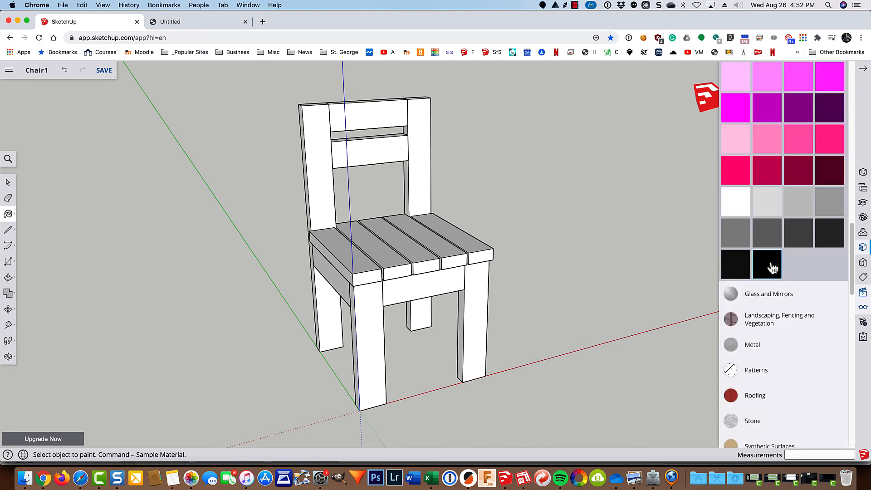
pyautogui.scroll(1, 772, 268)
pyautogui.scroll(-9, 772, 267)
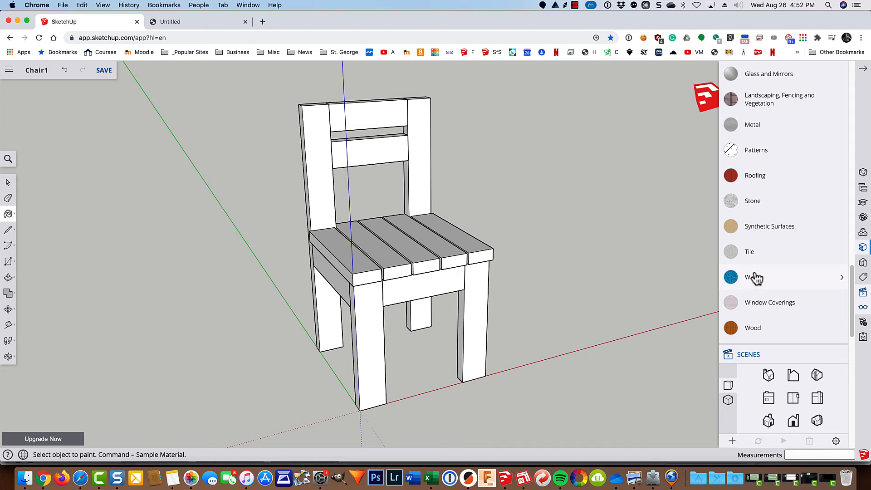
pyautogui.click(752, 329)
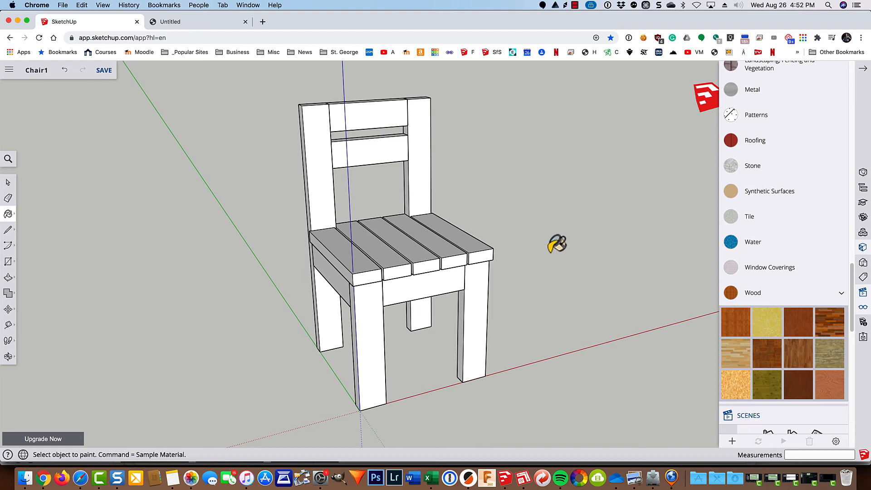
# Step: Paint three seat boards, then the whole selected chair, with the wood material
pyautogui.click(471, 240)
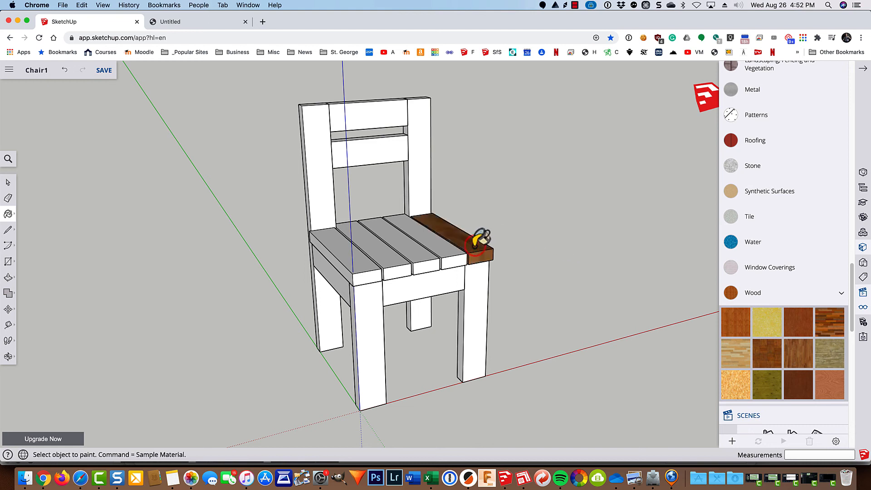
pyautogui.click(445, 250)
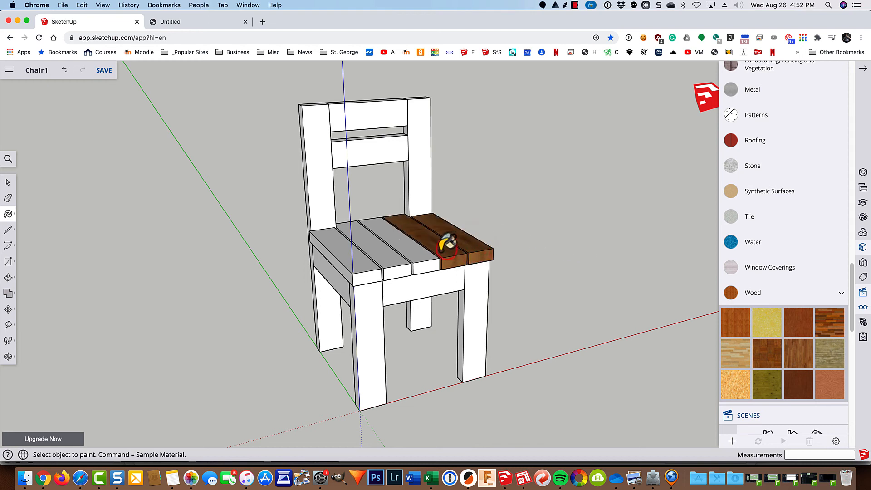
pyautogui.click(418, 255)
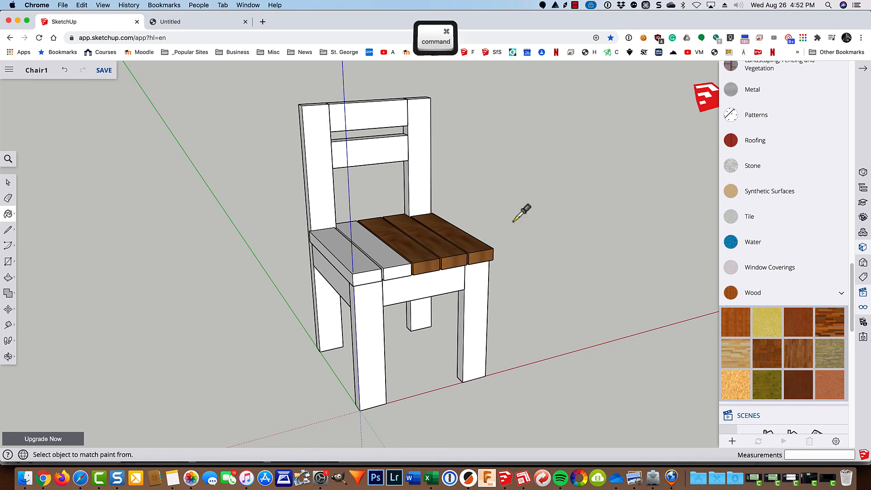
pyautogui.press('super+a')
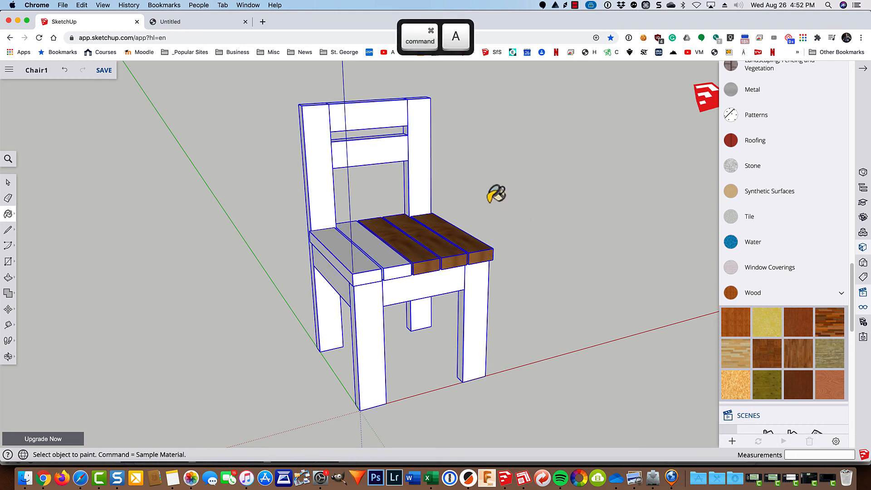
pyautogui.click(428, 175)
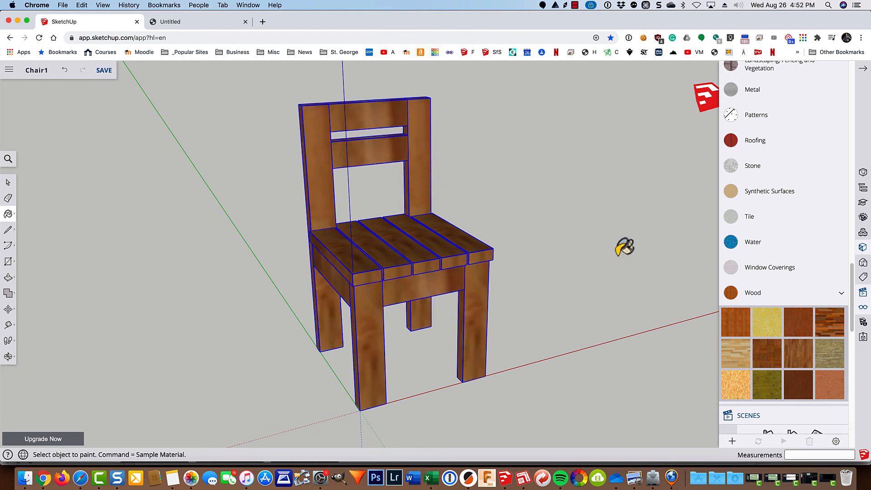
pyautogui.press('space')
pyautogui.click(573, 263)
pyautogui.moveTo(380, 372); pyautogui.dragTo(549, 352, button='middle')
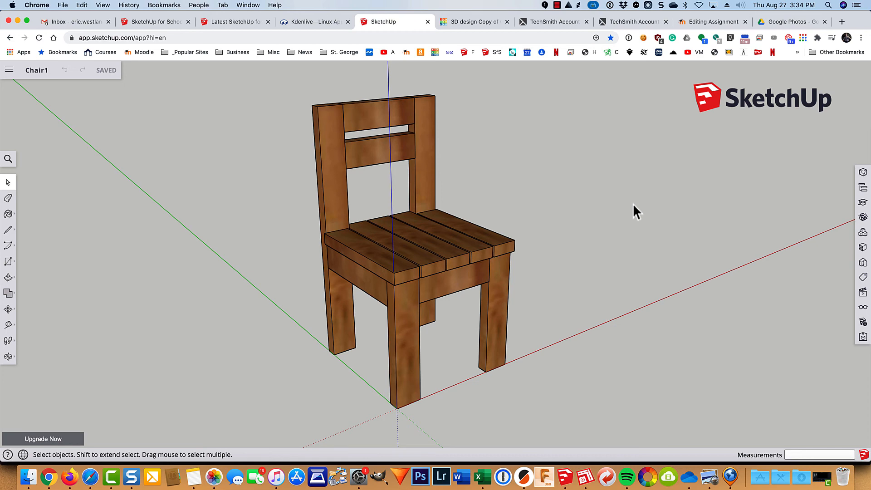
# Step: Orbit the chair to face-on, zoom out, and open the Display panel
pyautogui.press('o')
pyautogui.moveTo(625, 200); pyautogui.dragTo(604, 201)
pyautogui.press('space')
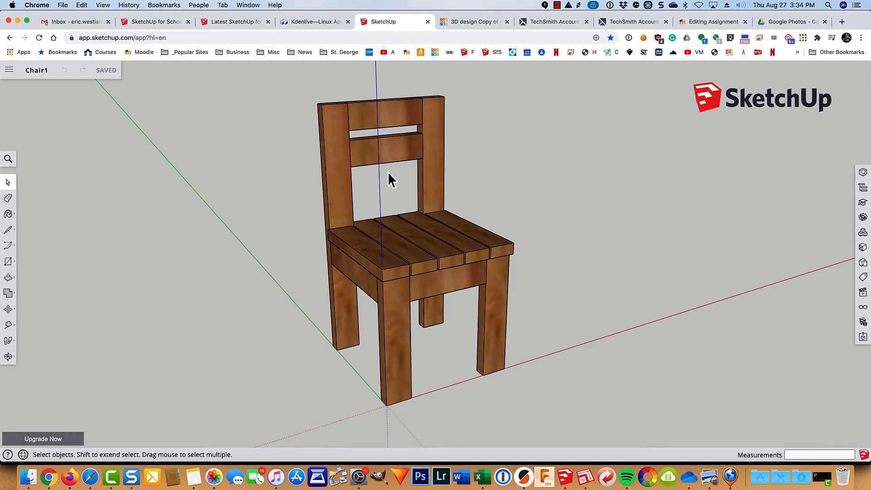
pyautogui.scroll(-5, 290, 199)
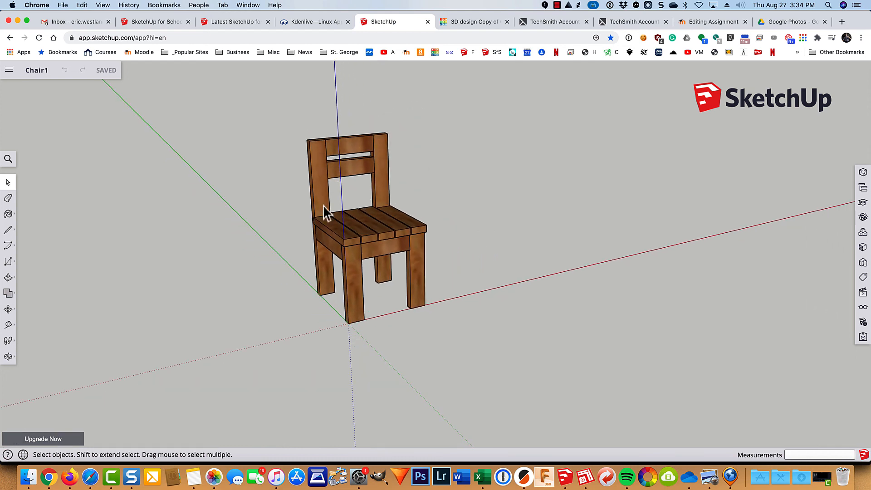
pyautogui.click(862, 306)
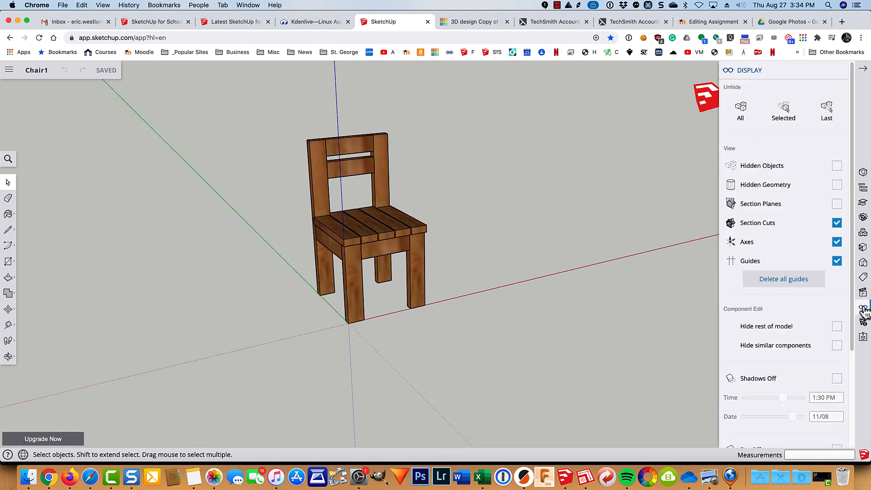
# Step: Show hidden objects, unhide the person scale figure, and zoom extents
pyautogui.click(836, 166)
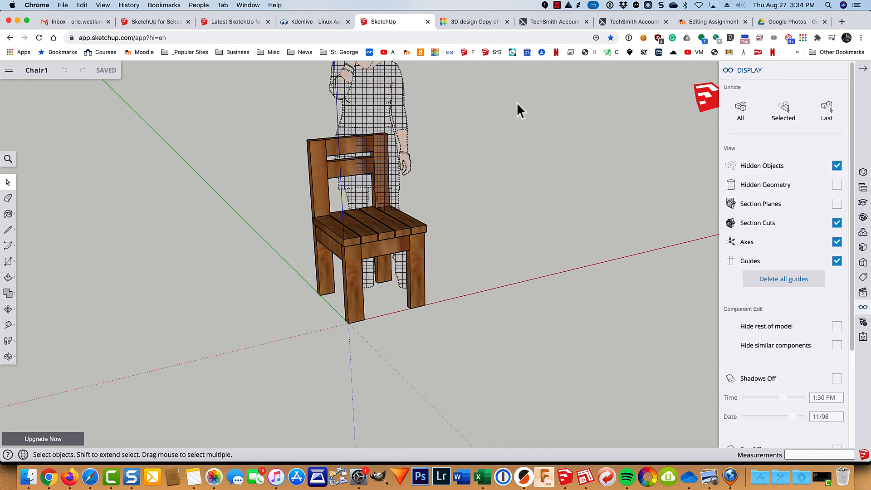
pyautogui.rightClick(365, 87)
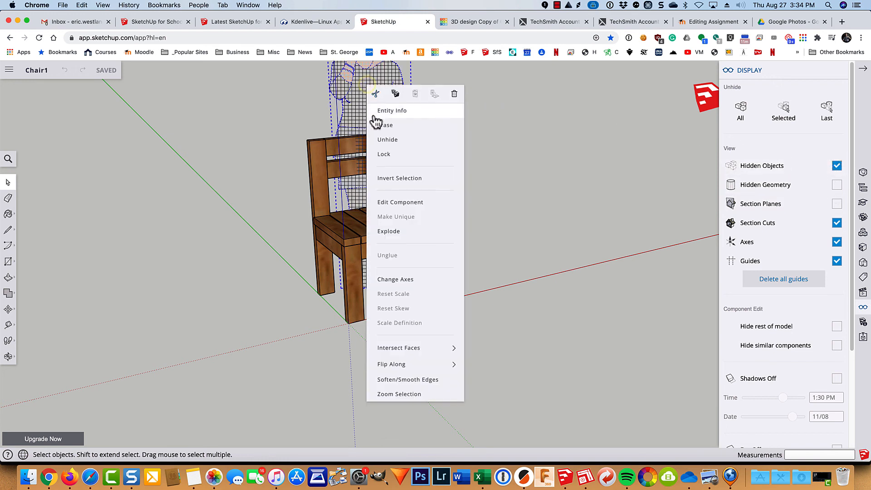
pyautogui.click(380, 143)
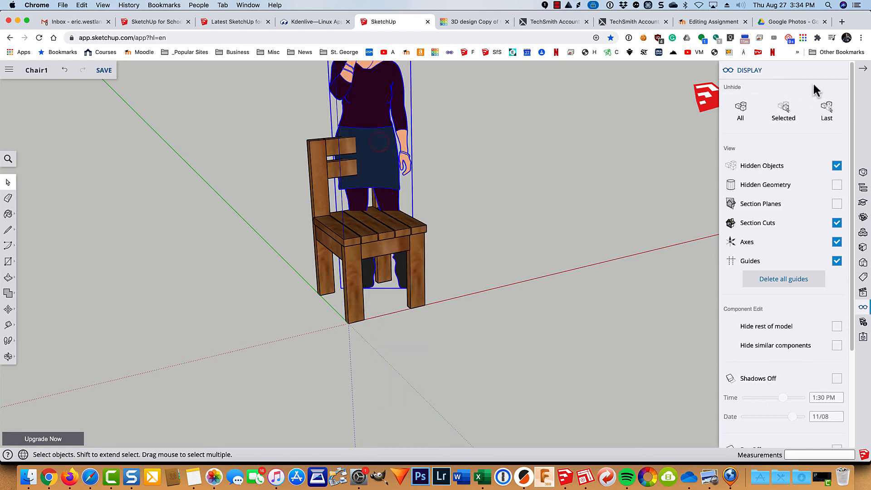
pyautogui.click(862, 71)
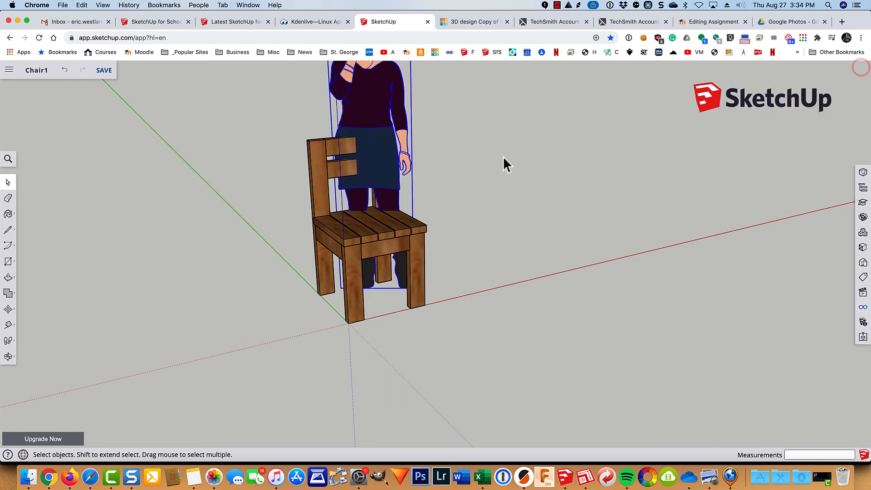
pyautogui.hotkey('shift', 'z')
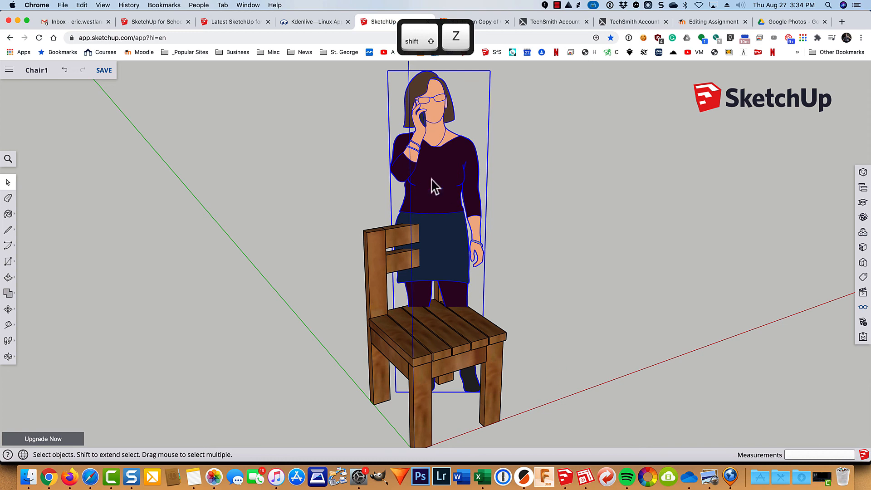
# Step: Move the scale figure to stand to the right of the chair
pyautogui.click(439, 189)
pyautogui.click(483, 189)
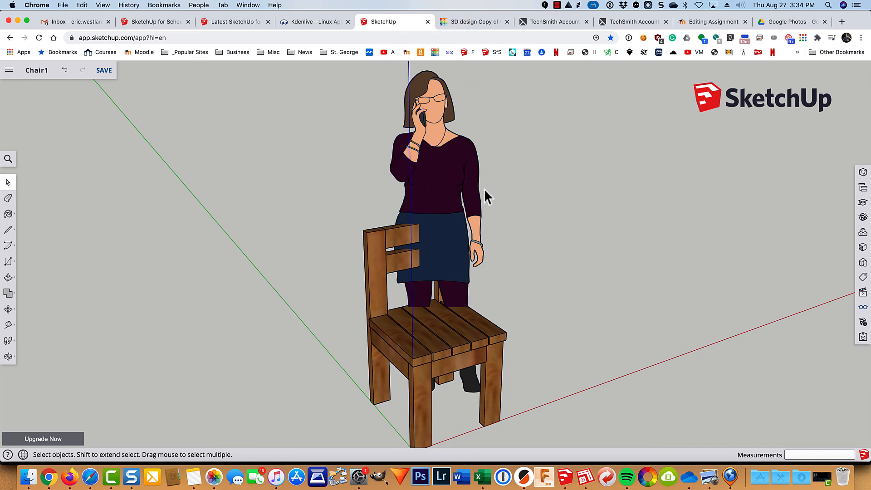
pyautogui.click(416, 176)
pyautogui.press('m')
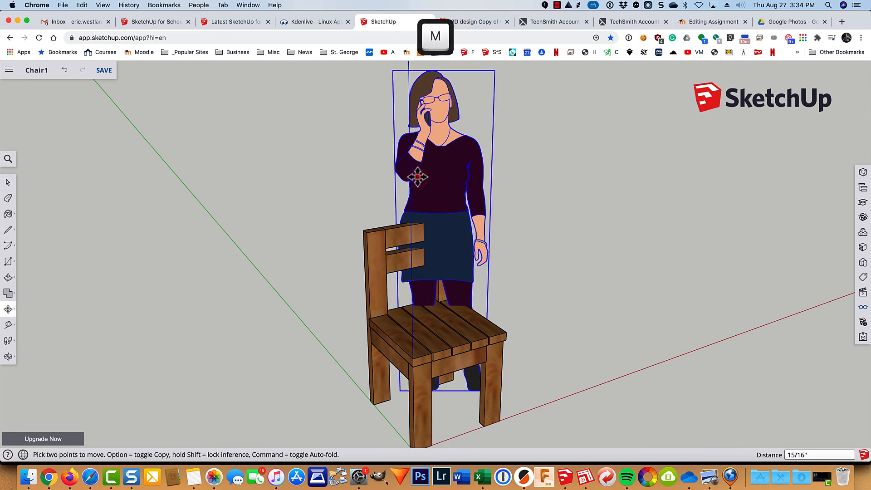
pyautogui.click(416, 176)
pyautogui.click(557, 180)
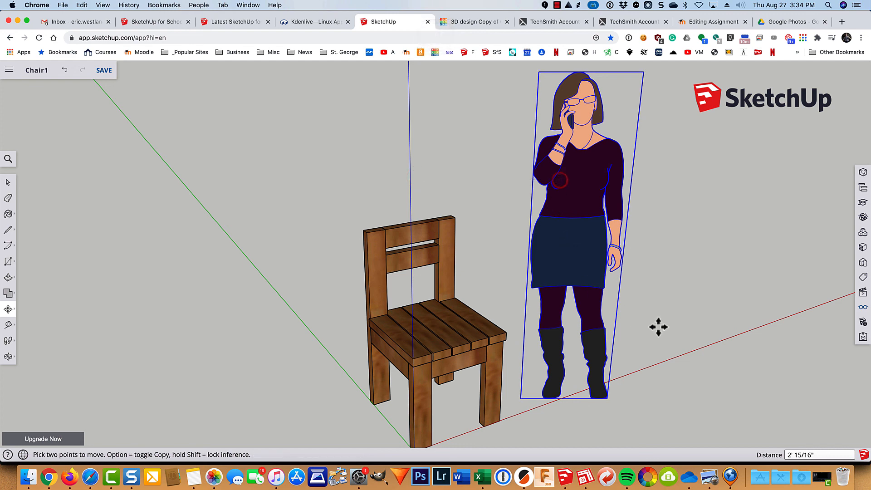
# Step: Orbit around the chair and figure, then open the Scenes views panel
pyautogui.press('o')
pyautogui.moveTo(680, 322); pyautogui.dragTo(571, 340)
pyautogui.moveTo(572, 340); pyautogui.dragTo(335, 311, button='middle')
pyautogui.moveTo(710, 398); pyautogui.dragTo(804, 349, button='middle')
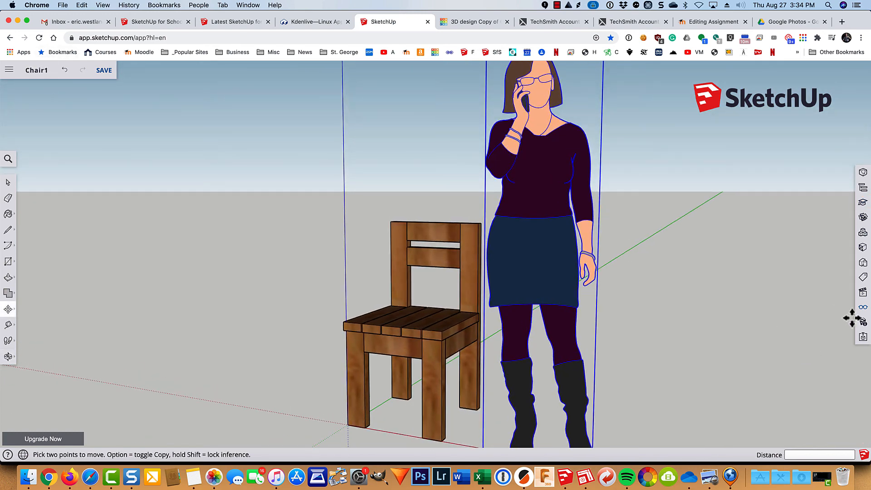
pyautogui.click(862, 292)
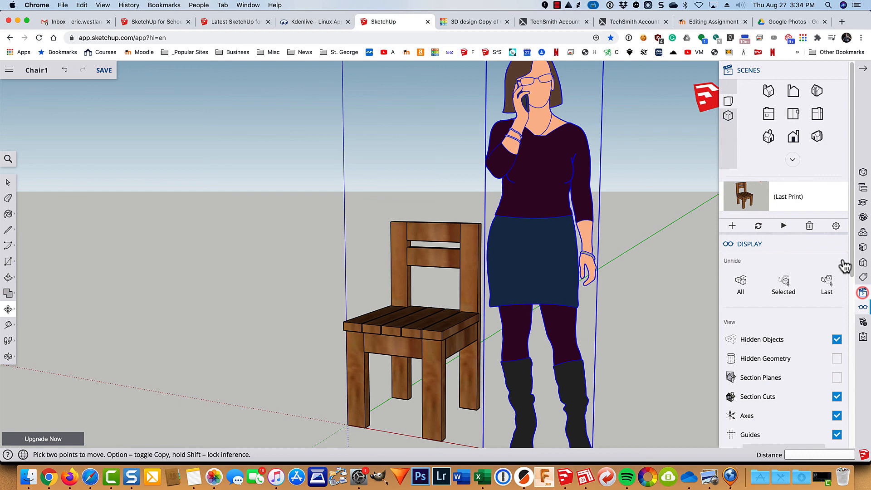
# Step: Compare chair and figure in side, parallel-projection front, and right views
pyautogui.click(768, 119)
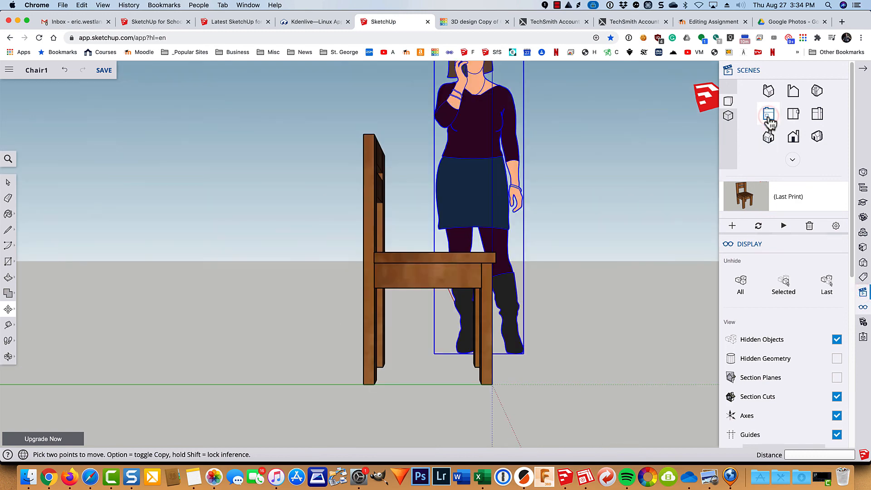
pyautogui.click(727, 117)
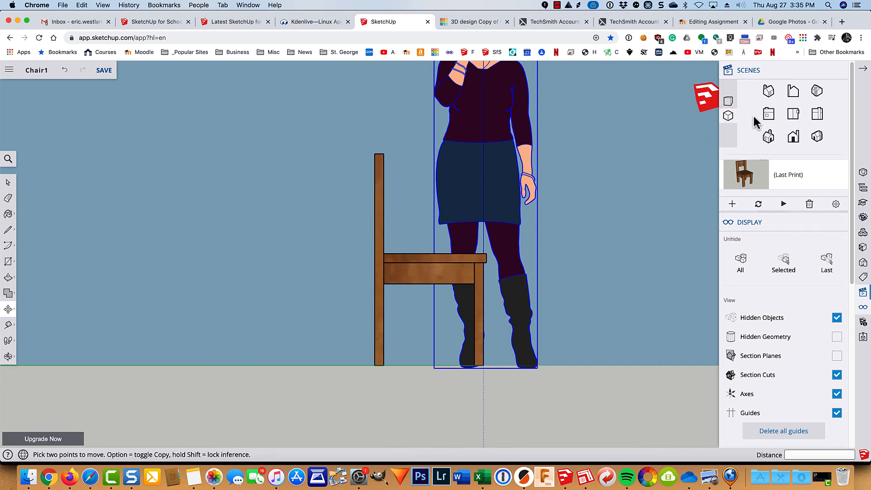
pyautogui.click(792, 92)
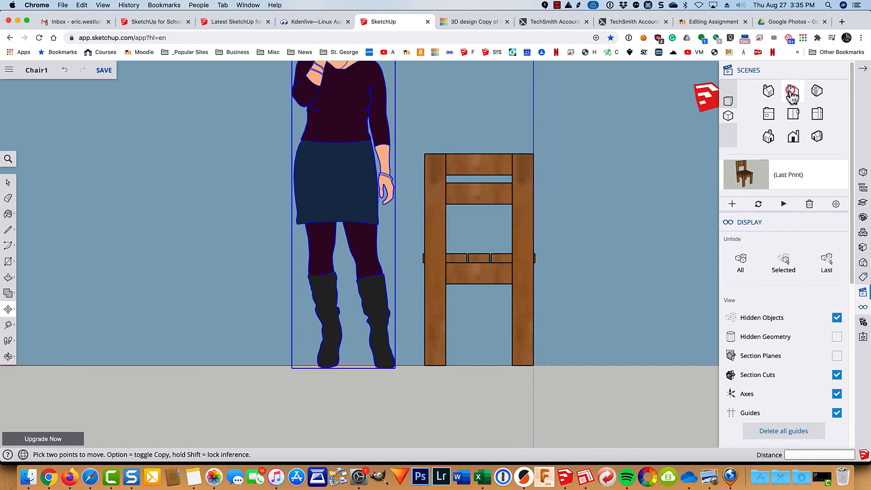
pyautogui.click(819, 115)
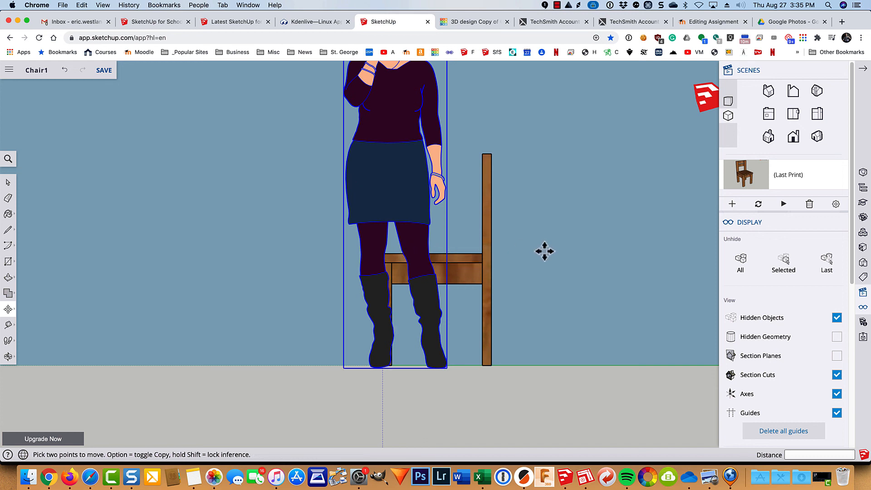
# Step: Orbit back to a three-quarter view and hide the scale figure
pyautogui.press('o')
pyautogui.moveTo(560, 260); pyautogui.dragTo(680, 297)
pyautogui.press('m')
pyautogui.press('o')
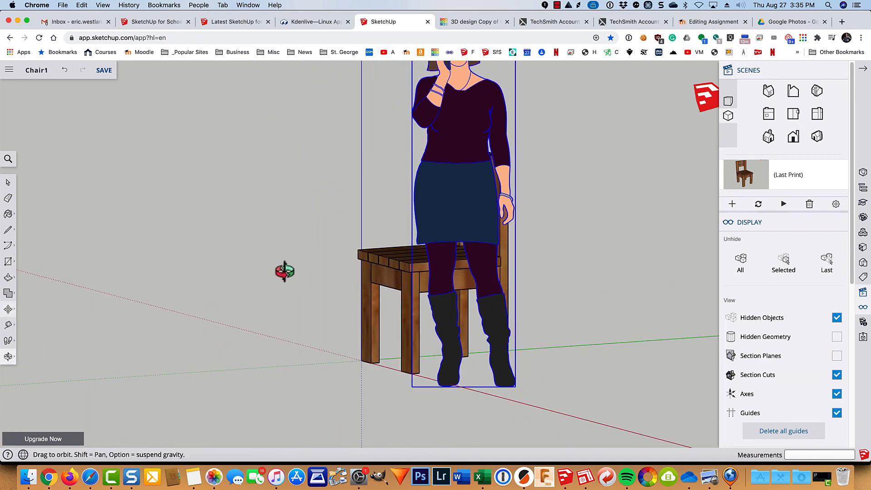
pyautogui.moveTo(284, 270); pyautogui.dragTo(494, 309)
pyautogui.press('m')
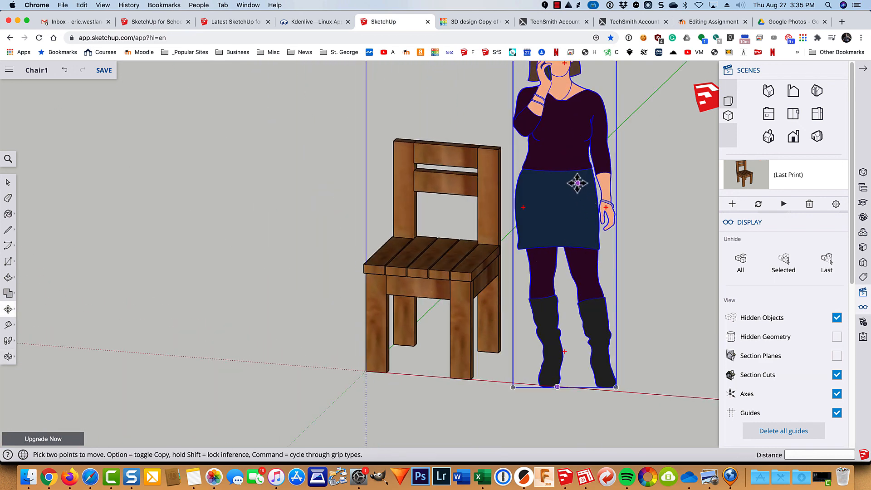
pyautogui.press('space')
pyautogui.rightClick(544, 170)
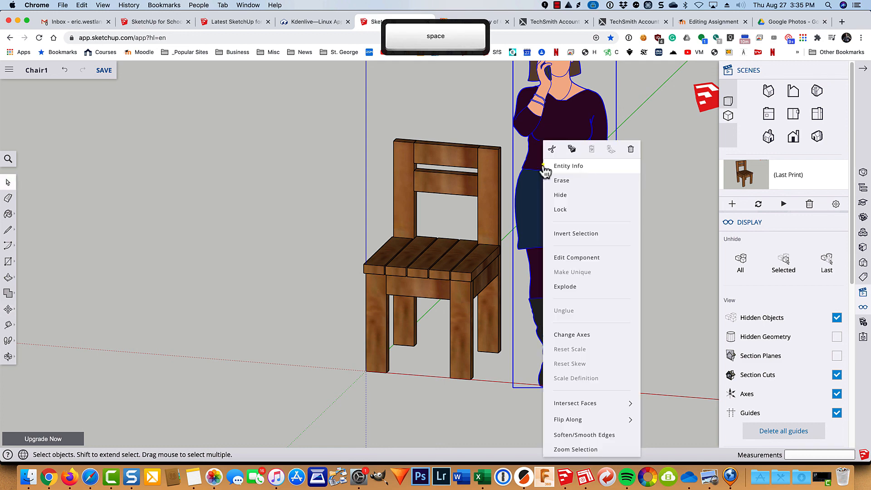
pyautogui.click(558, 195)
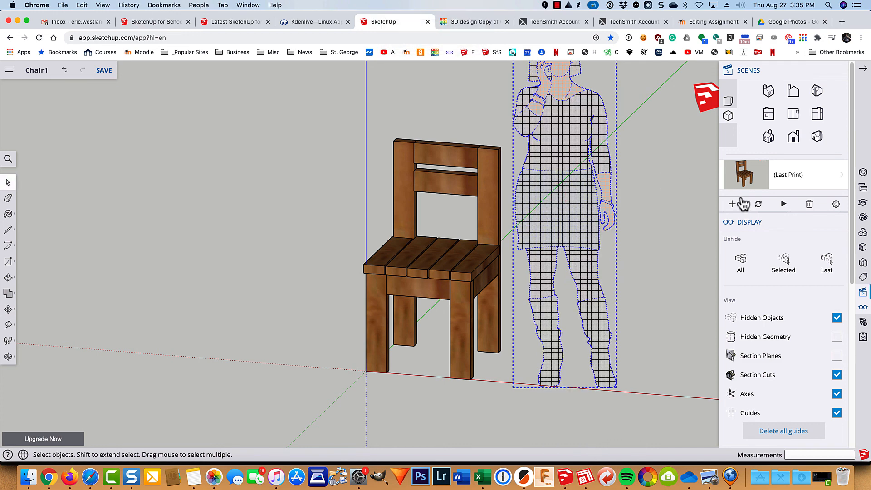
# Step: Turn off Hidden Objects, close the panel, and zoom extents on the chair
pyautogui.click(837, 317)
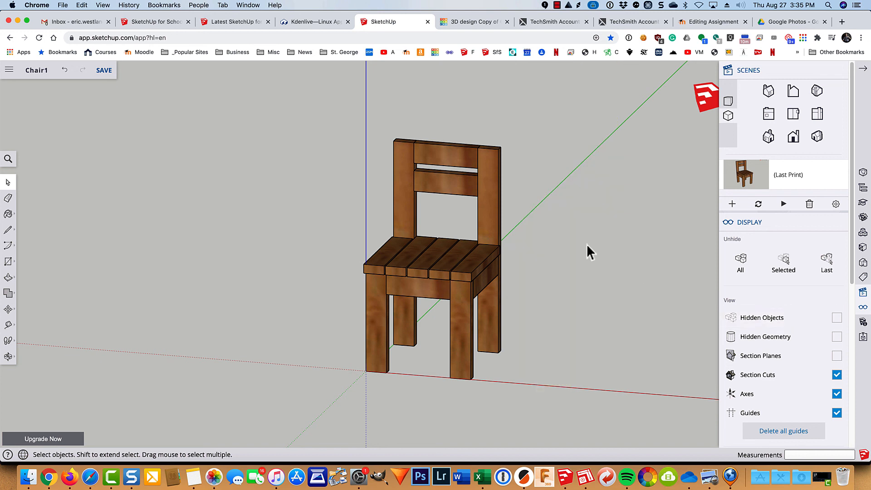
pyautogui.click(863, 68)
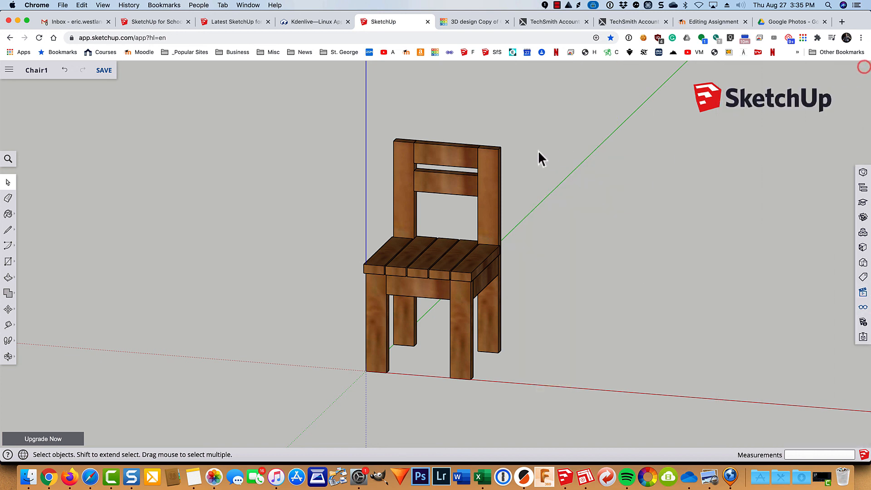
pyautogui.hotkey('shift', 'z')
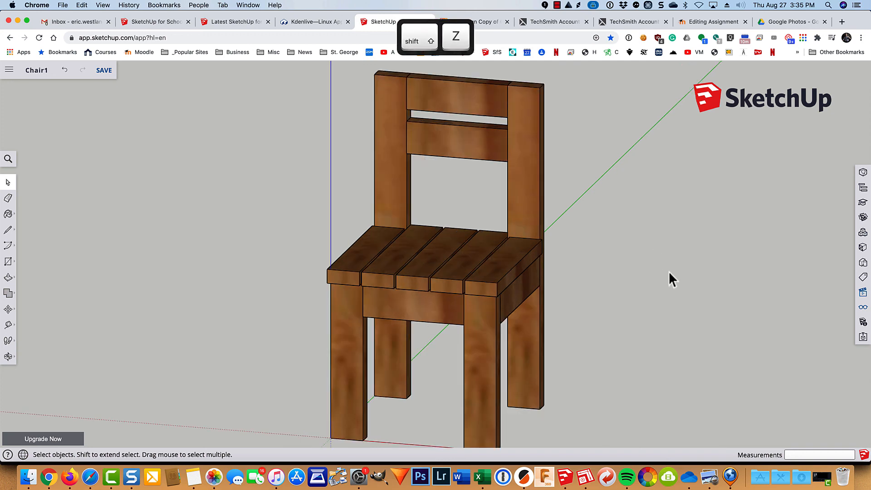
pyautogui.moveTo(672, 316); pyautogui.dragTo(567, 316, button='middle')
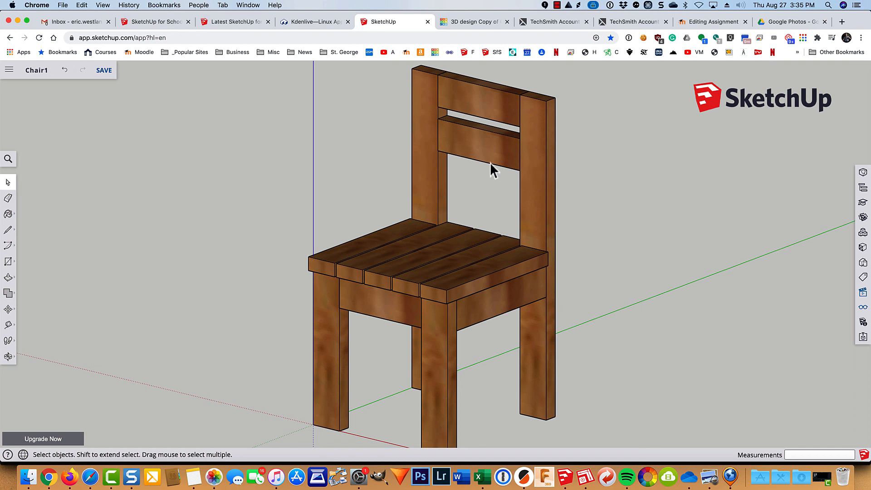
# Step: Open the chair's print preview from the menu, leave it, and reopen the file menu
pyautogui.click(9, 70)
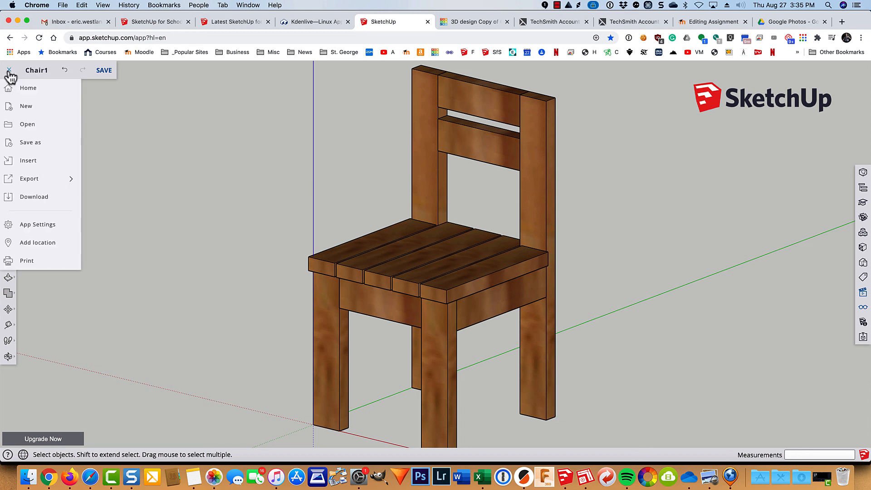
pyautogui.click(28, 262)
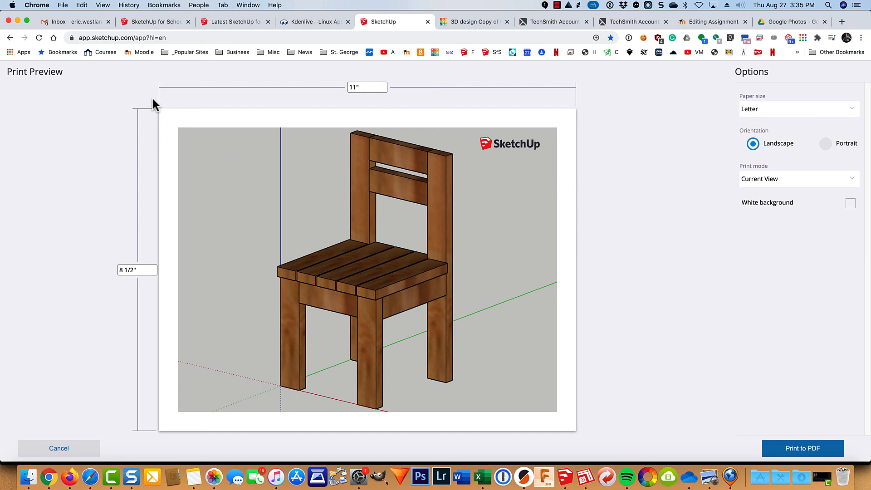
pyautogui.click(10, 39)
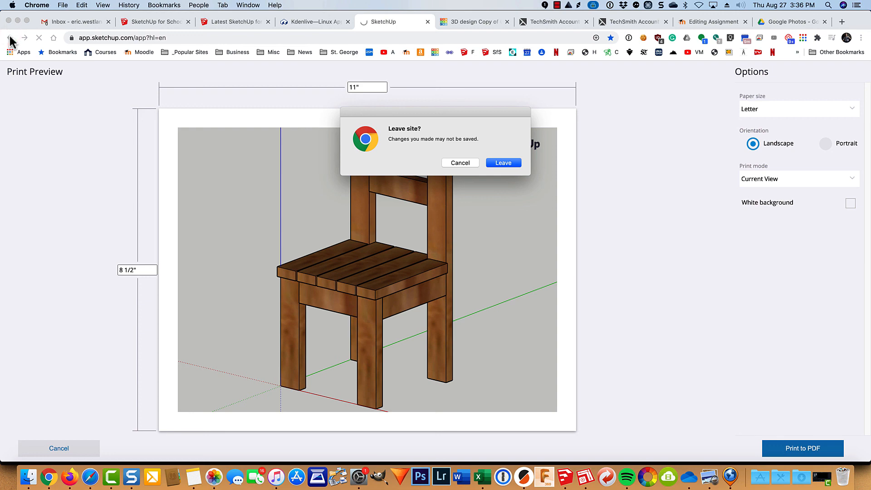
pyautogui.click(506, 164)
pyautogui.click(9, 71)
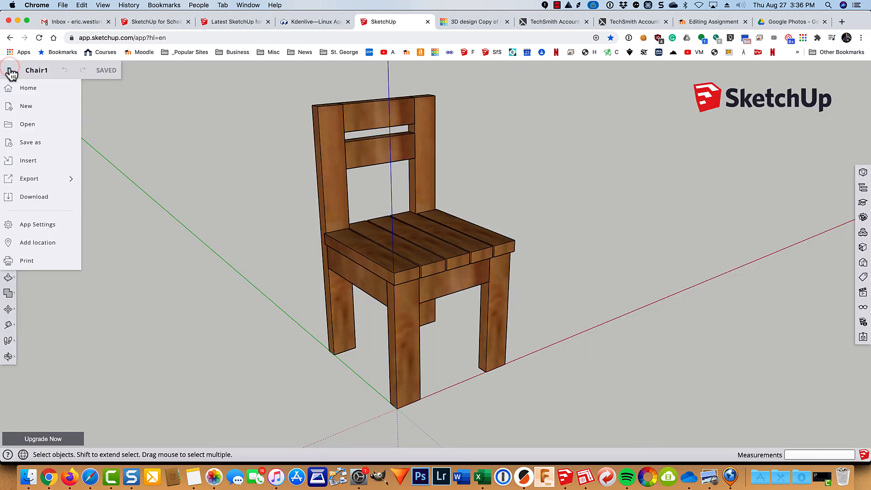
# Step: Download the chair as a 2020-version .skp file named '3.1 Chair' followed by the student's name
pyautogui.click(32, 199)
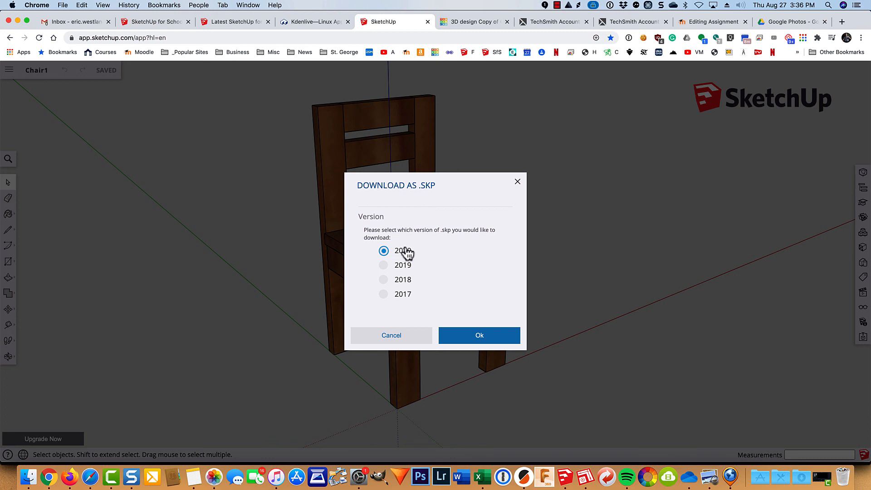
pyautogui.click(383, 298)
pyautogui.click(384, 252)
pyautogui.click(466, 335)
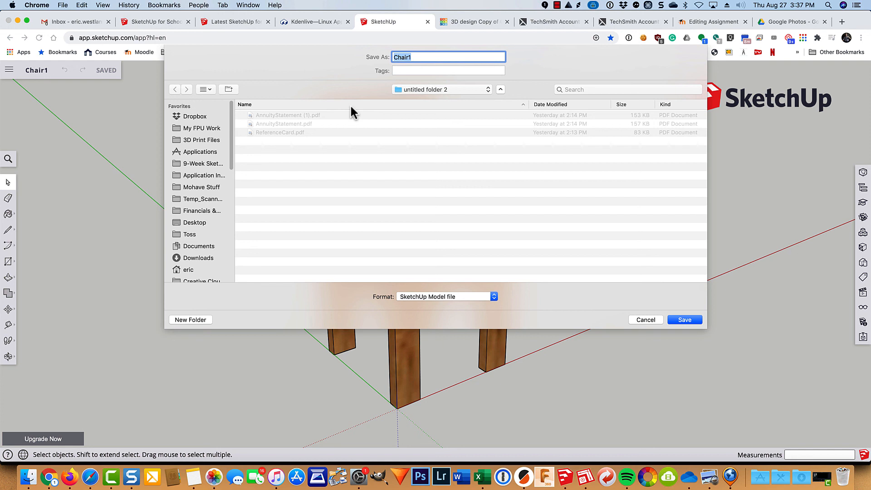
pyautogui.write('3.1 Chair ')
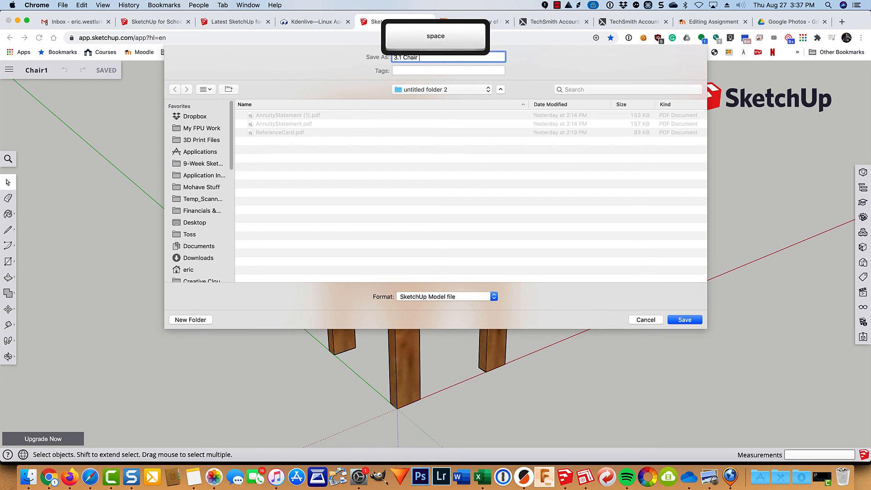
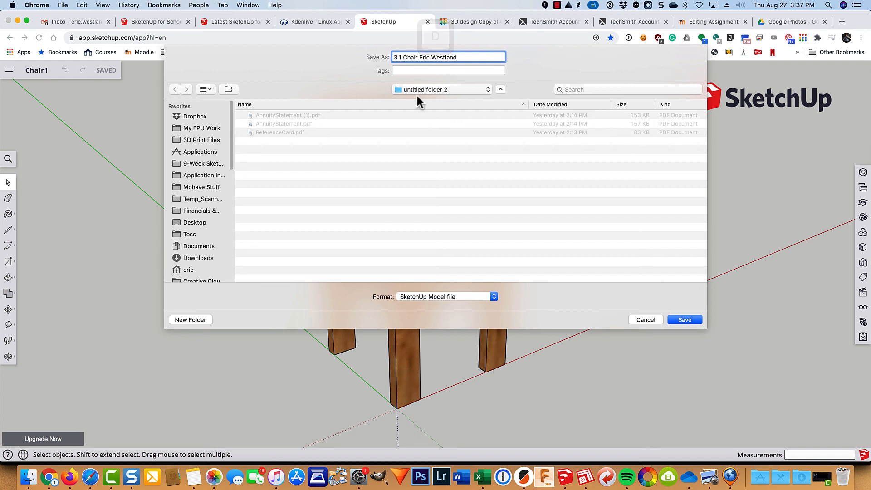
pyautogui.click(645, 319)
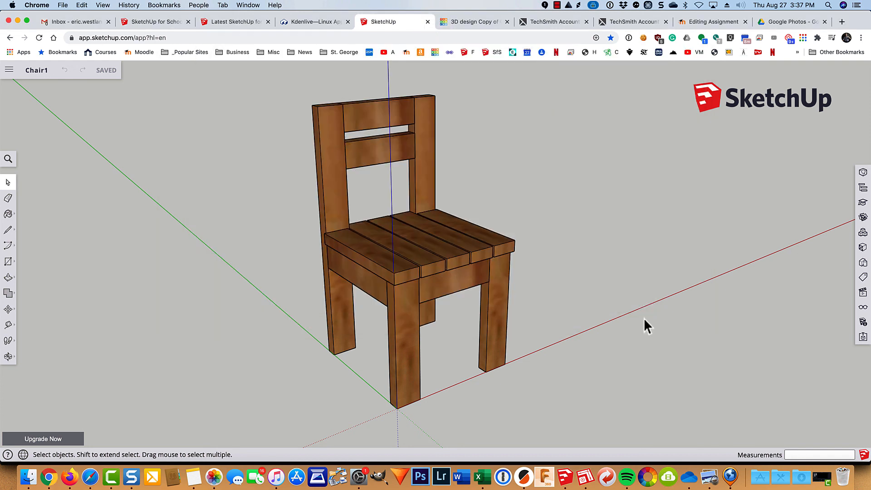